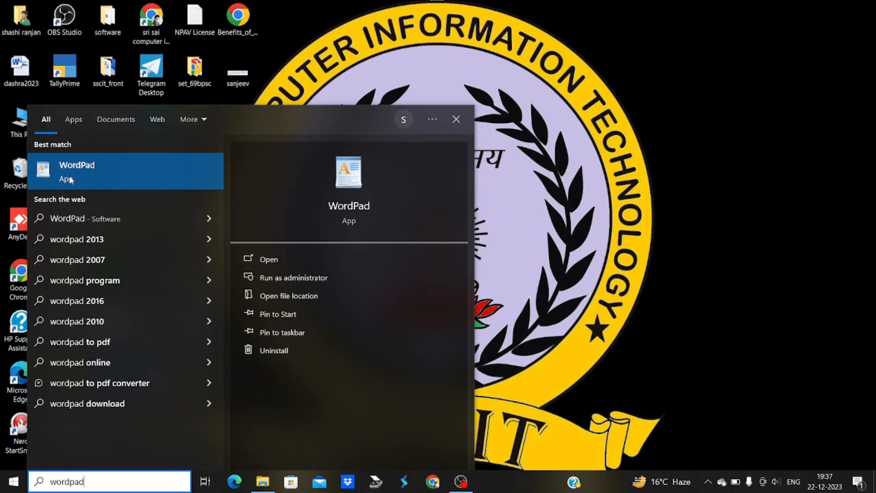
Launch WordPad from the search results, close it, then search for 'run'
{"action": "left_click", "coordinate": [70, 179]}
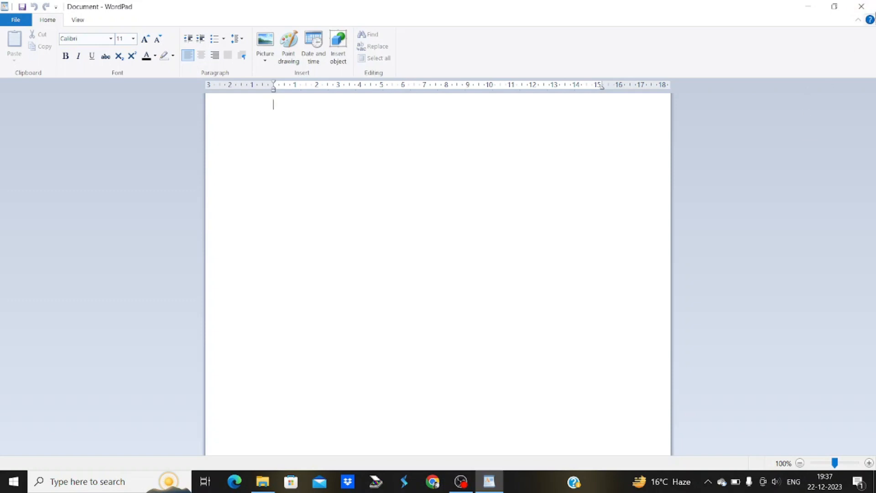
{"action": "left_click", "coordinate": [861, 7]}
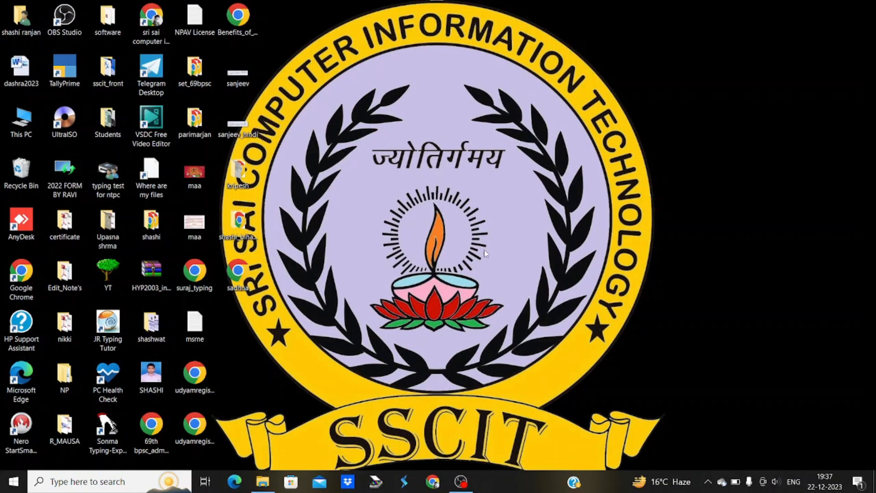
{"action": "left_click", "coordinate": [75, 480]}
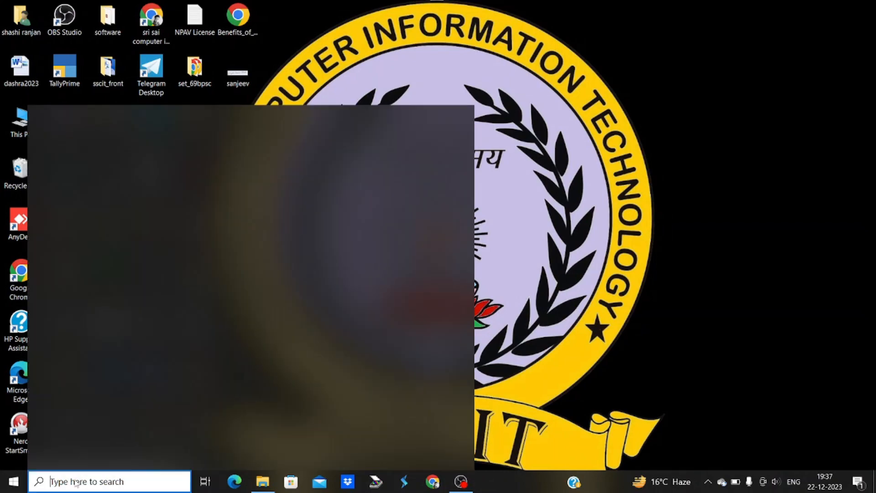
{"action": "type", "text": "run"}
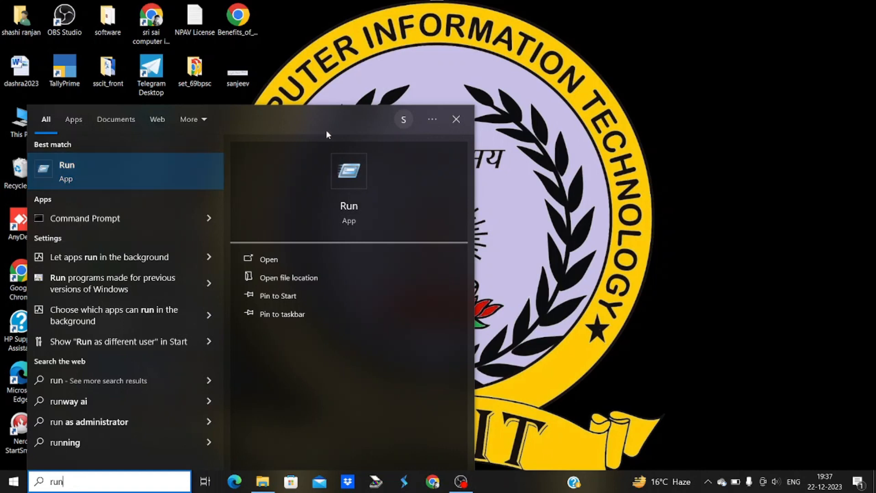
{"action": "left_click", "coordinate": [457, 119]}
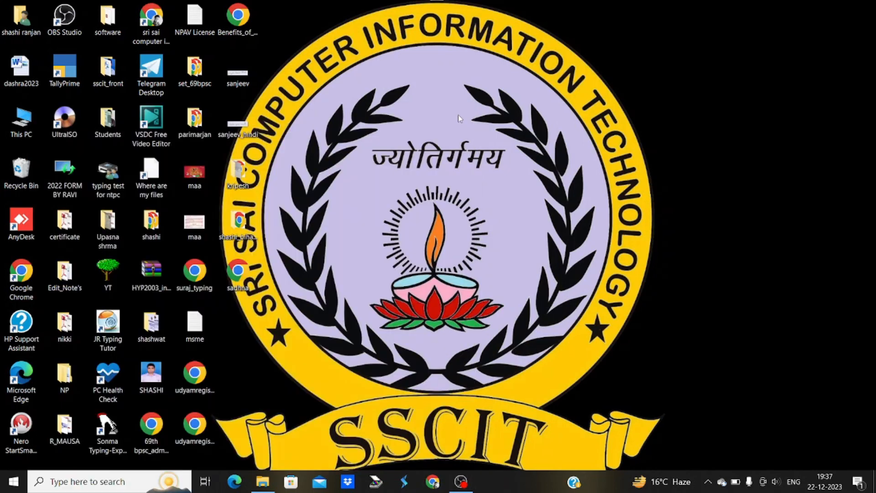
Start WordPad by running 'wordpad' from the Run dialog, then close it
{"action": "key", "text": "super+r"}
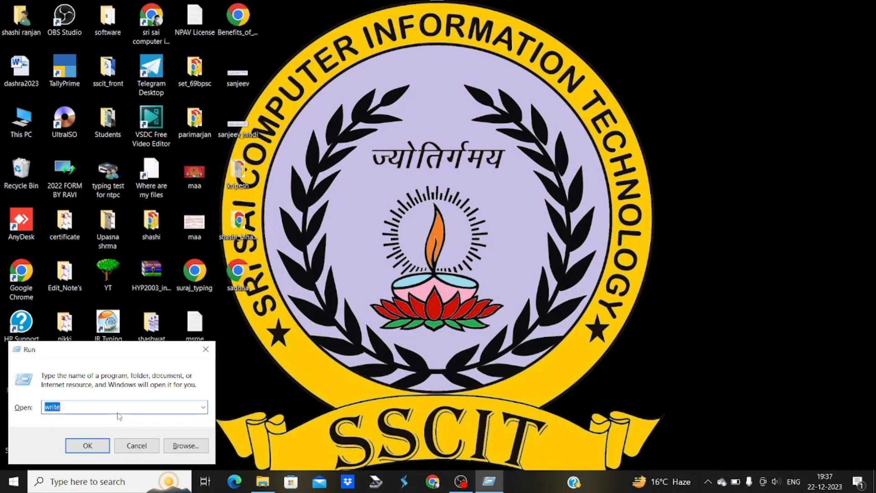
{"action": "type", "text": "wor"}
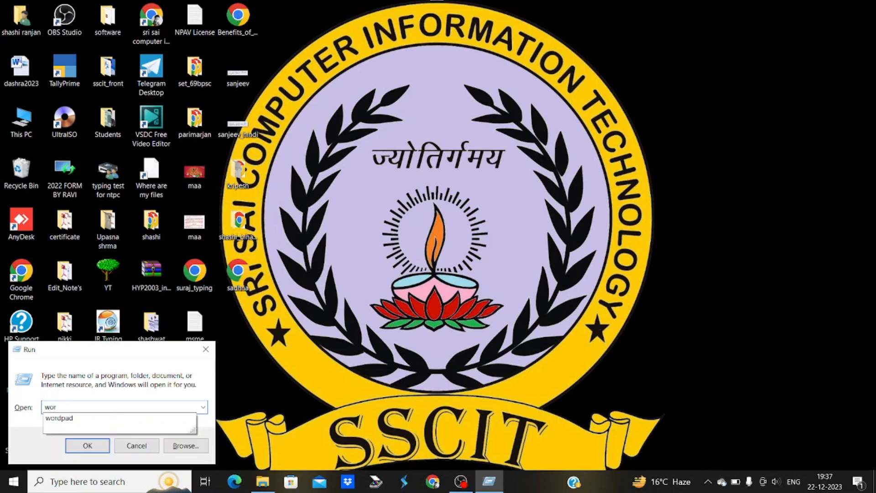
{"action": "type", "text": "dpad"}
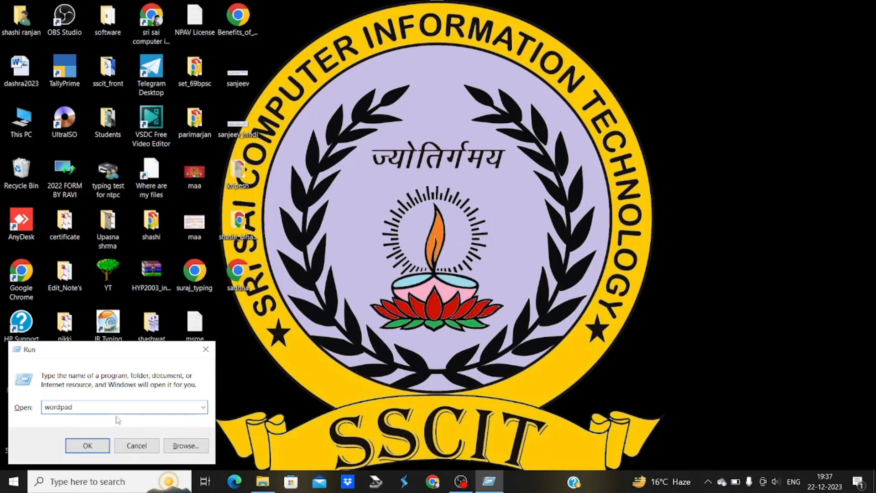
{"action": "left_click", "coordinate": [88, 445]}
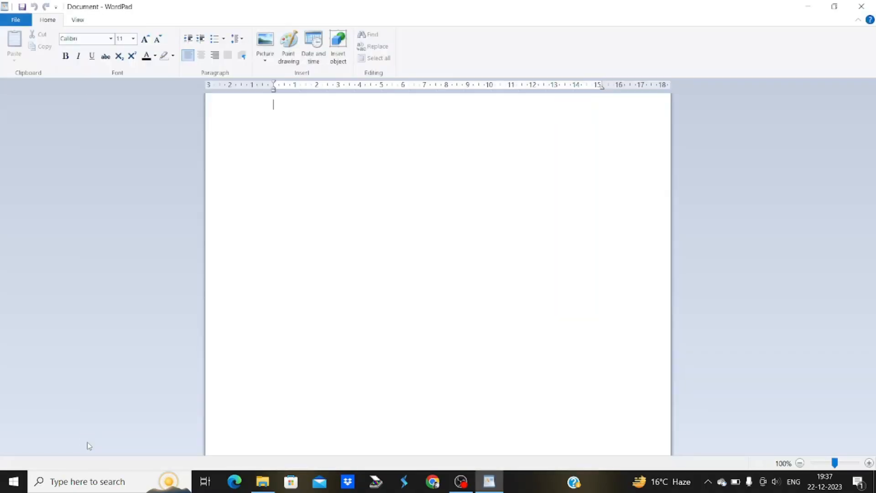
{"action": "left_click", "coordinate": [861, 6]}
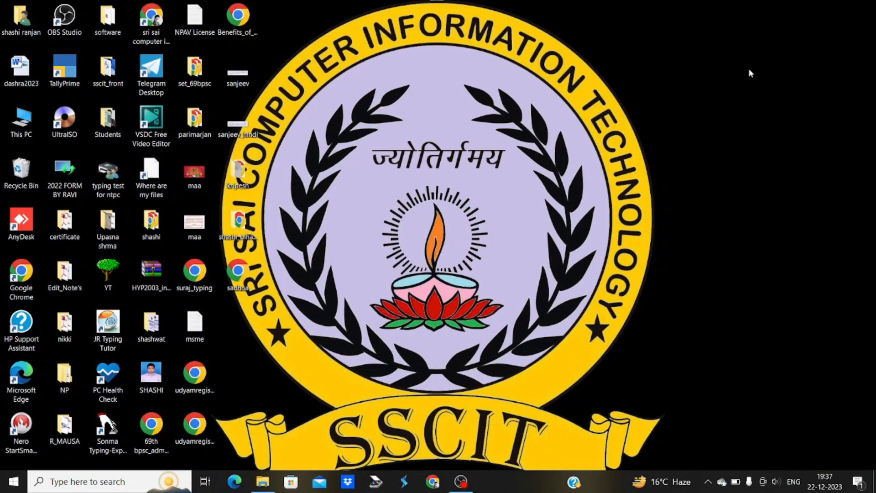
Run 'write' from the Run dialog to open WordPad with a blank document
{"action": "key", "text": "super+r"}
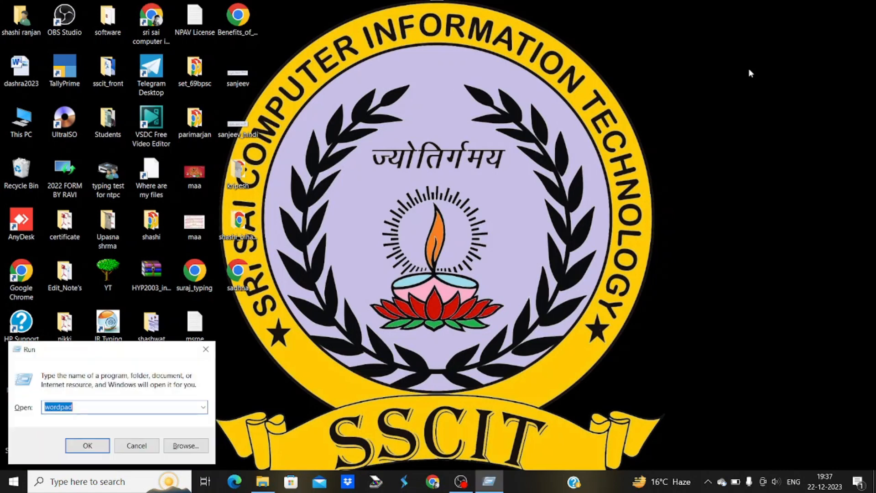
{"action": "type", "text": "w"}
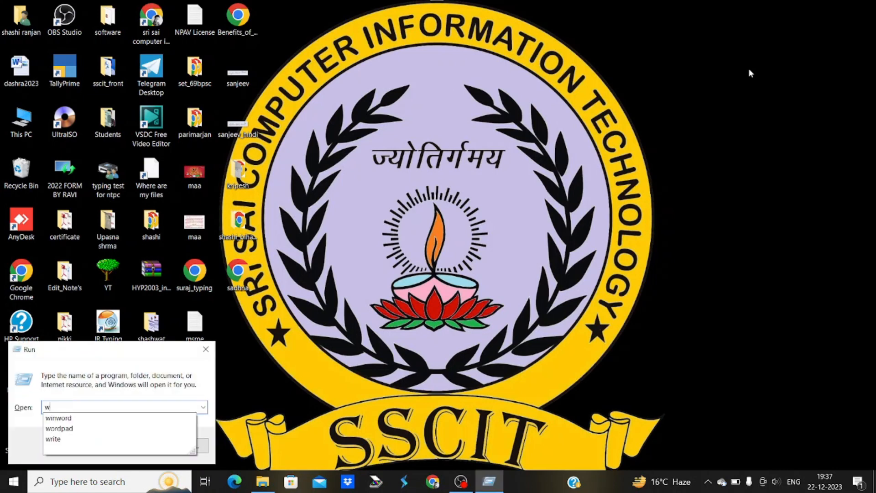
{"action": "type", "text": "rite"}
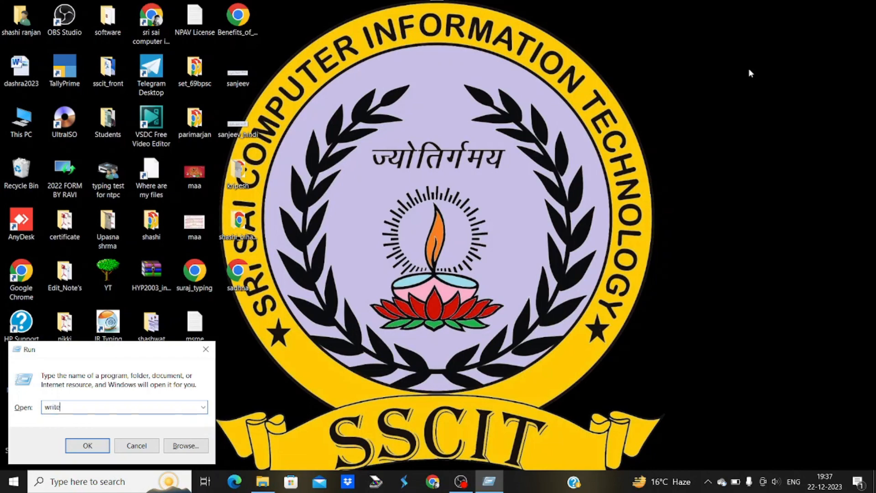
{"action": "left_click", "coordinate": [88, 445]}
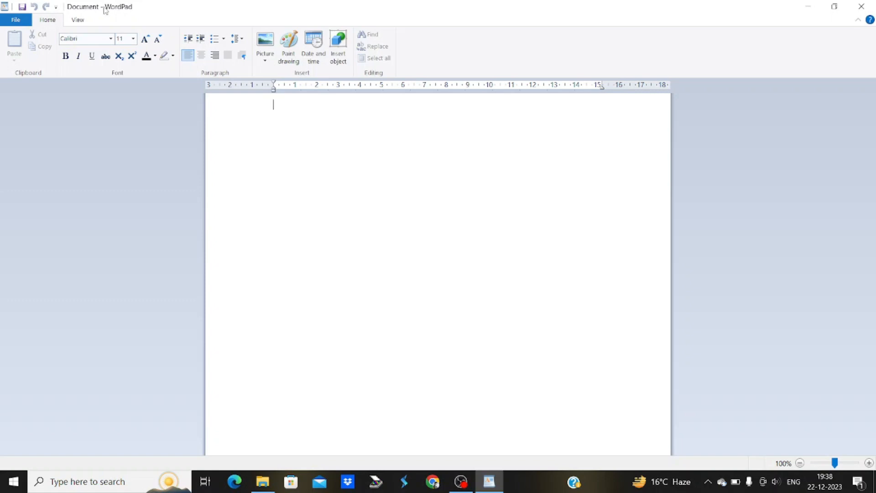
{"action": "left_click", "coordinate": [57, 8]}
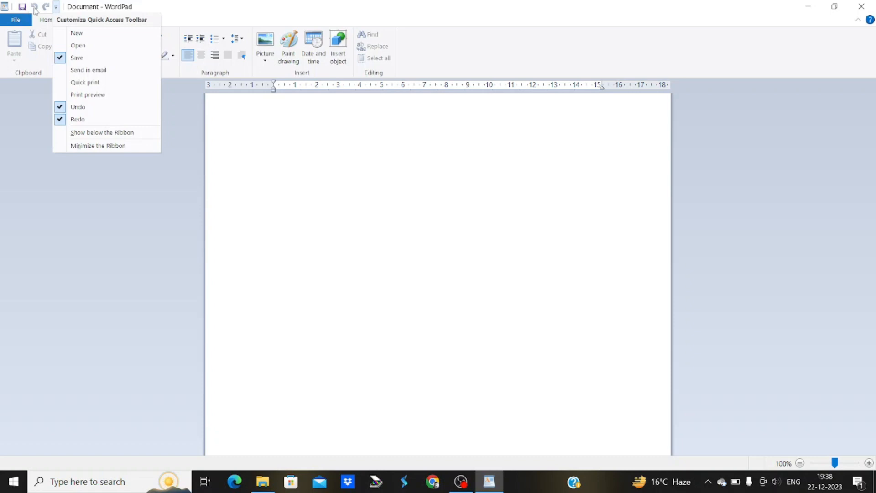
{"action": "left_click", "coordinate": [73, 35]}
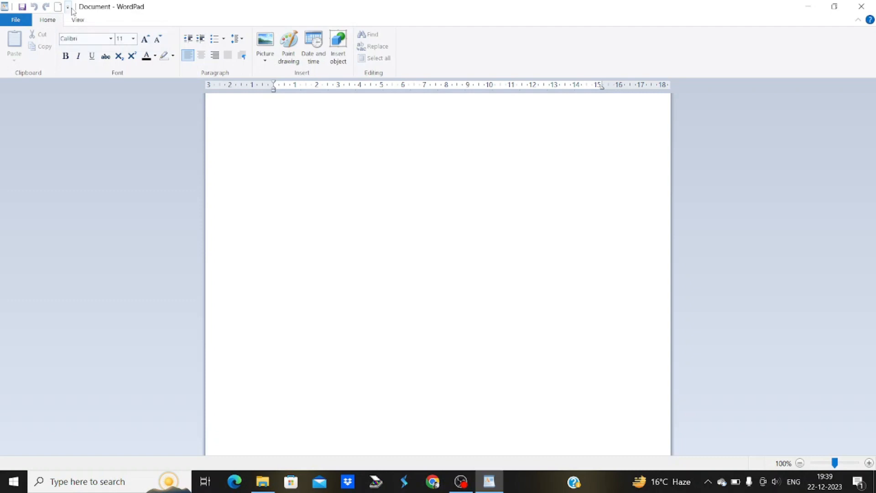
{"action": "left_click", "coordinate": [68, 7]}
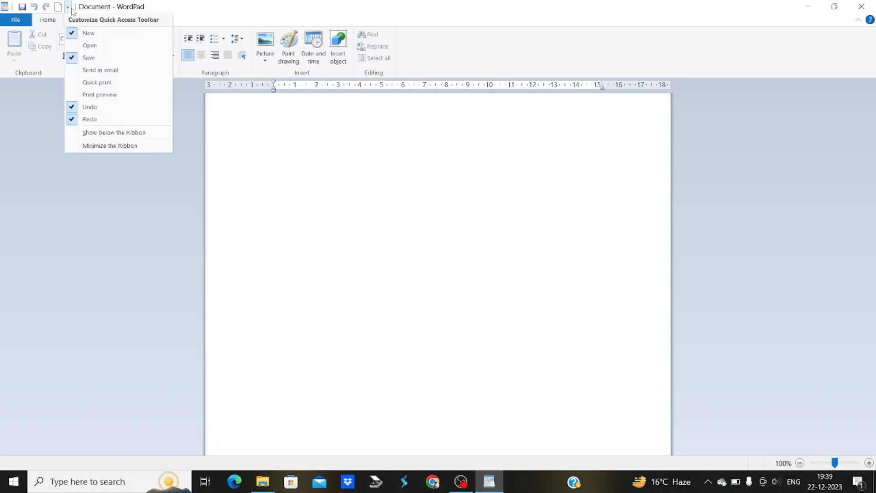
{"action": "left_click", "coordinate": [84, 35]}
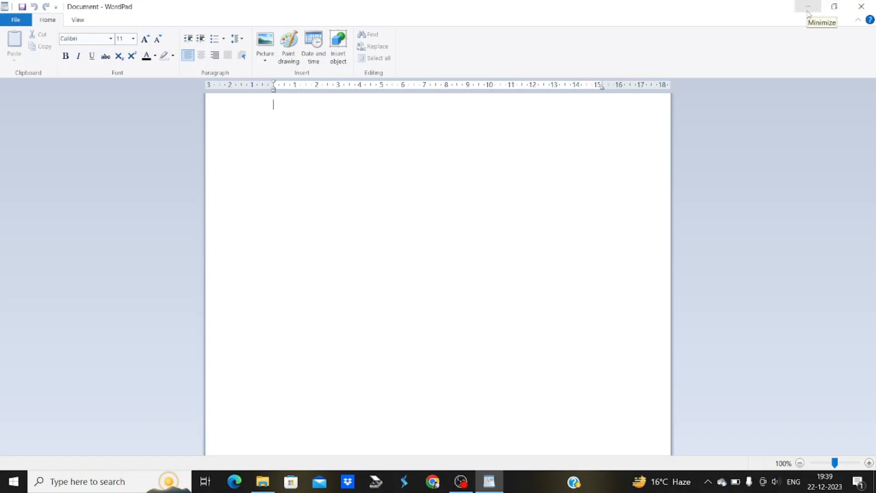
{"action": "left_click", "coordinate": [834, 6]}
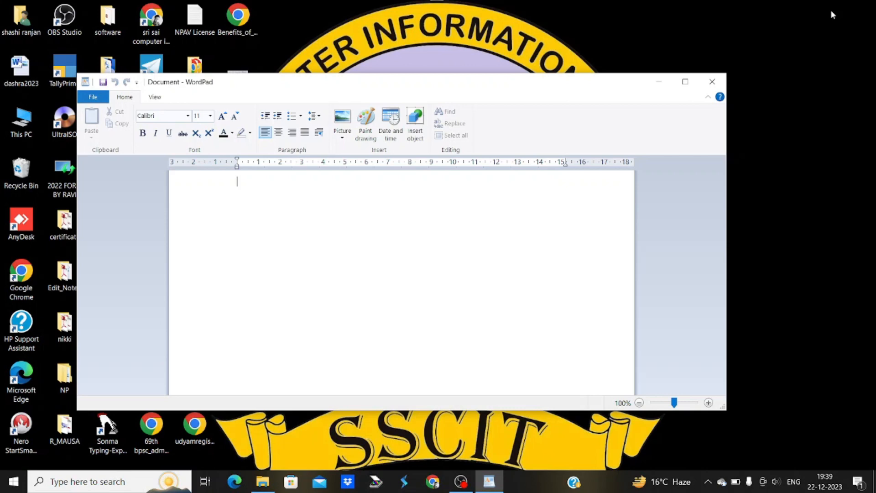
{"action": "left_click", "coordinate": [687, 83]}
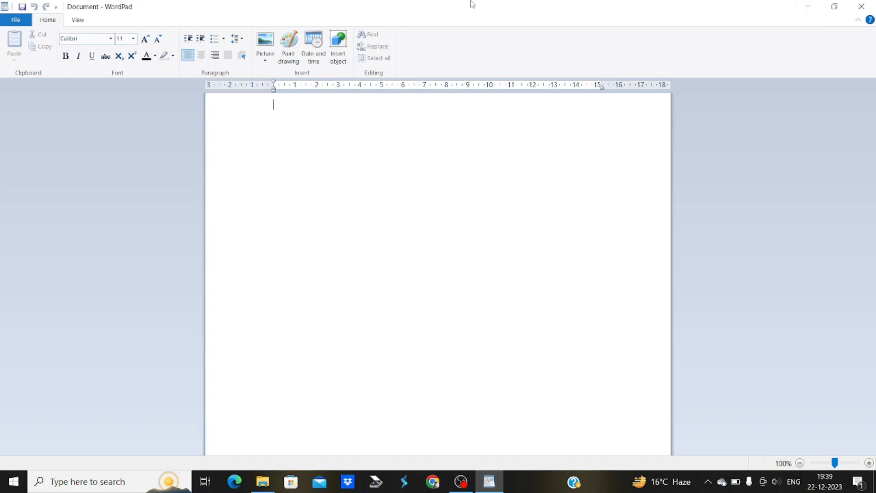
{"action": "left_click", "coordinate": [15, 21]}
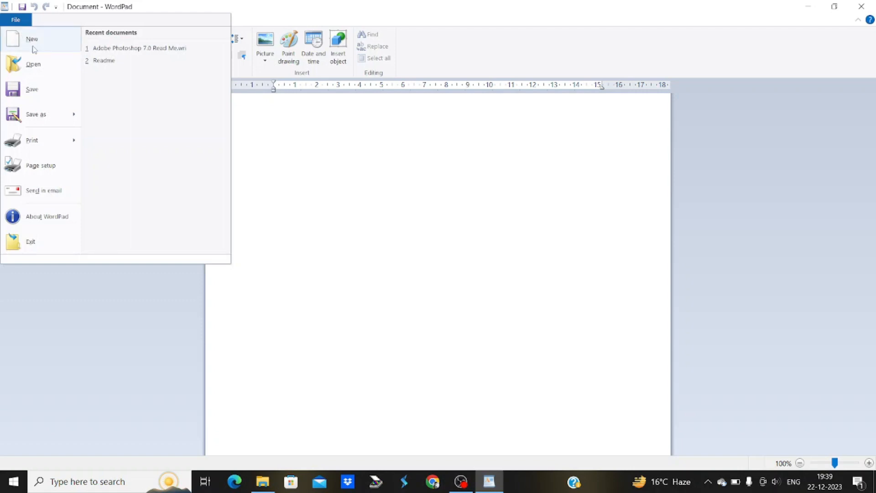
{"action": "mouse_move", "coordinate": [37, 114]}
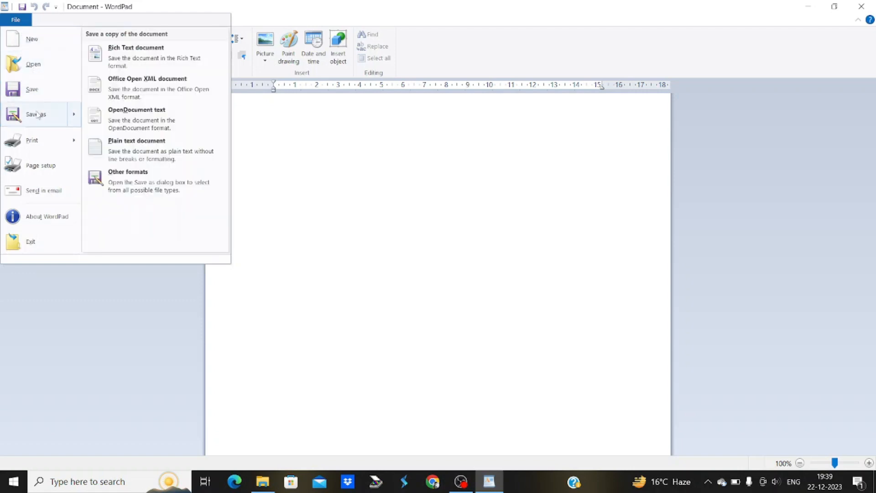
{"action": "left_click", "coordinate": [285, 161]}
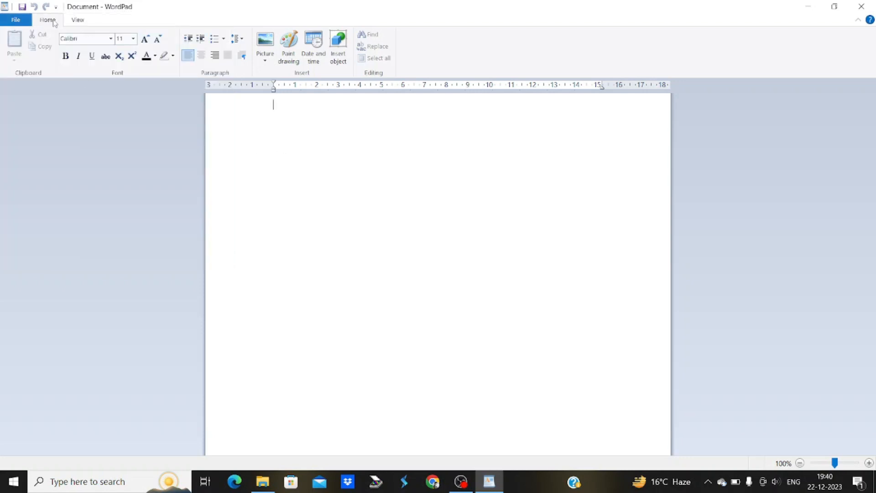
{"action": "left_click", "coordinate": [78, 21]}
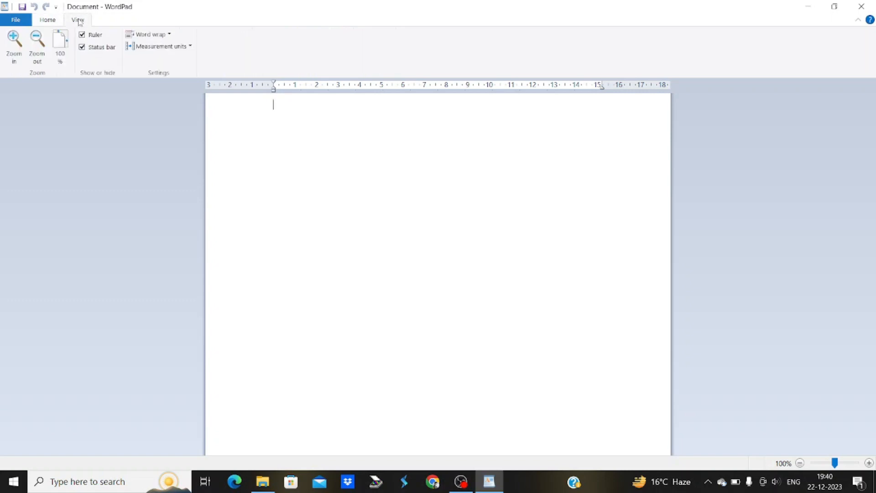
{"action": "left_click", "coordinate": [46, 23]}
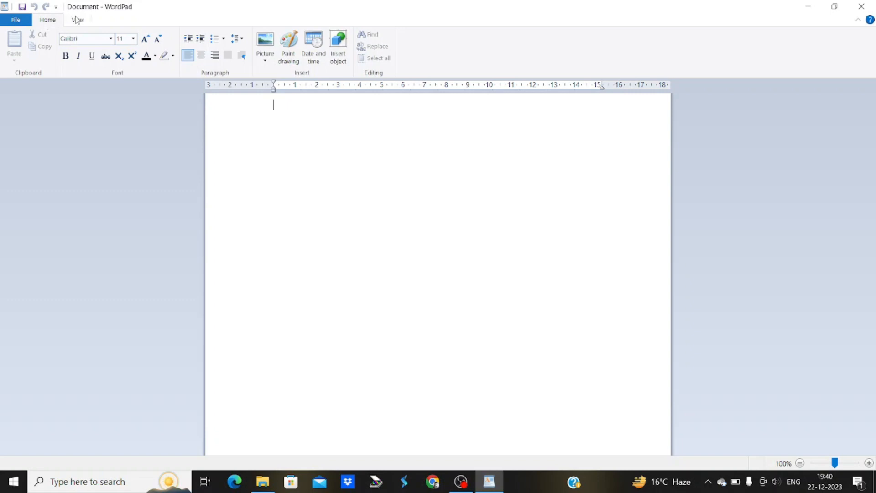
{"action": "left_click", "coordinate": [77, 19]}
{"action": "left_click", "coordinate": [53, 21]}
{"action": "left_click", "coordinate": [84, 23]}
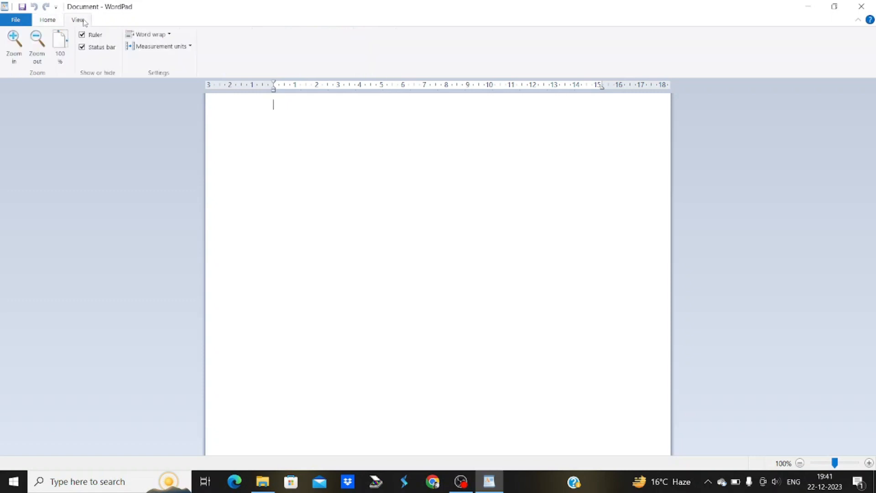
{"action": "left_click", "coordinate": [48, 20]}
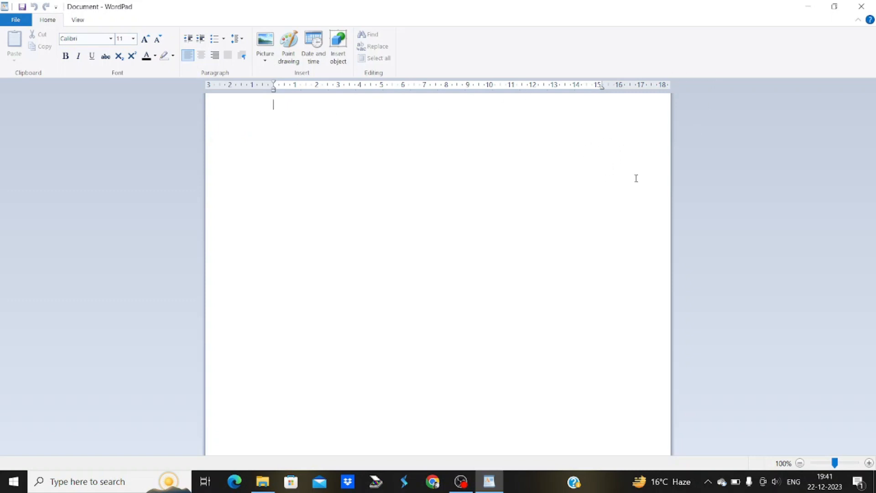
Zoom the page out and back in, then open and close the File menu
{"action": "left_click", "coordinate": [800, 464]}
{"action": "left_click", "coordinate": [800, 463]}
{"action": "left_click", "coordinate": [800, 464]}
{"action": "left_click", "coordinate": [800, 464]}
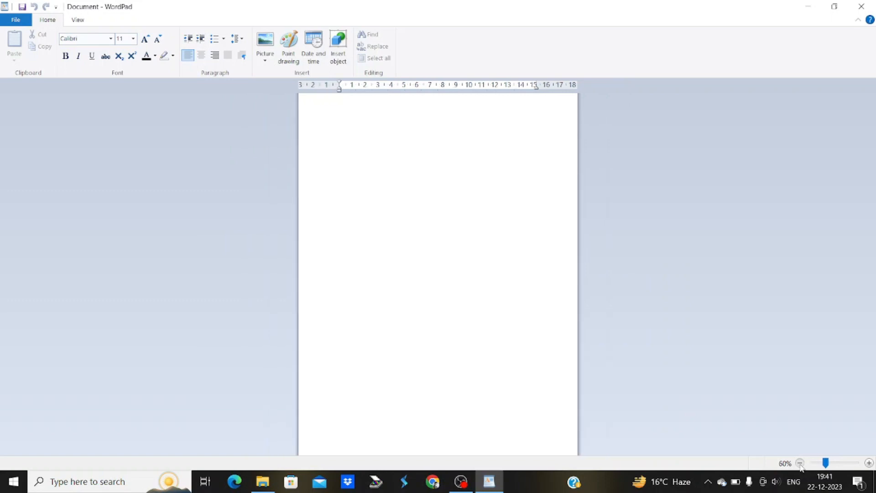
{"action": "left_click", "coordinate": [800, 464]}
{"action": "left_click", "coordinate": [869, 464]}
{"action": "left_click", "coordinate": [869, 463]}
{"action": "left_click", "coordinate": [869, 464]}
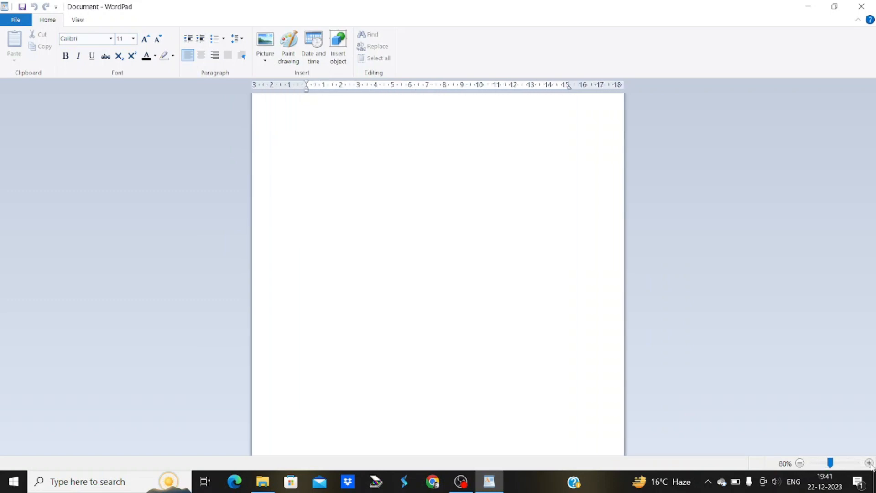
{"action": "left_click", "coordinate": [869, 463]}
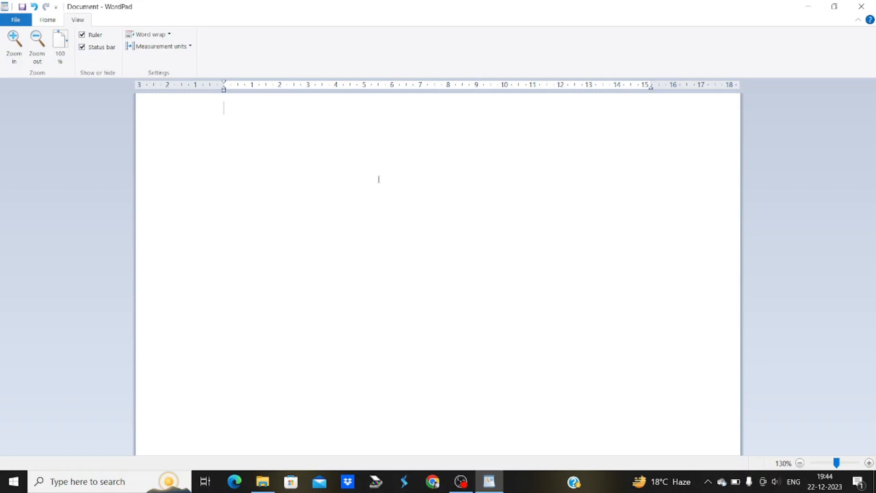
{"action": "left_click", "coordinate": [42, 21]}
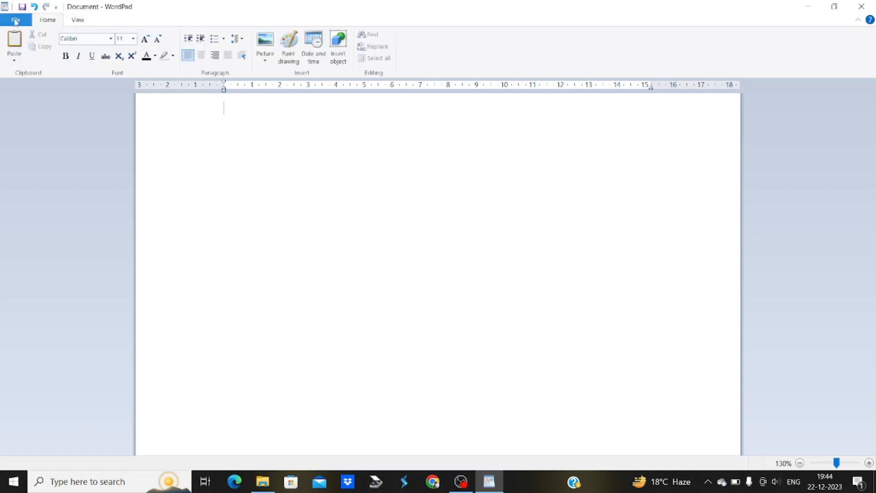
{"action": "left_click", "coordinate": [15, 21]}
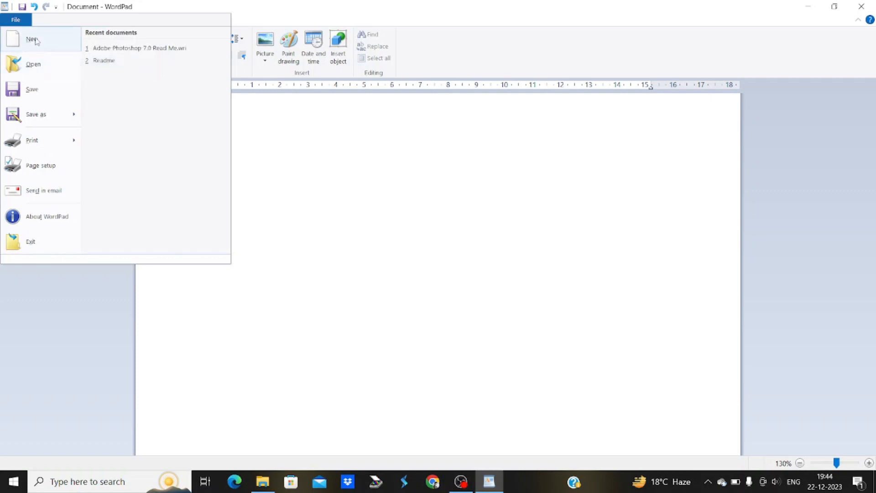
{"action": "left_click", "coordinate": [385, 130]}
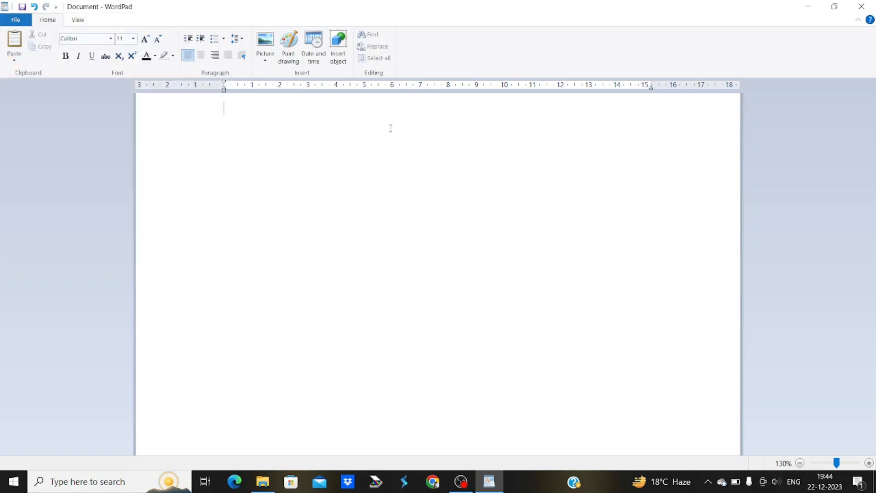
Type the line 'sri sai computer', correcting typos along the way
{"action": "type", "text": "sri sai c"}
{"action": "type", "text": "oma"}
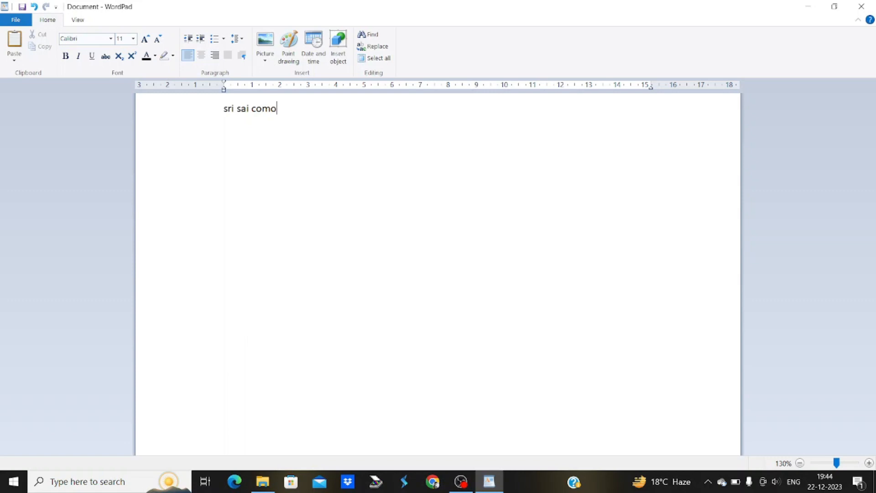
{"action": "key", "text": "BackSpace"}
{"action": "type", "text": "pur"}
{"action": "key", "text": "BackSpace"}
{"action": "type", "text": "ter"}
Choose File > New and choose Don't Save for the 'sri sai computer' text
{"action": "left_click", "coordinate": [12, 21]}
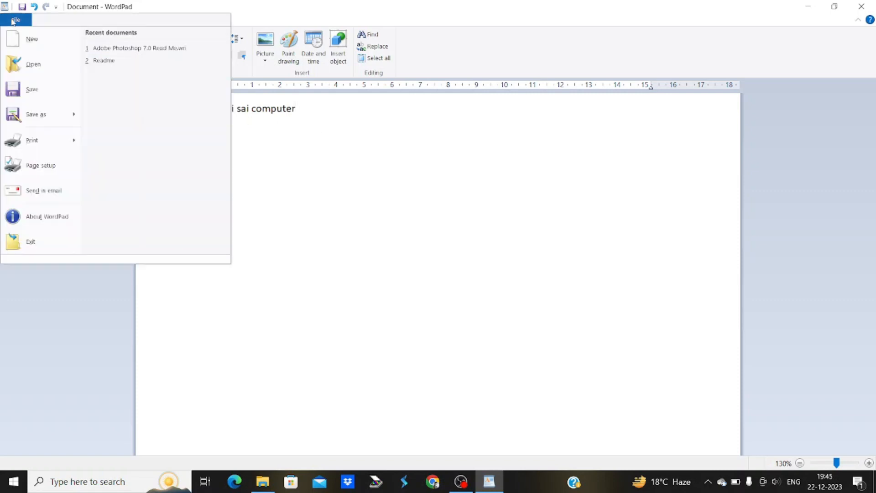
{"action": "left_click", "coordinate": [28, 41]}
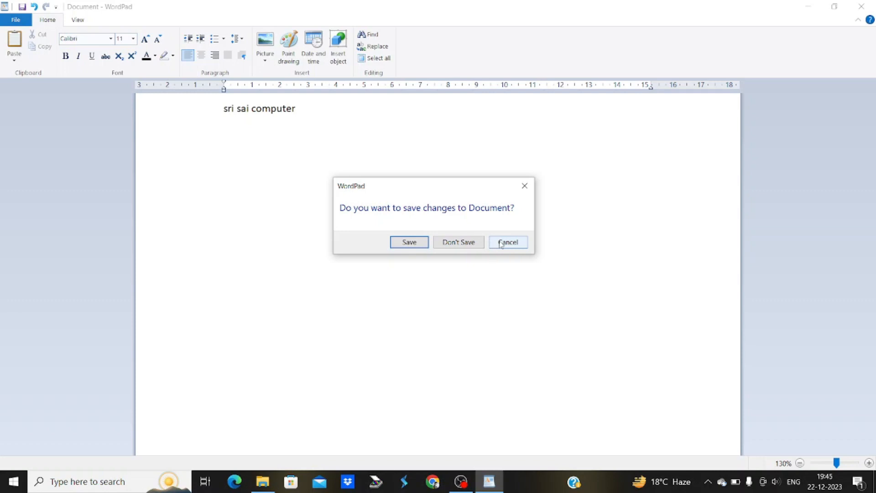
{"action": "left_click", "coordinate": [472, 248]}
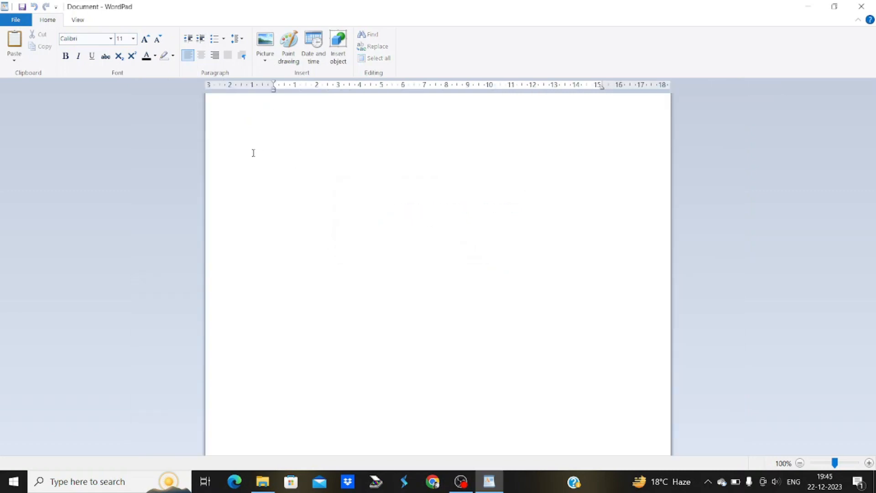
Retype 'sri sai computer' in the new document, fixing the ending letters
{"action": "left_click", "coordinate": [18, 19]}
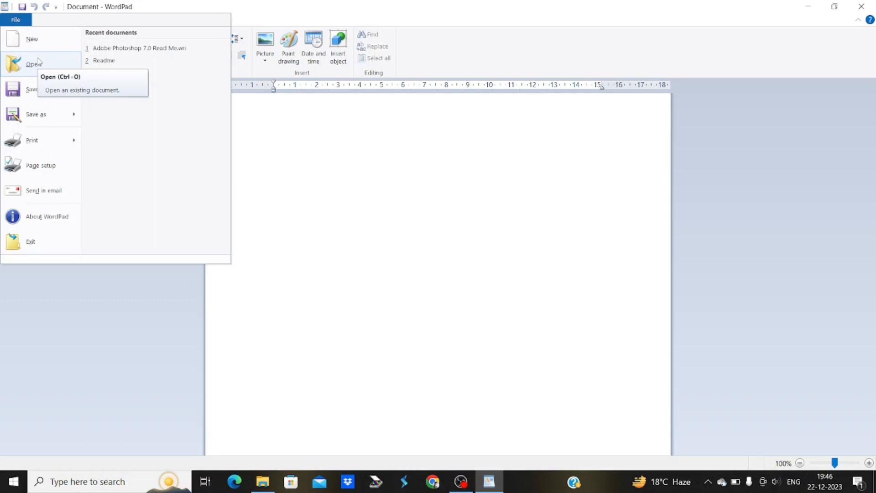
{"action": "left_click", "coordinate": [331, 145]}
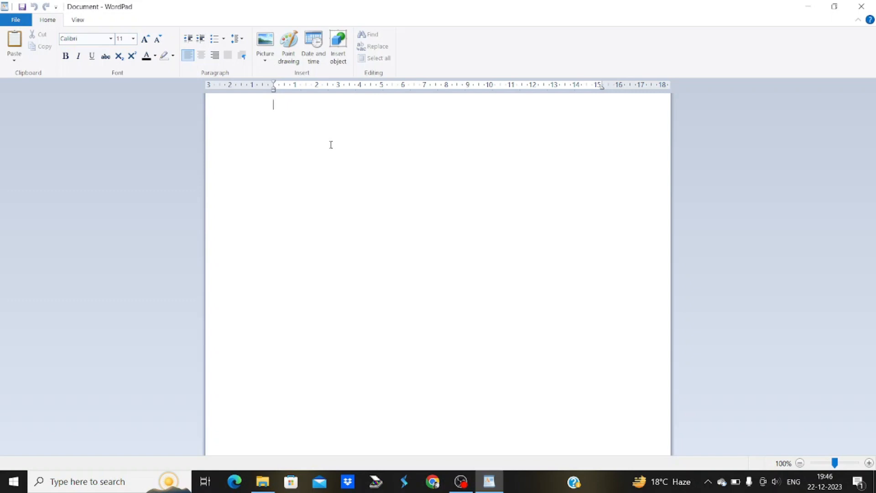
{"action": "type", "text": "sri sai c"}
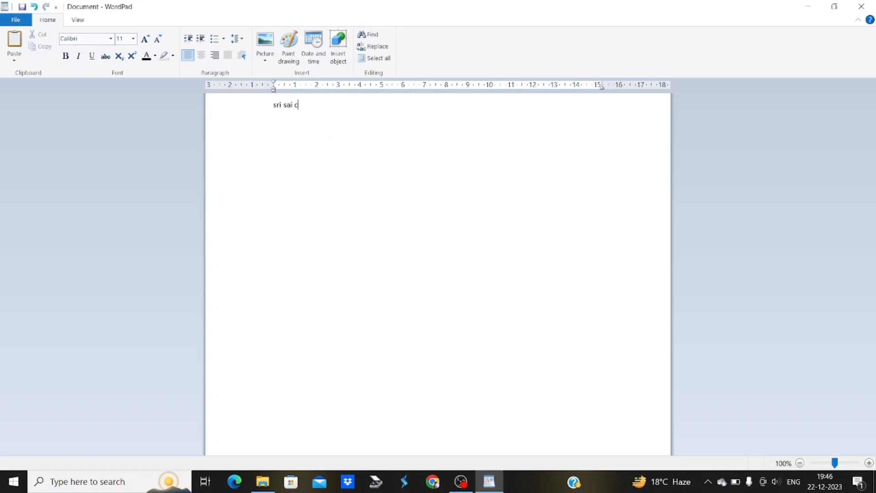
{"action": "type", "text": "ompu"}
{"action": "key", "text": "BackSpace"}
{"action": "type", "text": "ter"}
{"action": "left_click", "coordinate": [15, 20]}
Use Save as to store the document as 'doc' on the Desktop
{"action": "left_click", "coordinate": [36, 114]}
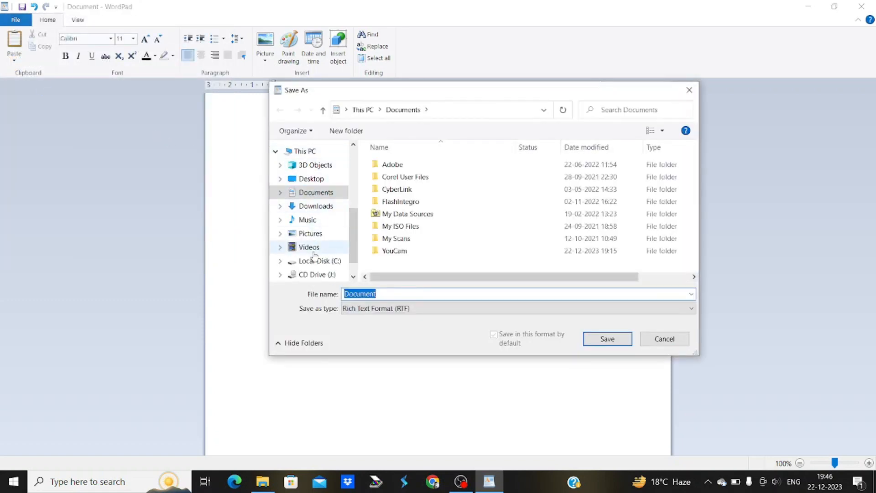
{"action": "left_click", "coordinate": [310, 181]}
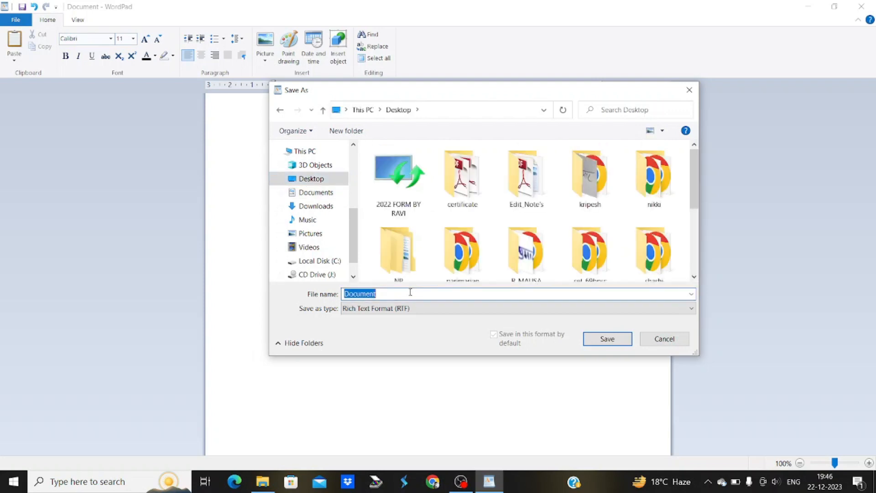
{"action": "type", "text": "doc"}
{"action": "left_click", "coordinate": [606, 345]}
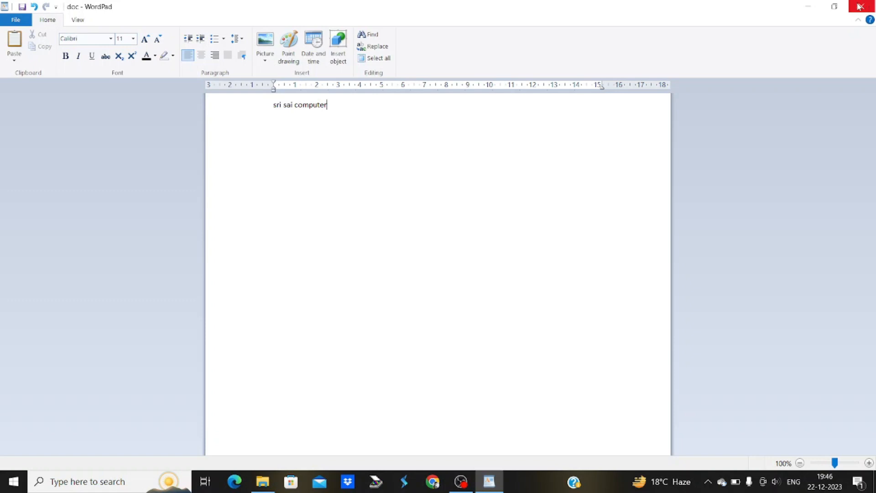
Exit WordPad, then relaunch it from the Run dialog with the prefilled 'write' command
{"action": "left_click", "coordinate": [12, 21]}
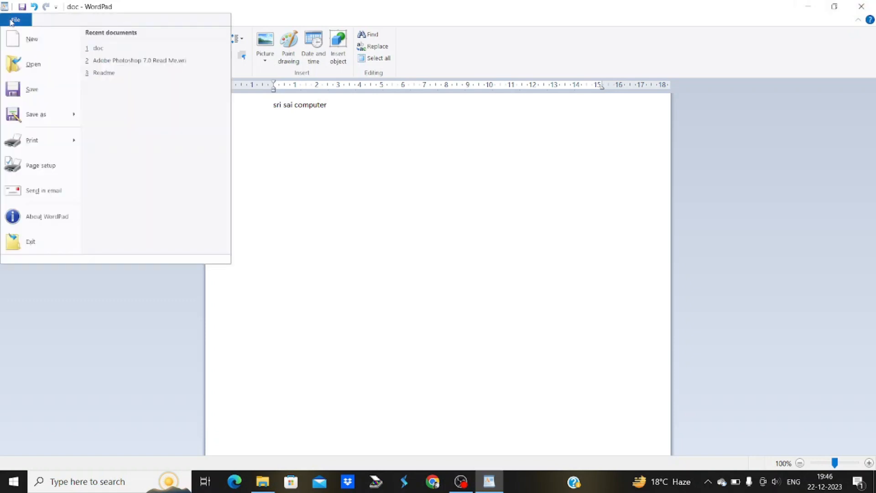
{"action": "left_click", "coordinate": [31, 242]}
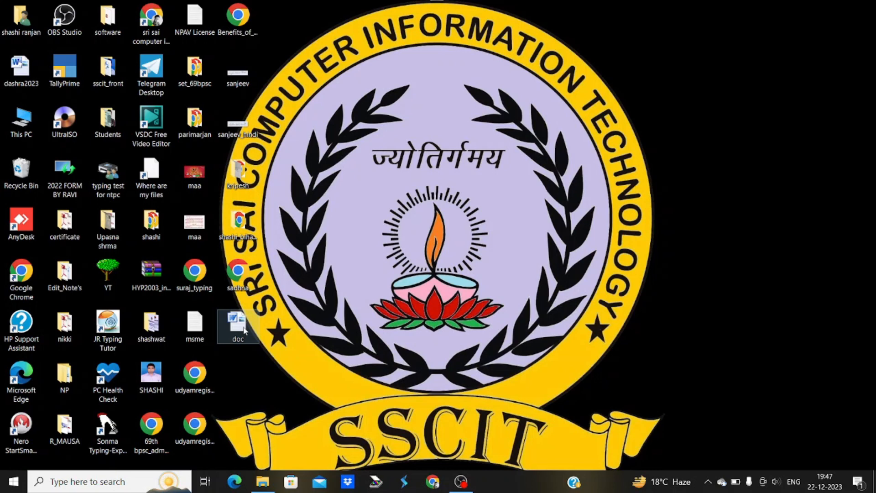
{"action": "key", "text": "super+r"}
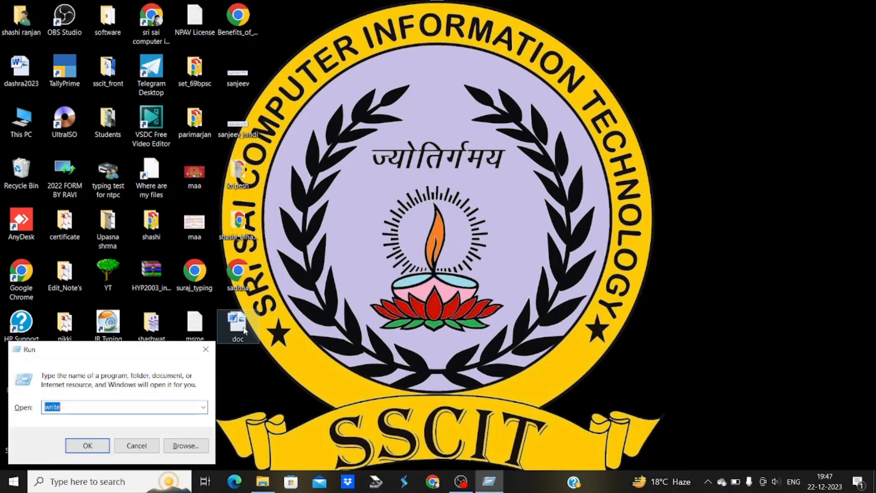
{"action": "key", "text": "Return"}
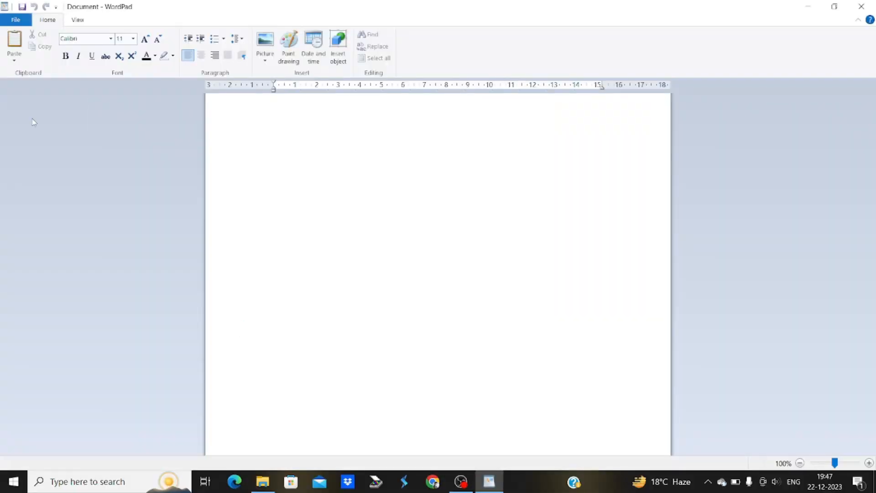
Open the 'doc' file from the Desktop through File > Open
{"action": "left_click", "coordinate": [15, 21]}
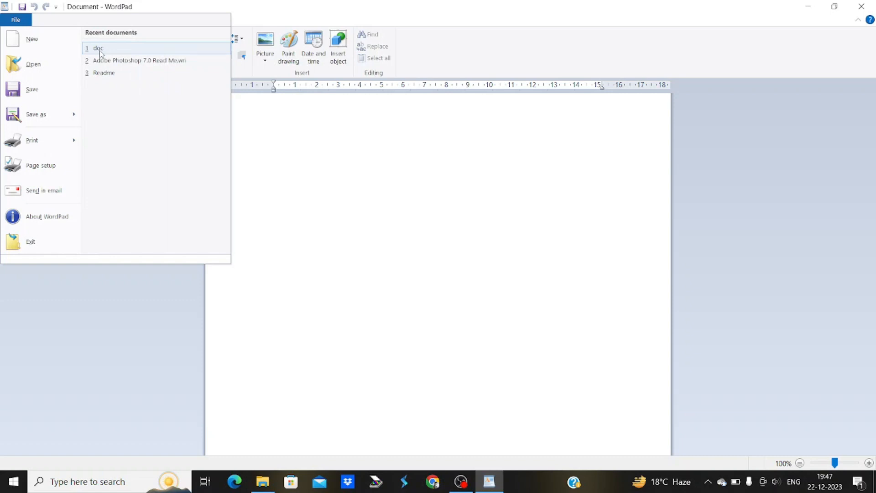
{"action": "left_click", "coordinate": [55, 61]}
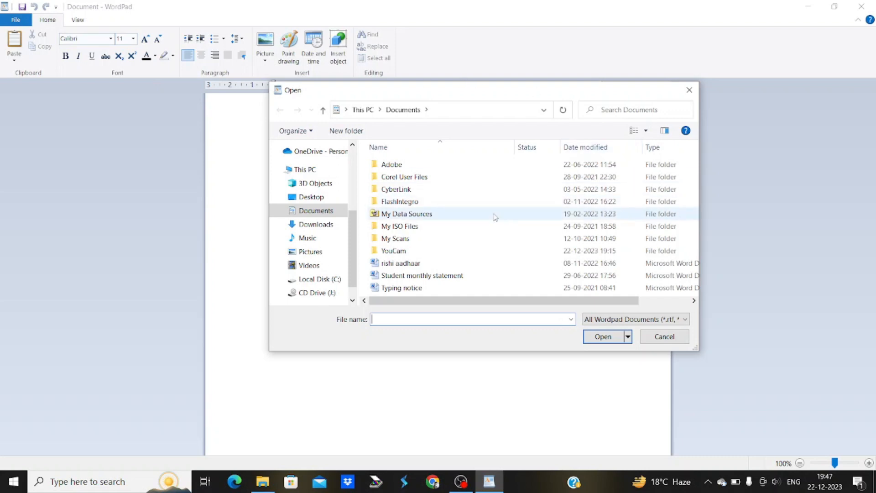
{"action": "left_click", "coordinate": [314, 199]}
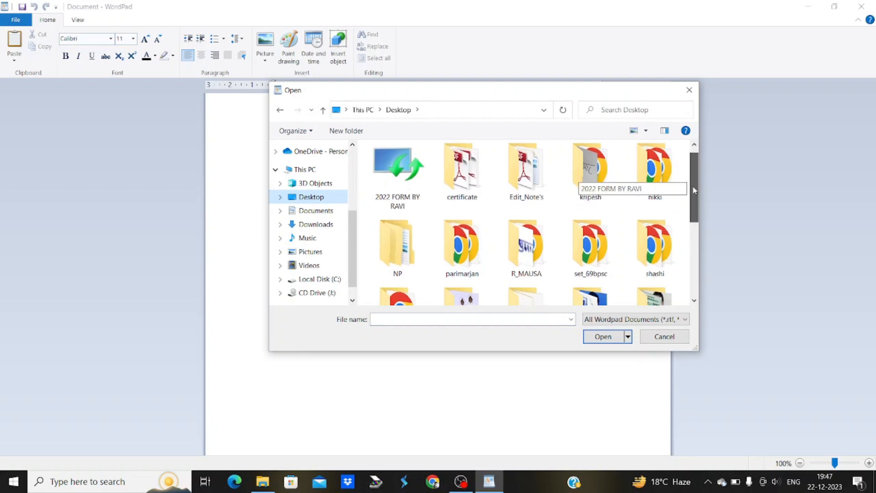
{"action": "left_click_drag", "start_coordinate": [693, 186], "coordinate": [699, 246]}
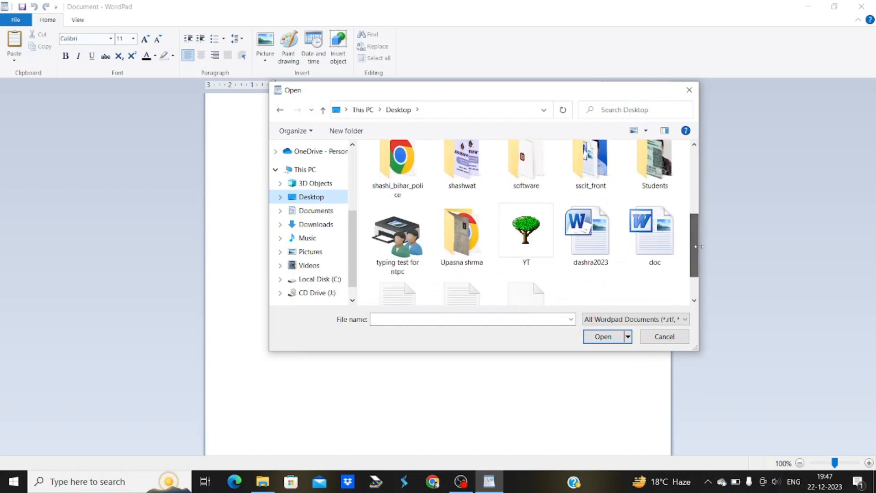
{"action": "left_click", "coordinate": [661, 239]}
{"action": "left_click", "coordinate": [609, 337]}
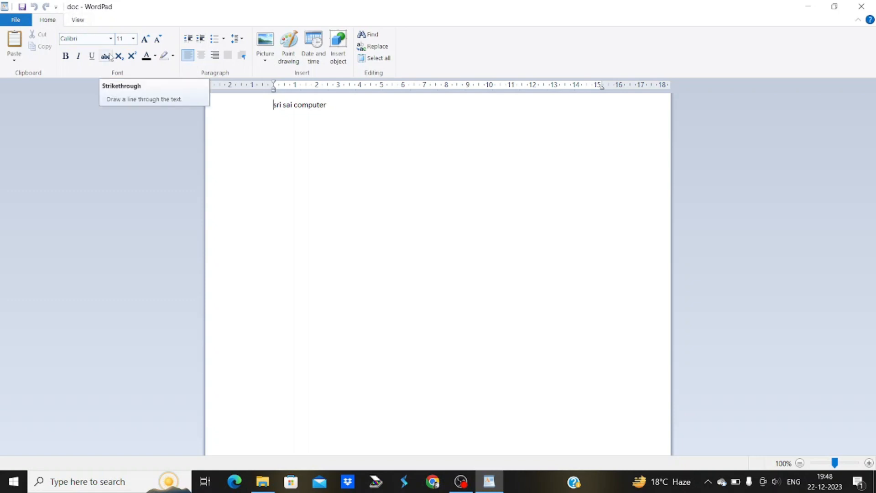
Add a new line below the text, then bring up the Save as options
{"action": "left_click", "coordinate": [16, 21]}
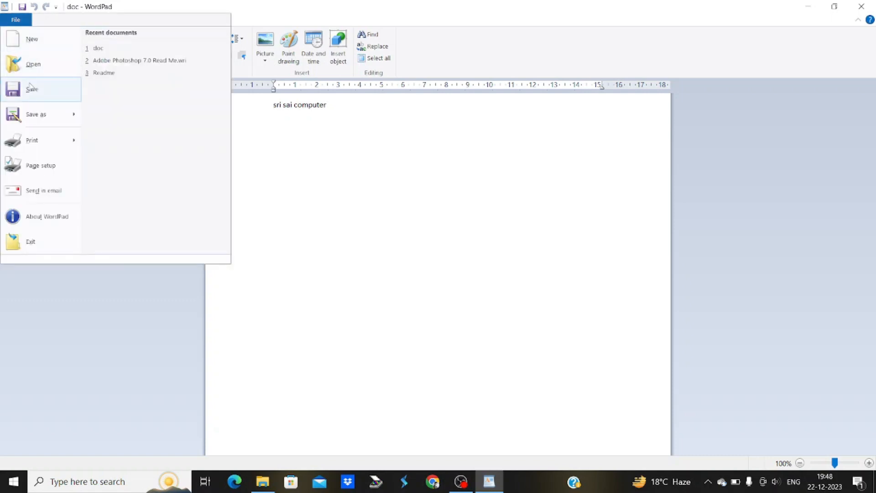
{"action": "mouse_move", "coordinate": [39, 115]}
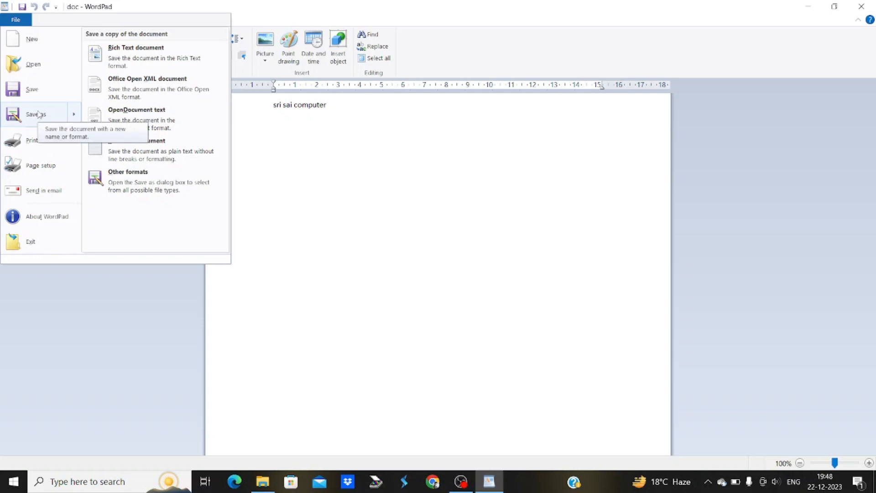
{"action": "left_click", "coordinate": [378, 119]}
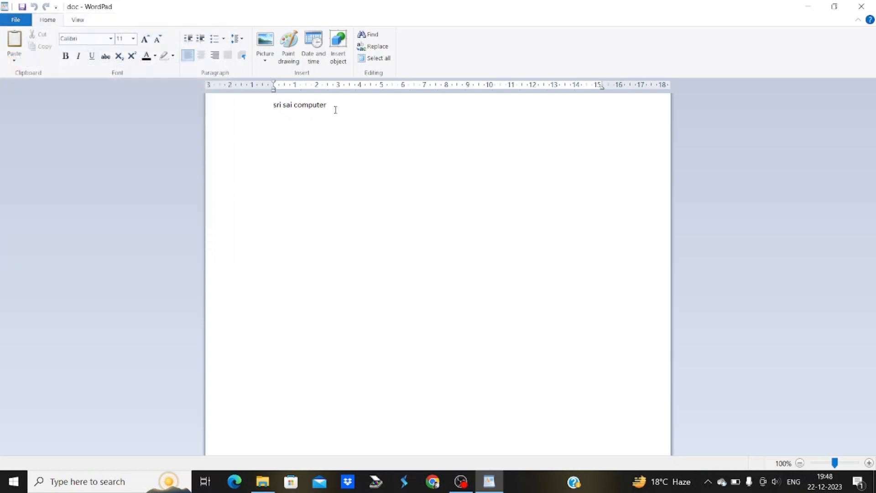
{"action": "key", "text": "Return"}
{"action": "left_click", "coordinate": [21, 21]}
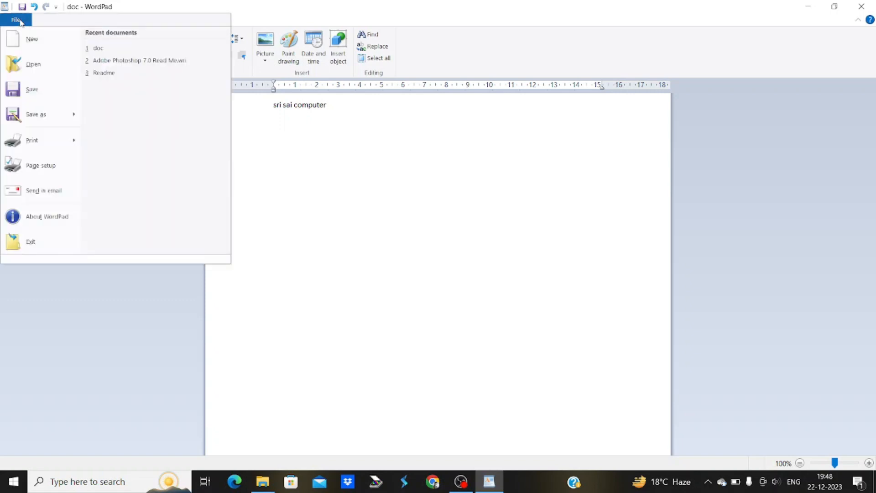
{"action": "mouse_move", "coordinate": [48, 121]}
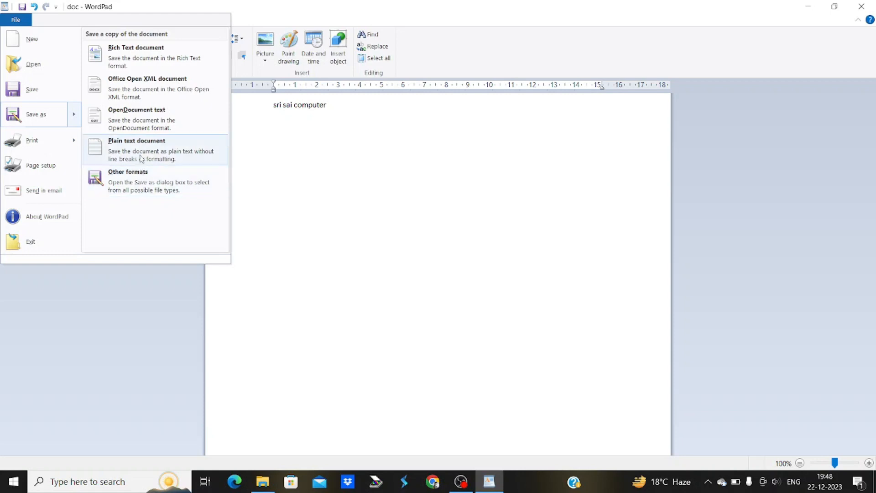
{"action": "left_click", "coordinate": [50, 118]}
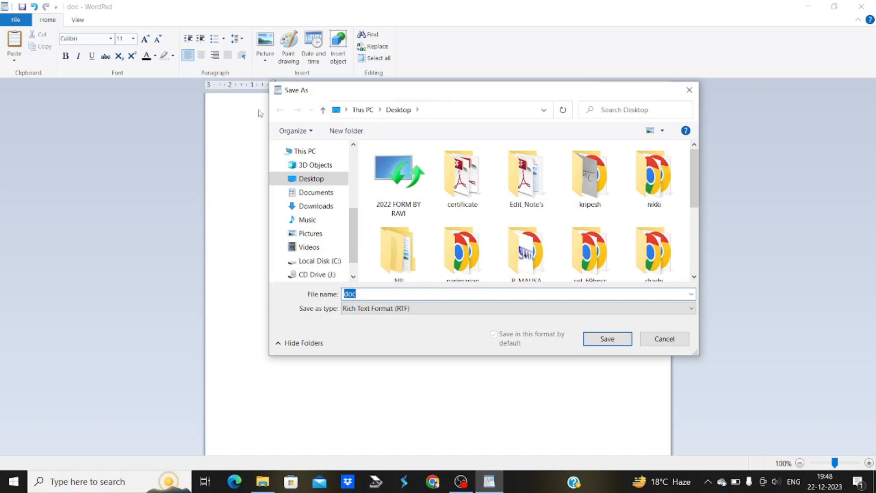
Save the copy as 'sai' in Documents with Rich Text Format (RTF) type
{"action": "left_click", "coordinate": [318, 196]}
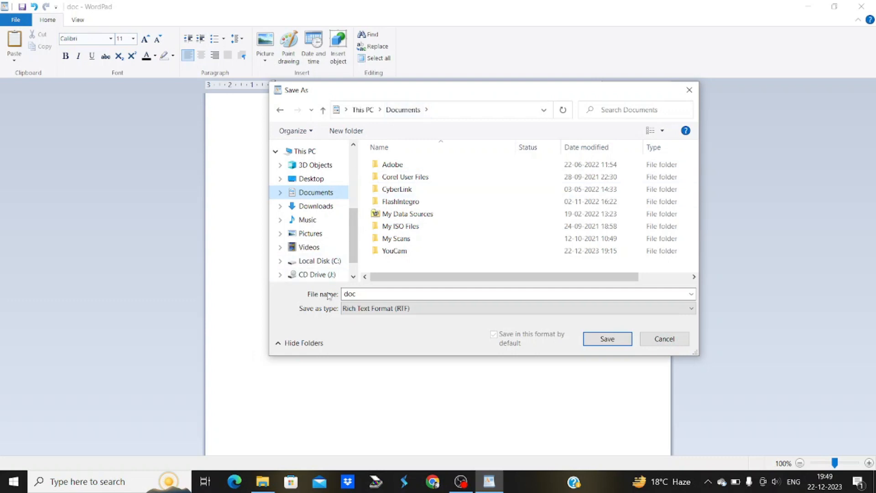
{"action": "left_click", "coordinate": [359, 294]}
{"action": "double_click", "coordinate": [359, 294]}
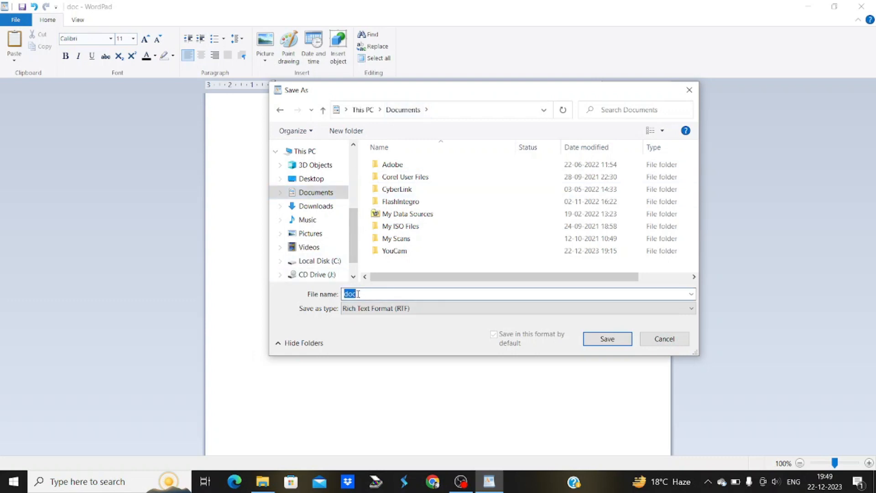
{"action": "type", "text": "sai"}
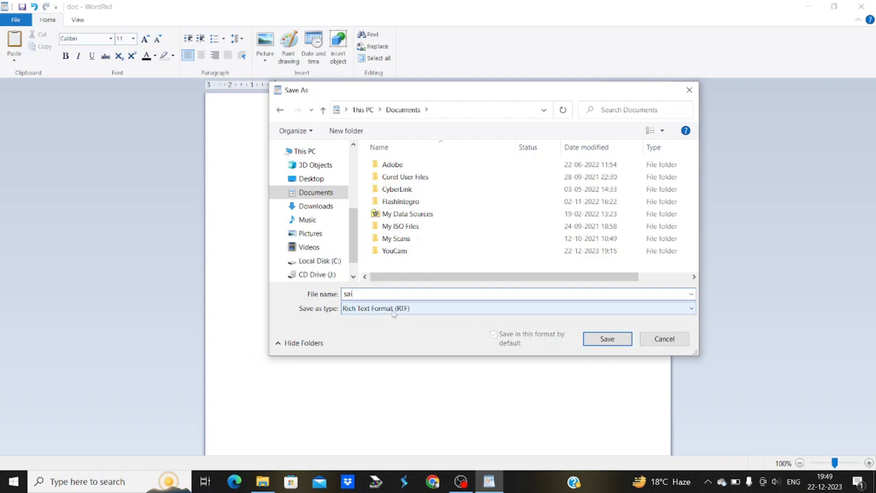
{"action": "left_click", "coordinate": [352, 309]}
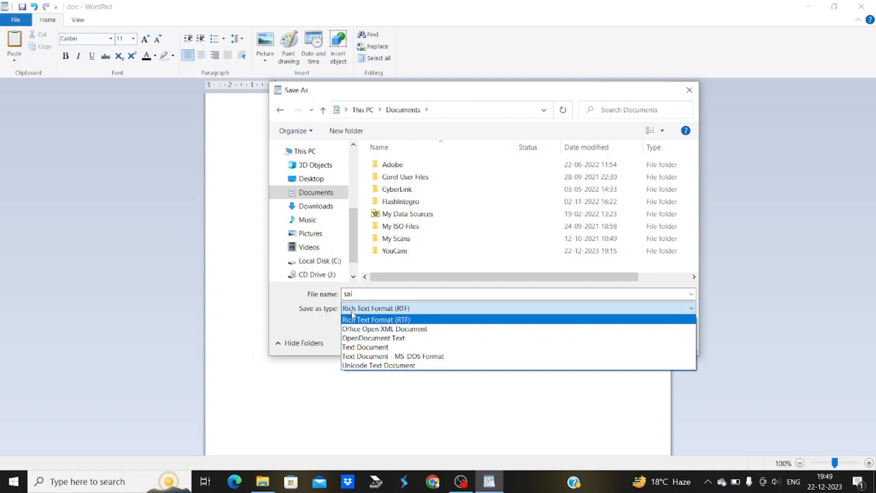
{"action": "left_click", "coordinate": [381, 320]}
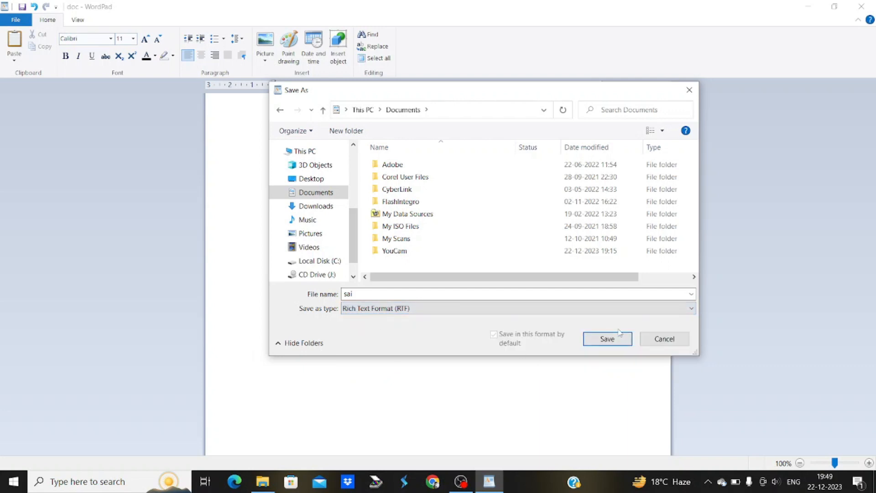
{"action": "left_click", "coordinate": [612, 340]}
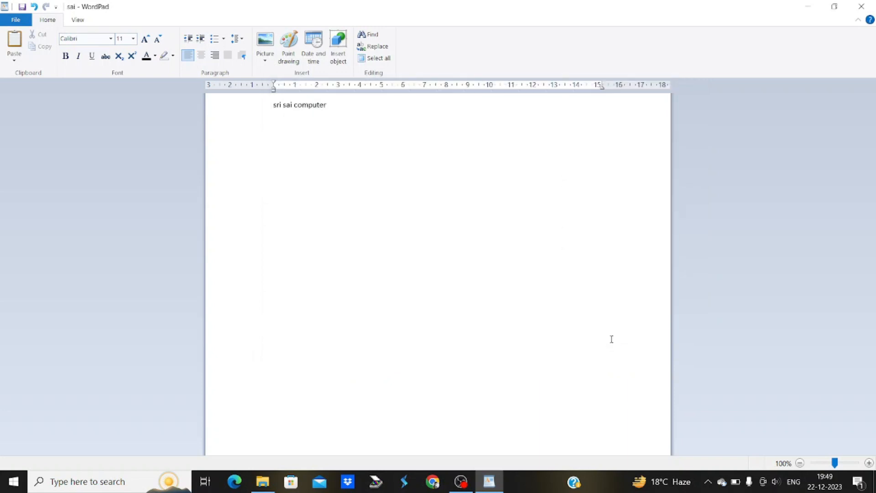
Exit WordPad from the File menu
{"action": "left_click", "coordinate": [15, 20]}
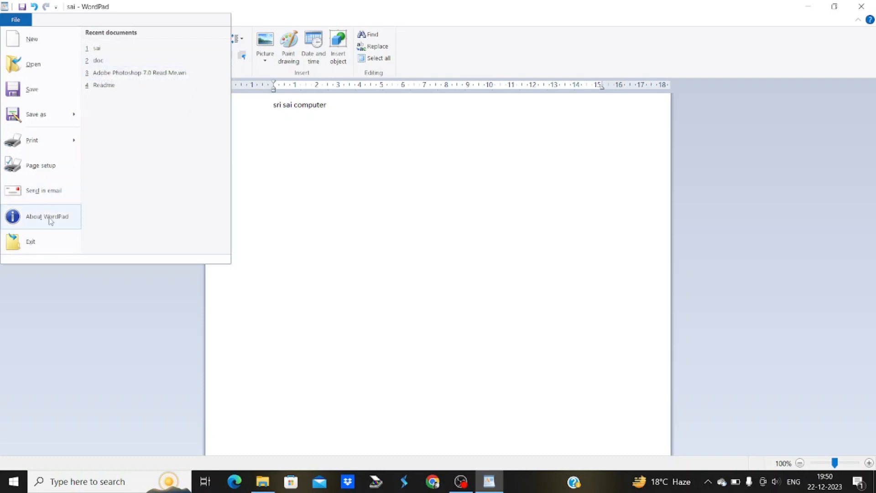
{"action": "left_click", "coordinate": [41, 249]}
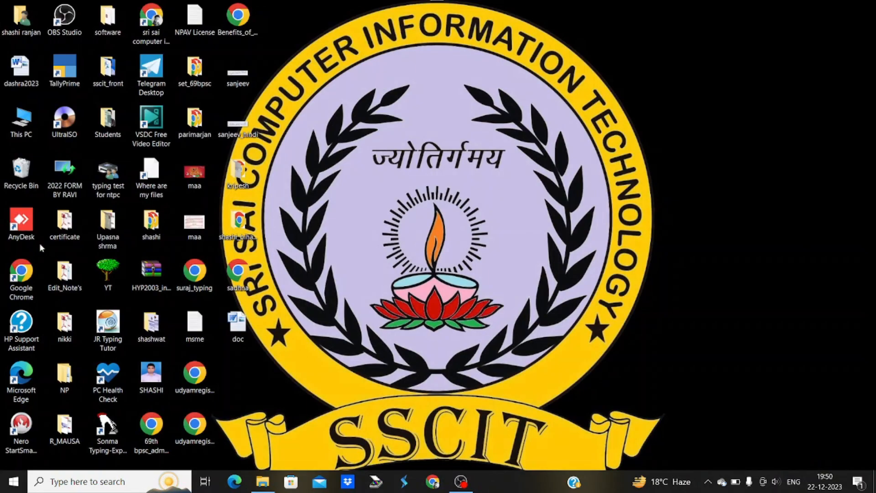
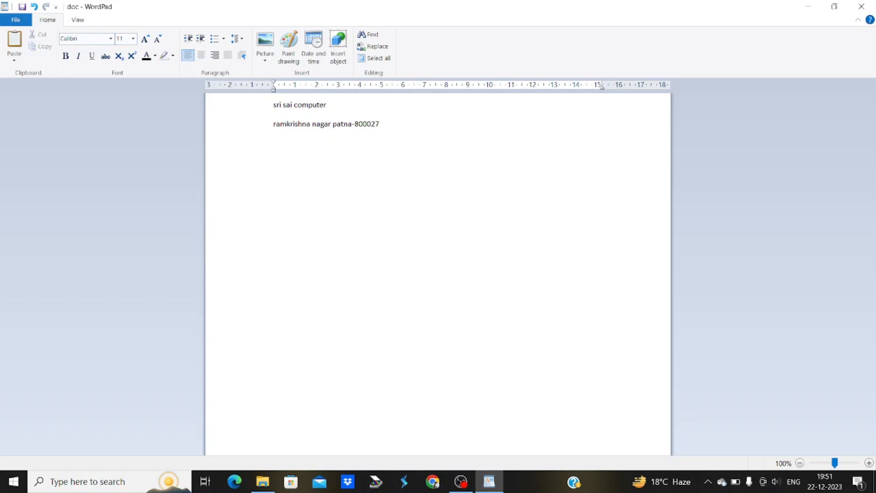
Save the address document to the Desktop as doc1 in Rich Text Format
{"action": "left_click", "coordinate": [23, 21]}
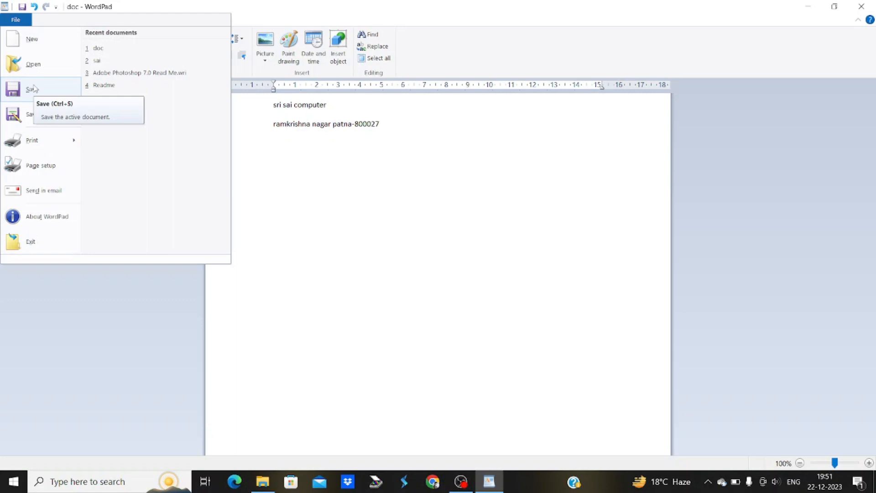
{"action": "left_click", "coordinate": [32, 121]}
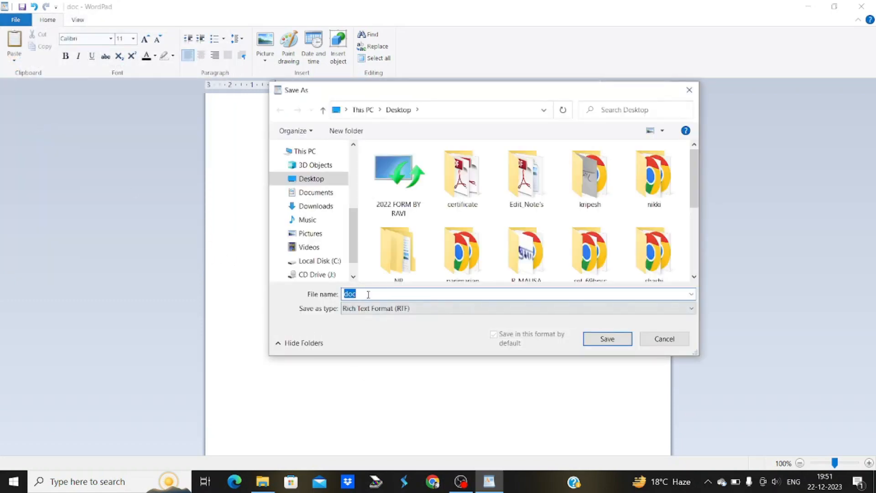
{"action": "type", "text": "d"}
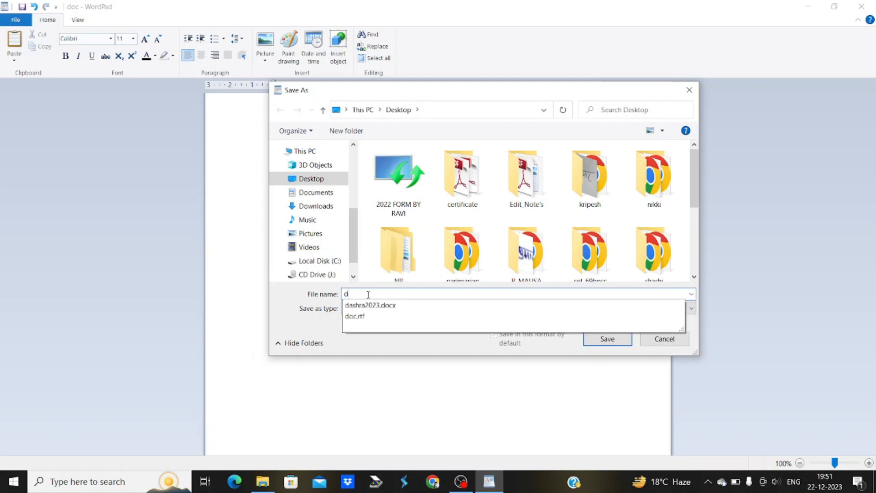
{"action": "type", "text": "oc1"}
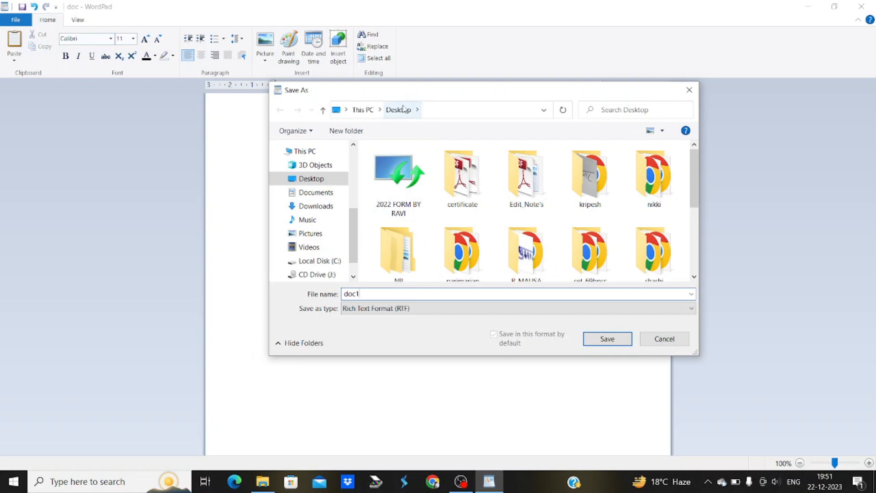
{"action": "left_click", "coordinate": [593, 338]}
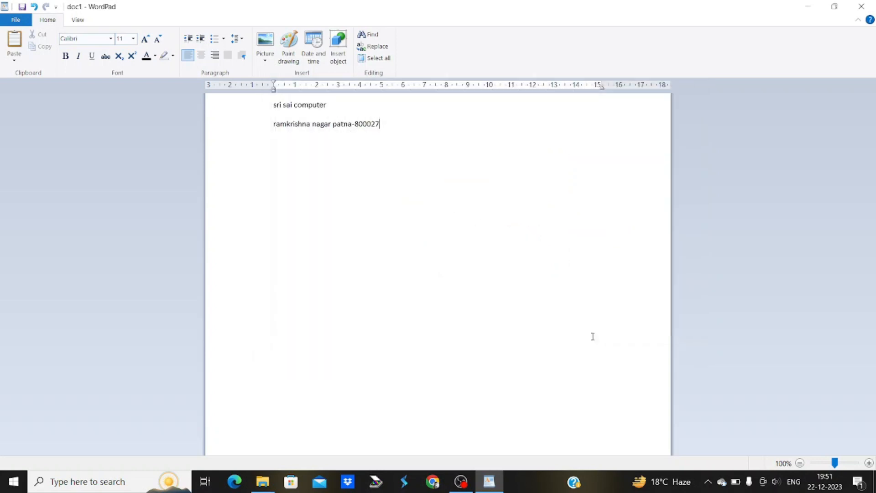
{"action": "left_click", "coordinate": [861, 7]}
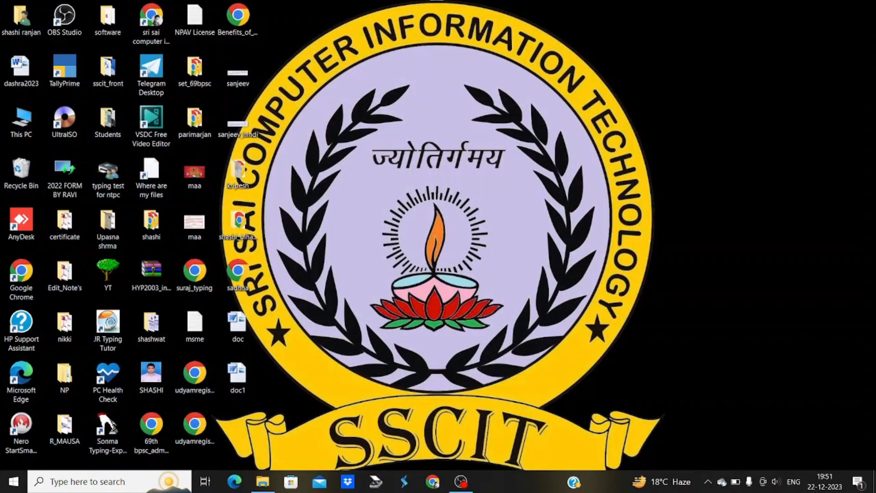
{"action": "double_click", "coordinate": [238, 328]}
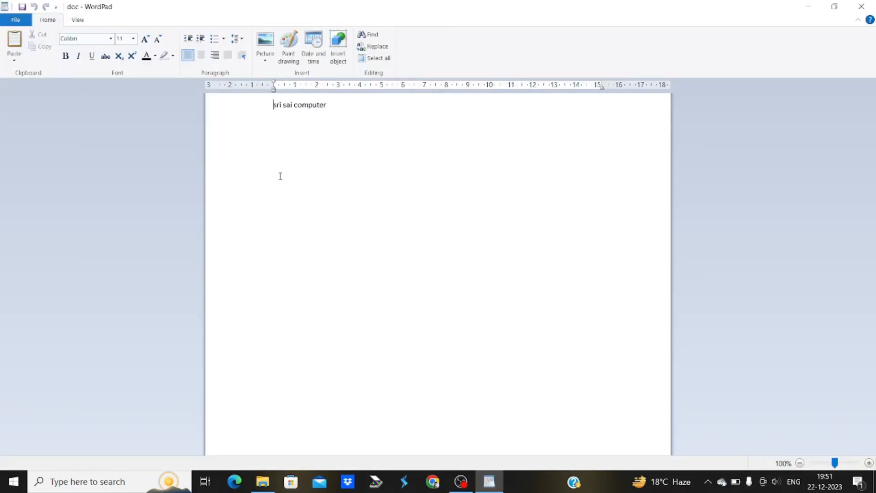
{"action": "left_click", "coordinate": [862, 7]}
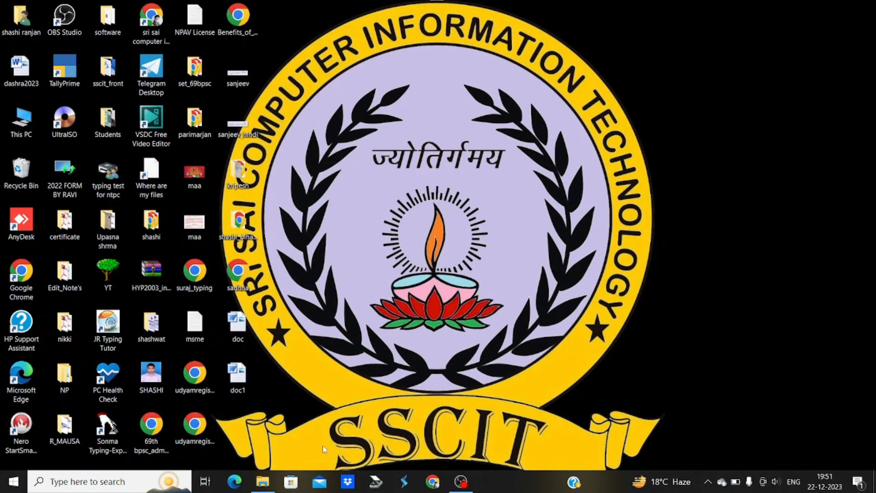
{"action": "double_click", "coordinate": [238, 378]}
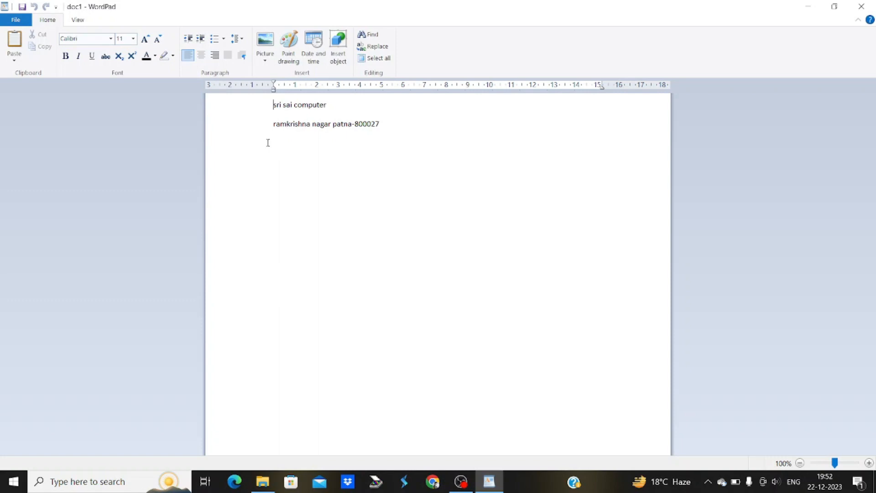
Show doc1's Page Setup with Letter paper, portrait orientation and 31.8/25.4 mm margins
{"action": "left_click", "coordinate": [15, 21]}
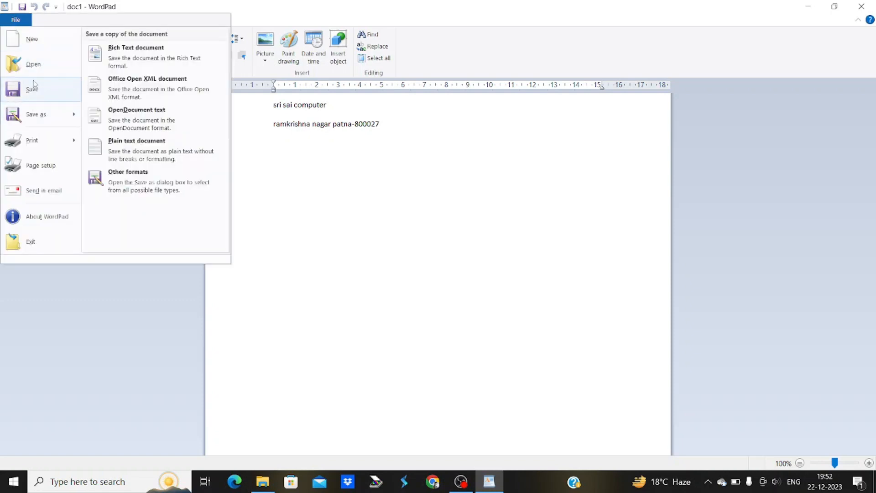
{"action": "mouse_move", "coordinate": [42, 143]}
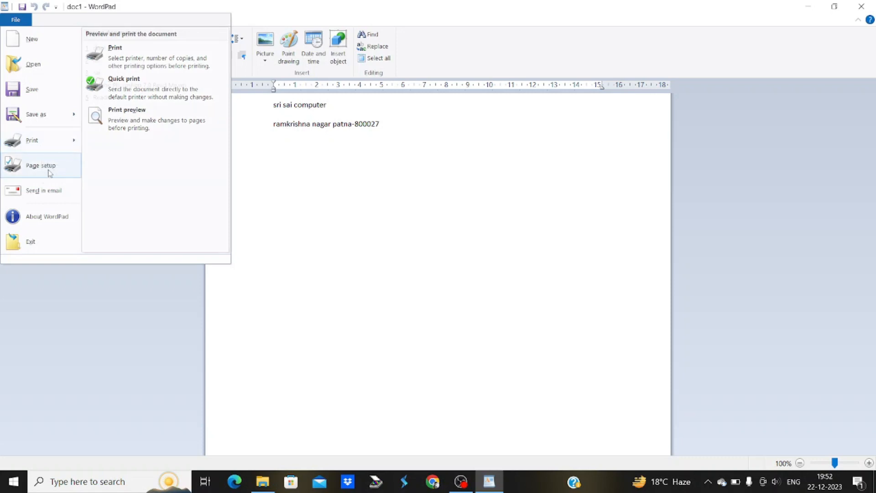
{"action": "left_click", "coordinate": [50, 169]}
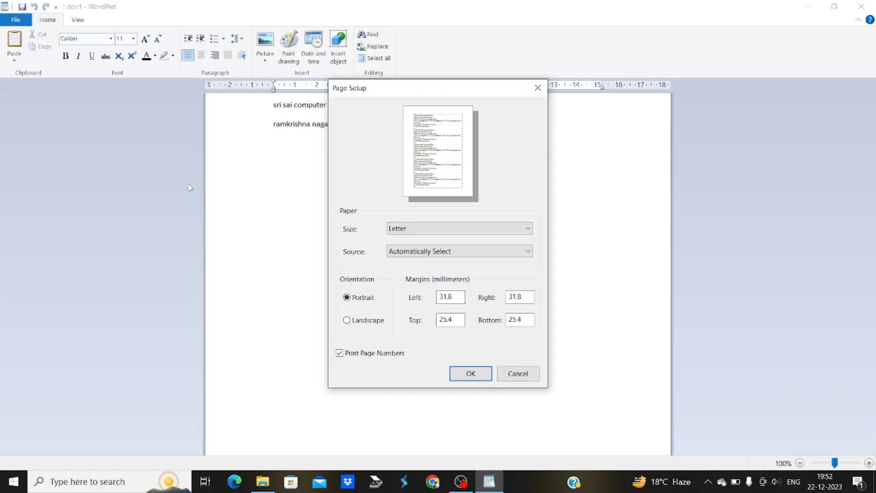
Keep Letter paper, automatic source and portrait orientation, and close Page Setup
{"action": "left_click", "coordinate": [397, 232]}
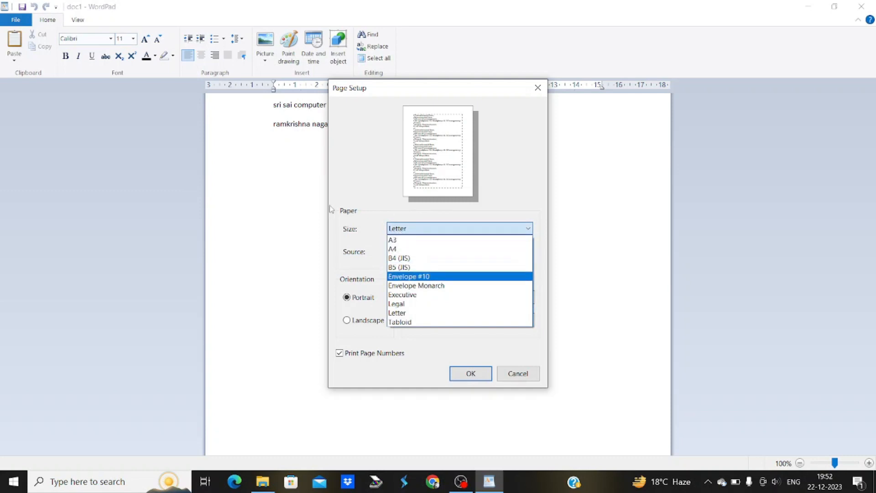
{"action": "left_click", "coordinate": [358, 201]}
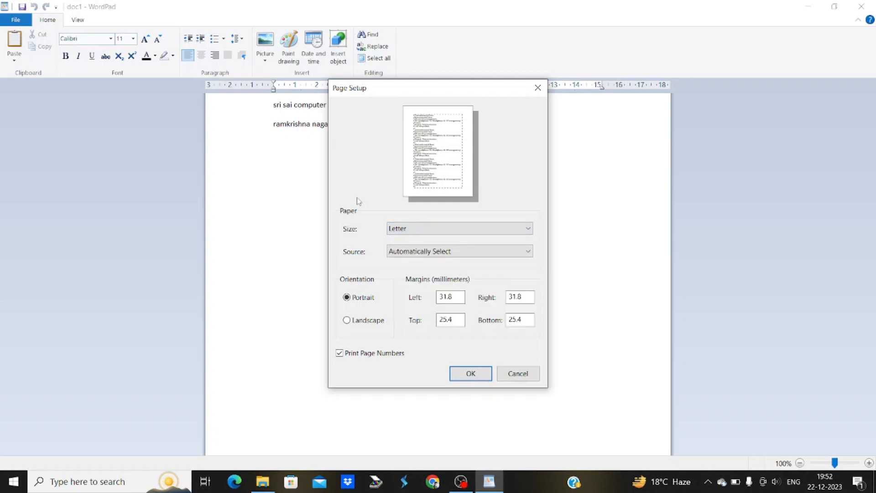
{"action": "left_click", "coordinate": [408, 253]}
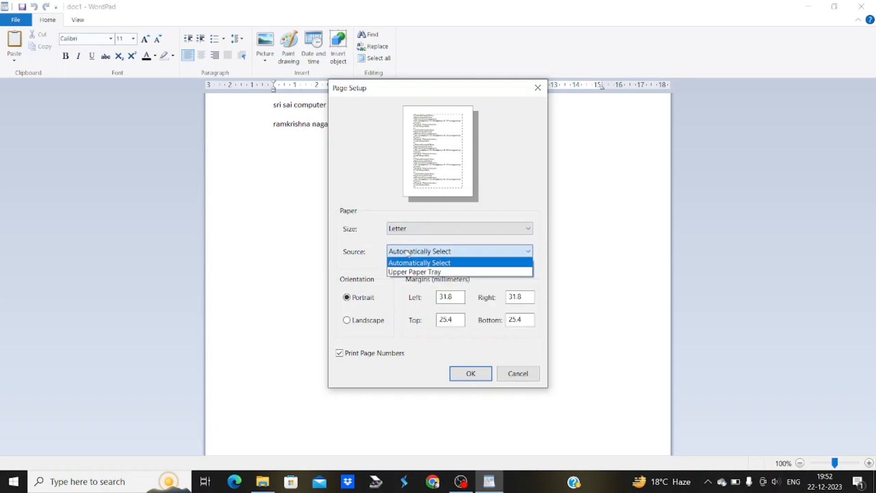
{"action": "left_click", "coordinate": [408, 254]}
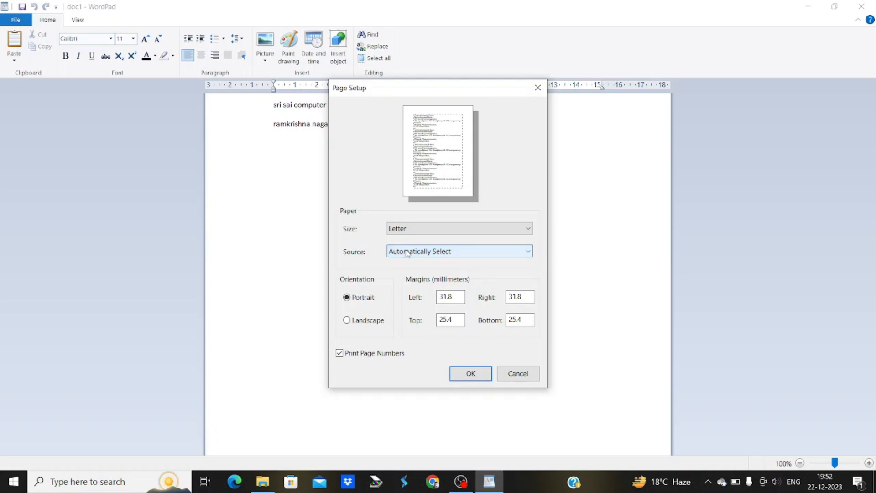
{"action": "left_click", "coordinate": [361, 325]}
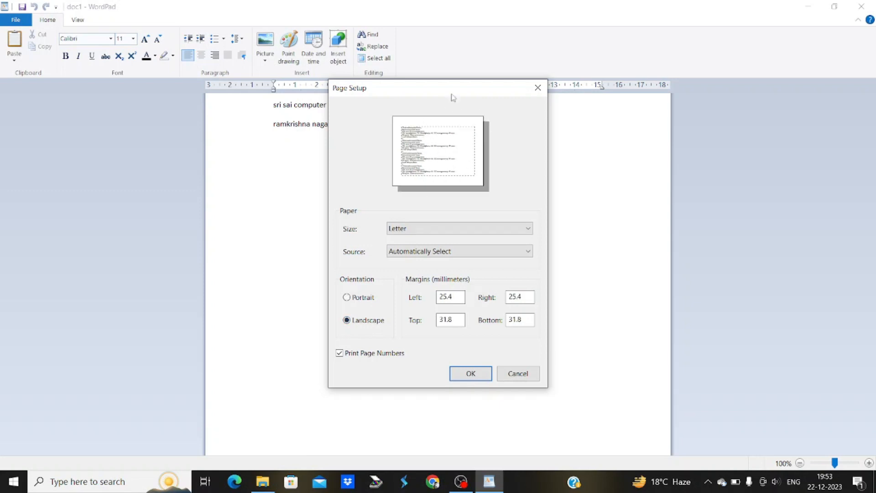
{"action": "left_click", "coordinate": [365, 299]}
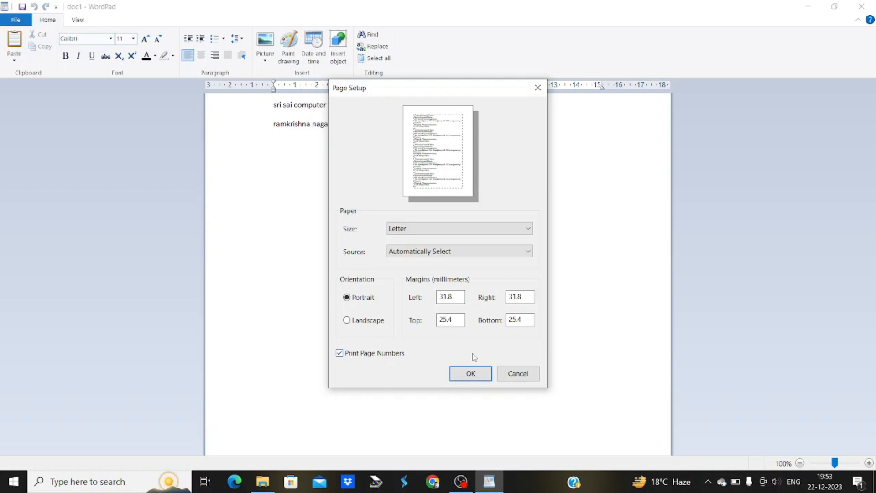
{"action": "left_click", "coordinate": [490, 375]}
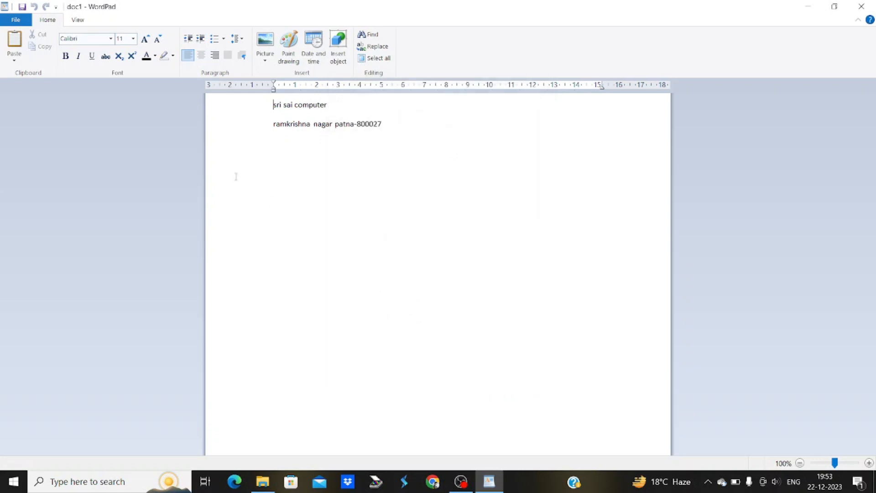
{"action": "left_click", "coordinate": [11, 24]}
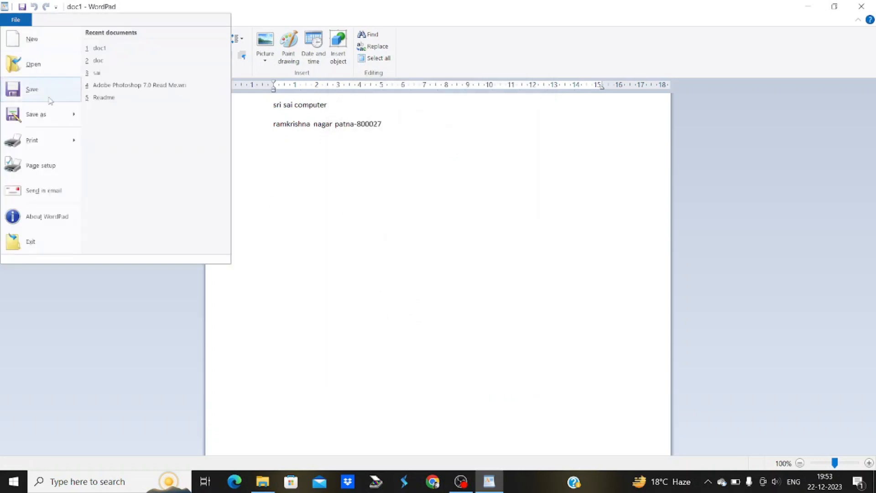
{"action": "mouse_move", "coordinate": [73, 153]}
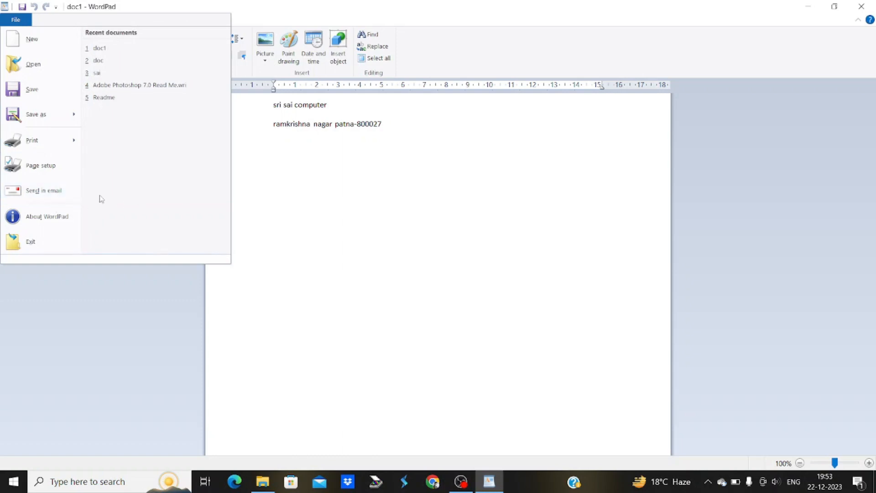
{"action": "left_click", "coordinate": [50, 218]}
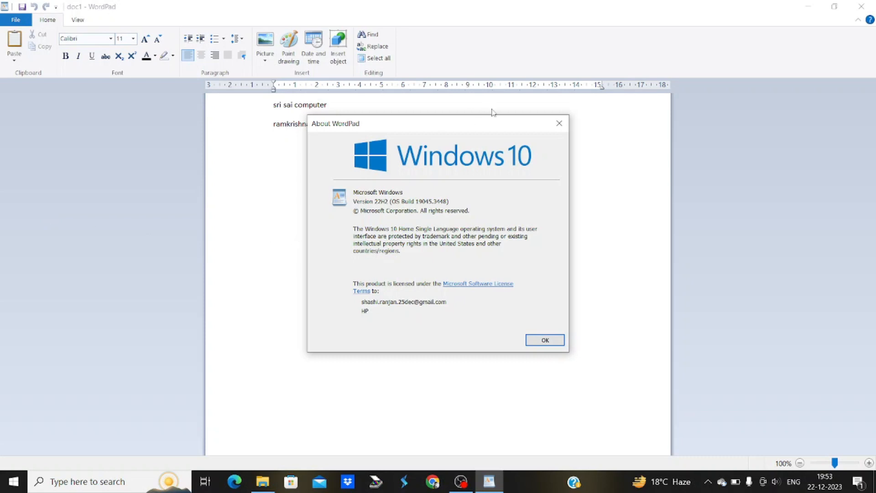
{"action": "left_click", "coordinate": [559, 124]}
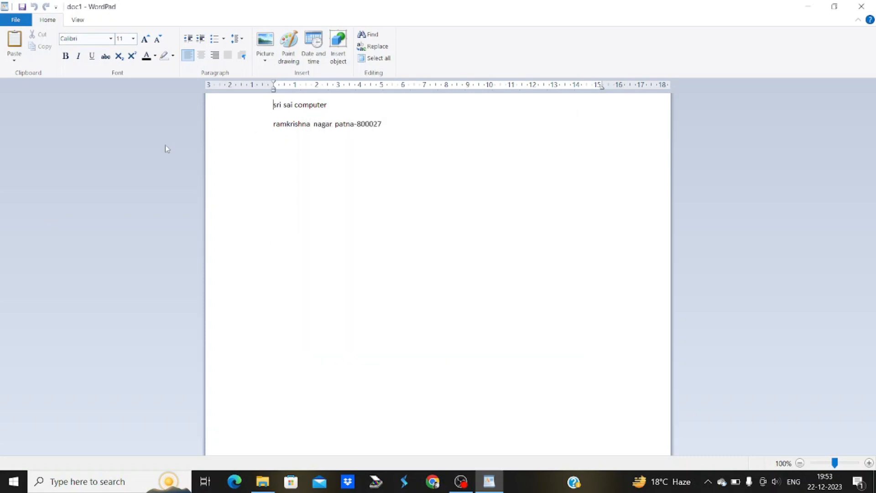
{"action": "left_click", "coordinate": [20, 24]}
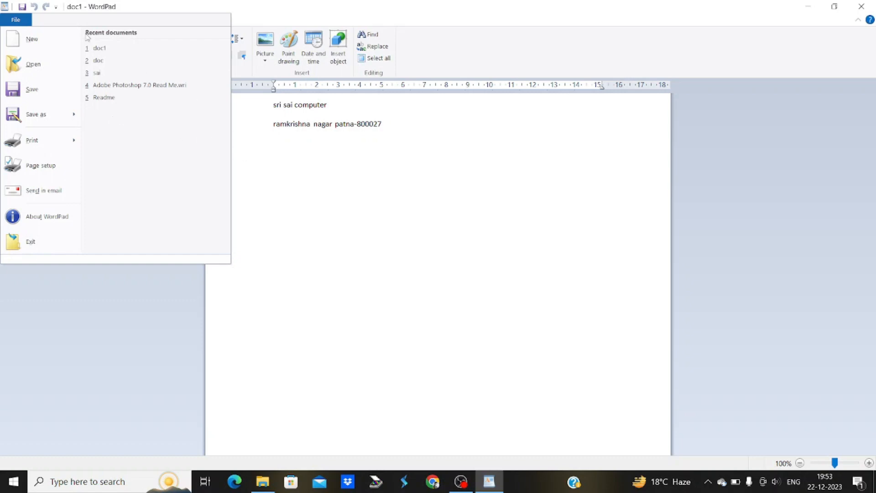
{"action": "left_click", "coordinate": [348, 174]}
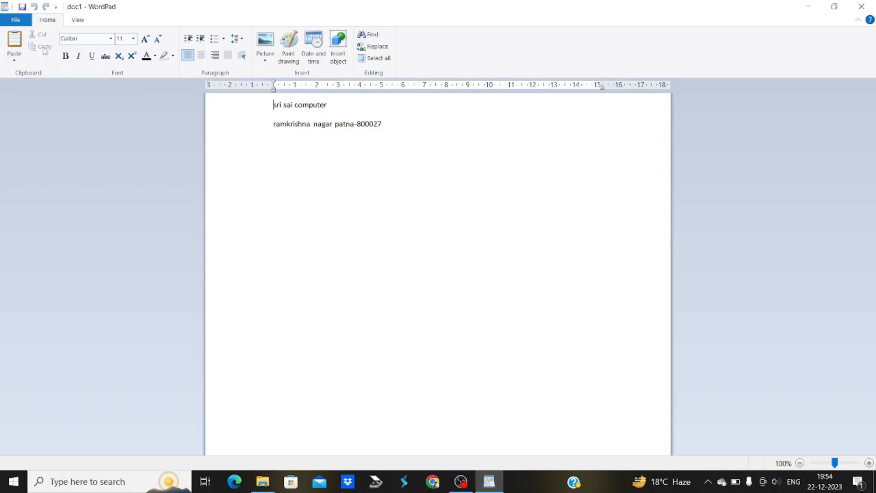
Cut the word 'computer' from the 'sri sai computer' line
{"action": "left_click", "coordinate": [203, 119]}
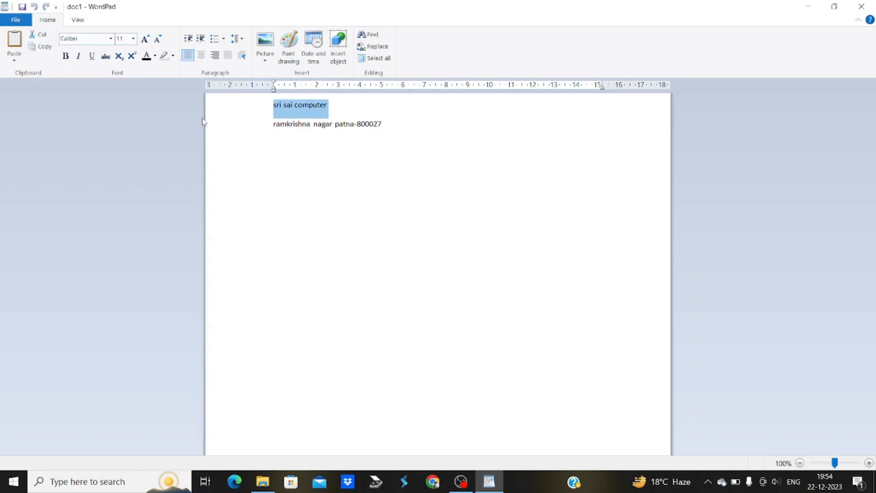
{"action": "left_click", "coordinate": [350, 174]}
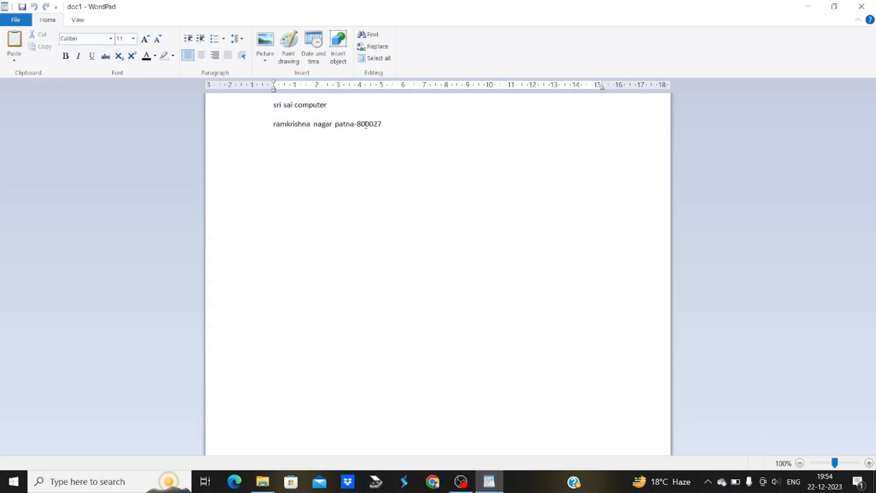
{"action": "double_click", "coordinate": [307, 104]}
{"action": "key", "text": "super+c"}
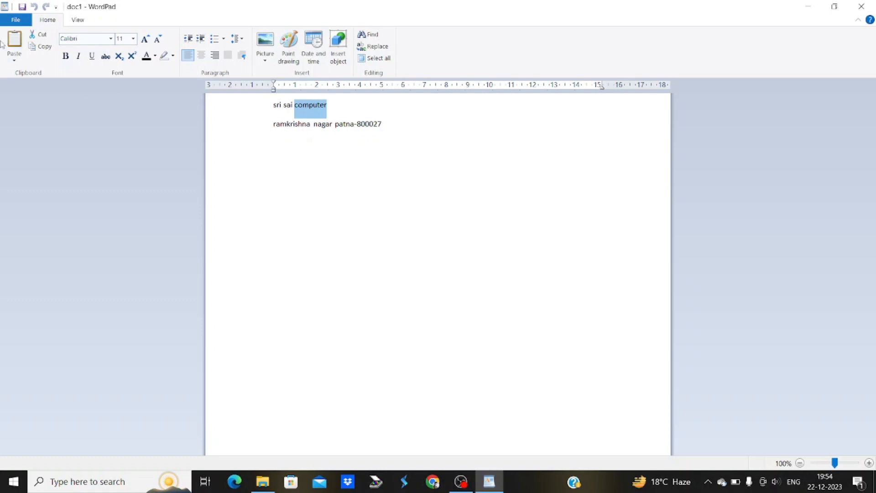
{"action": "left_click", "coordinate": [37, 35]}
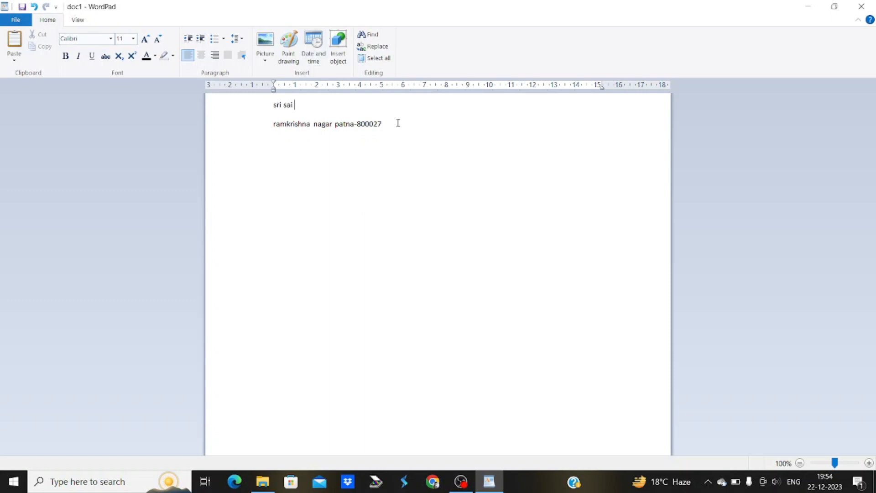
{"action": "left_click", "coordinate": [277, 142]}
{"action": "triple_click", "coordinate": [278, 141]}
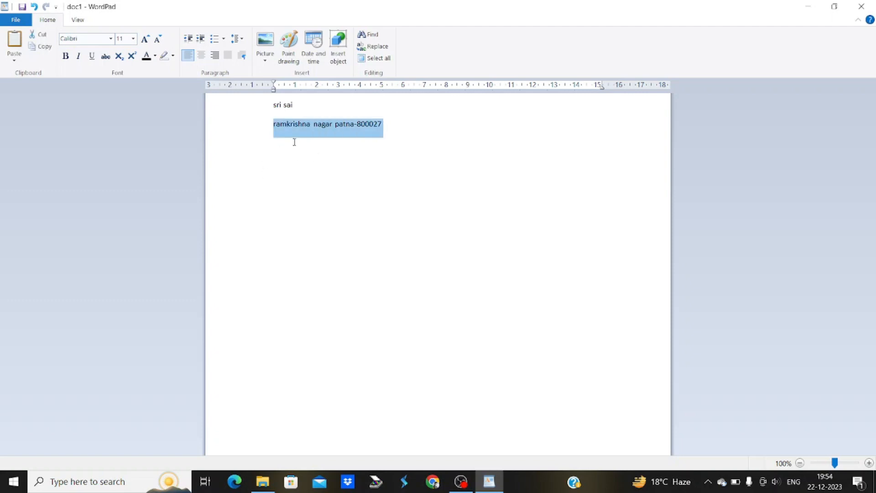
{"action": "left_click", "coordinate": [388, 132]}
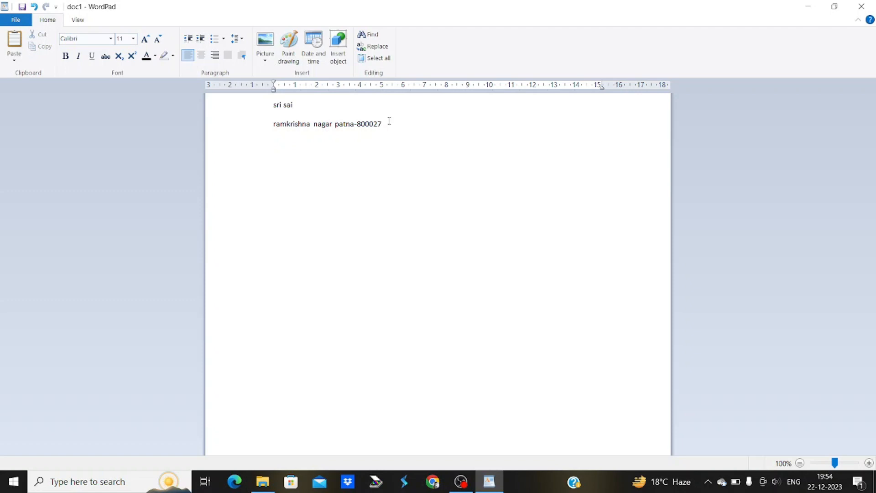
{"action": "key", "text": "Return"}
{"action": "left_click", "coordinate": [13, 41]}
Copy 'computer' after 'sri sai' on the first line and remove the extra blank line
{"action": "left_click_drag", "start_coordinate": [316, 142], "coordinate": [277, 148]}
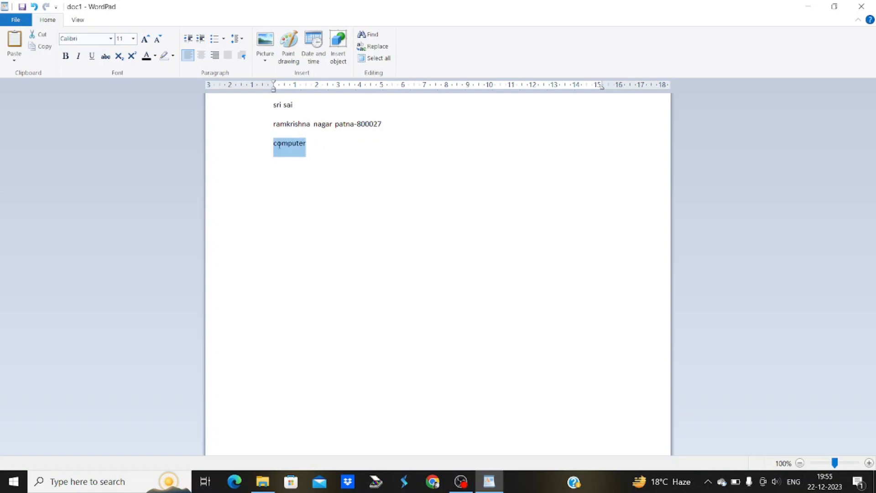
{"action": "left_click", "coordinate": [276, 145]}
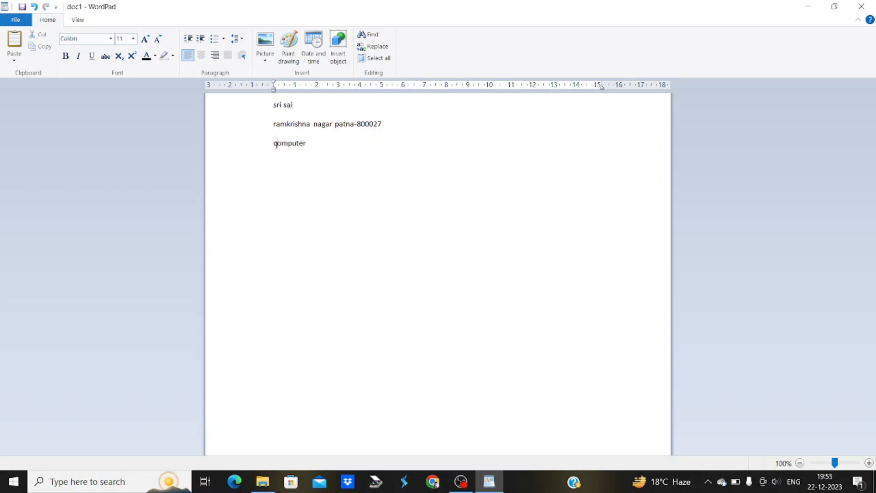
{"action": "double_click", "coordinate": [277, 145]}
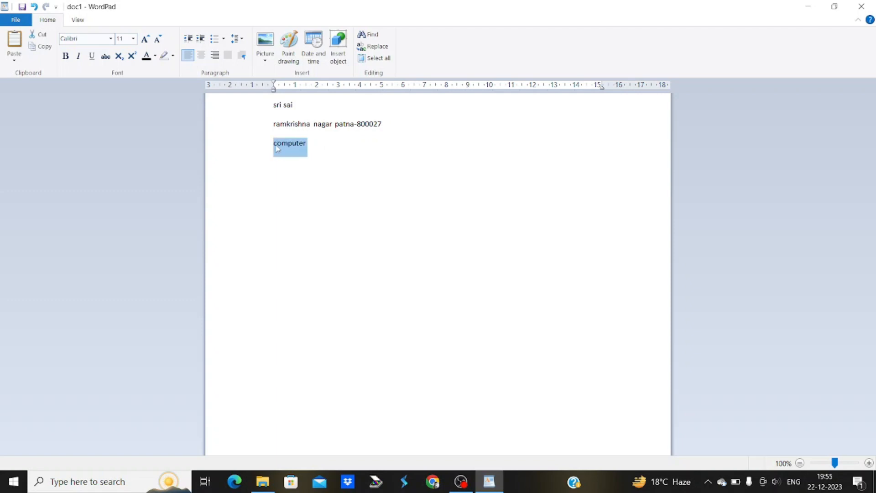
{"action": "left_click", "coordinate": [45, 47]}
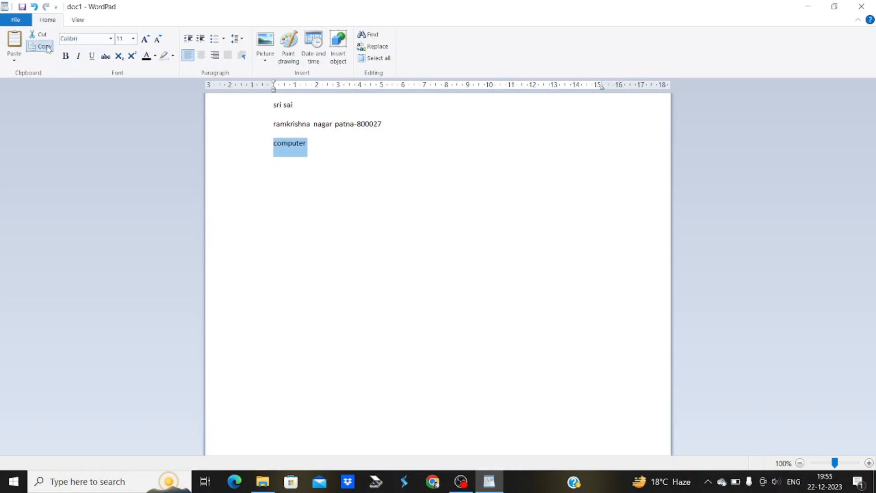
{"action": "left_click", "coordinate": [302, 106]}
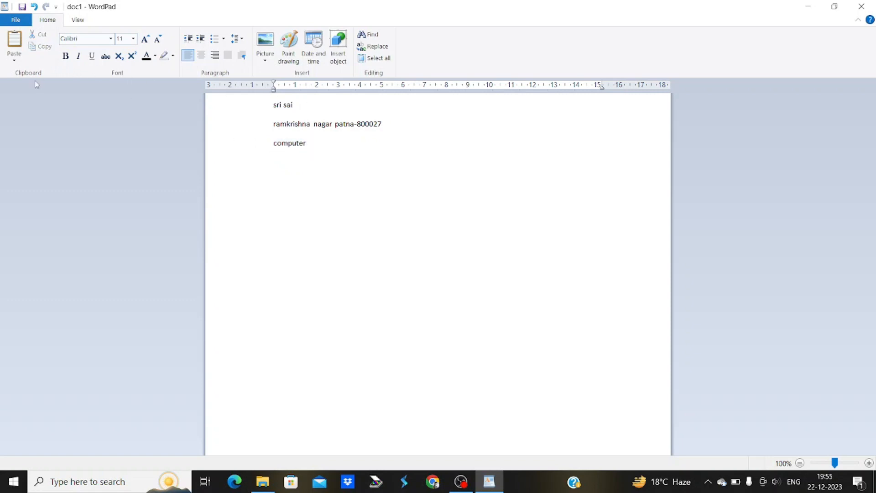
{"action": "left_click", "coordinate": [14, 41]}
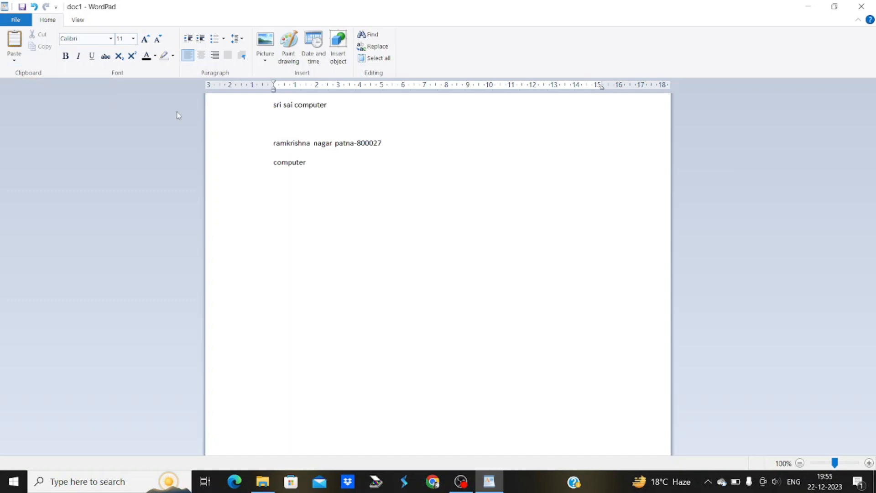
{"action": "key", "text": "BackSpace"}
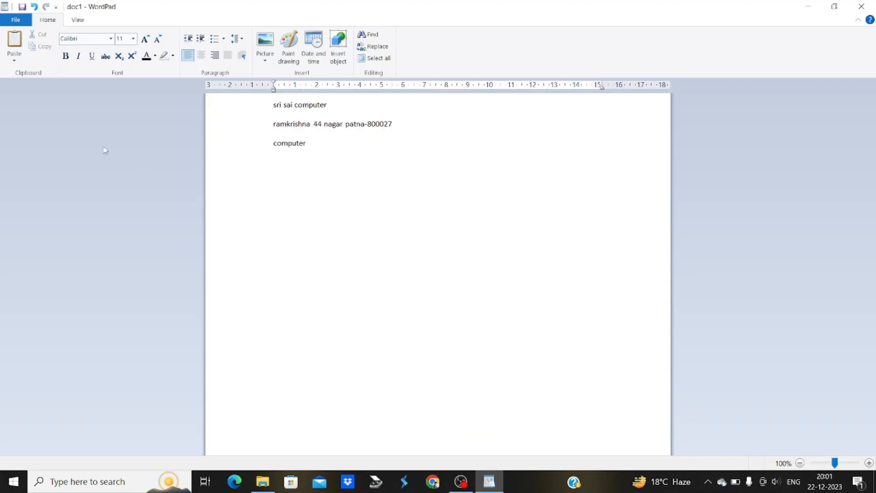
{"action": "left_click_drag", "start_coordinate": [309, 143], "coordinate": [254, 108]}
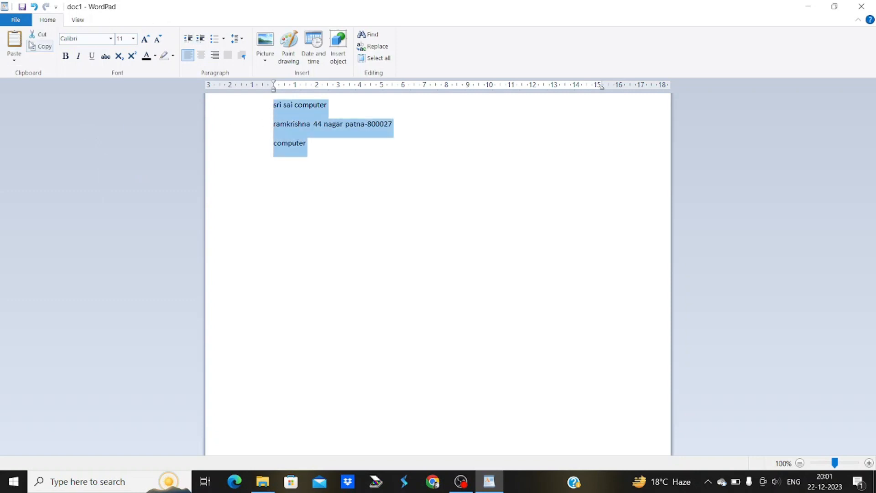
{"action": "left_click", "coordinate": [39, 46]}
{"action": "left_click", "coordinate": [329, 157]}
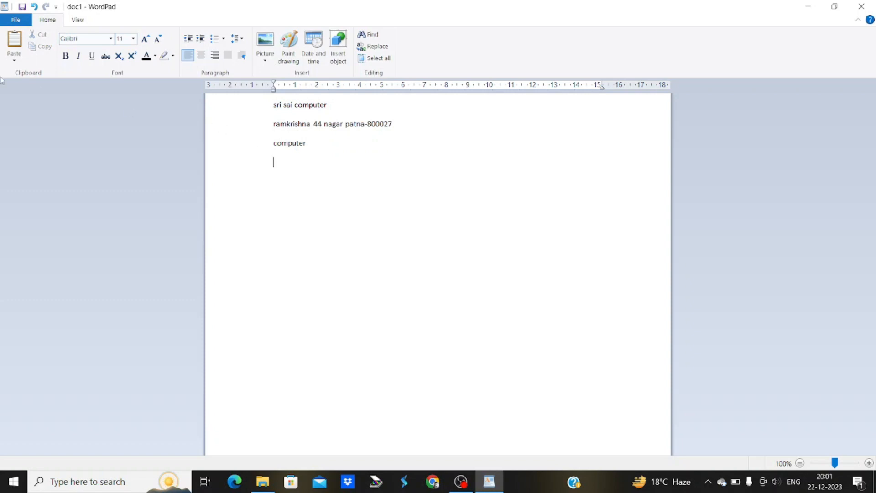
{"action": "left_click", "coordinate": [16, 60]}
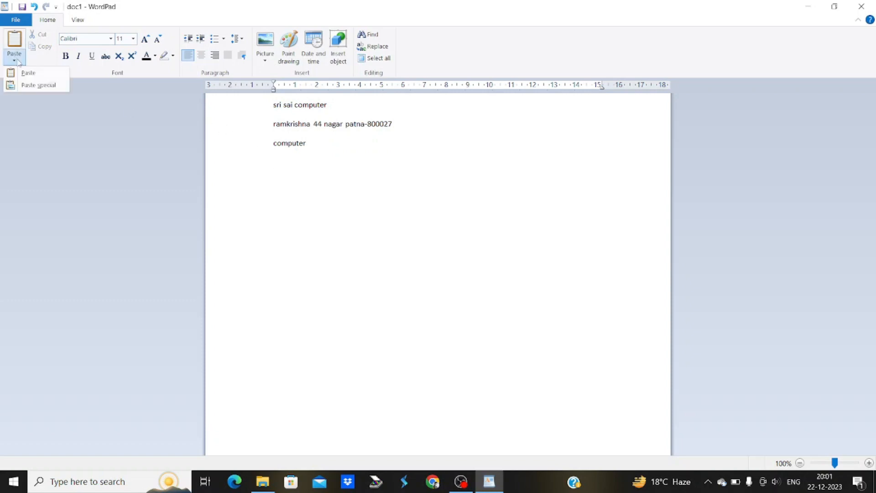
{"action": "left_click", "coordinate": [37, 86]}
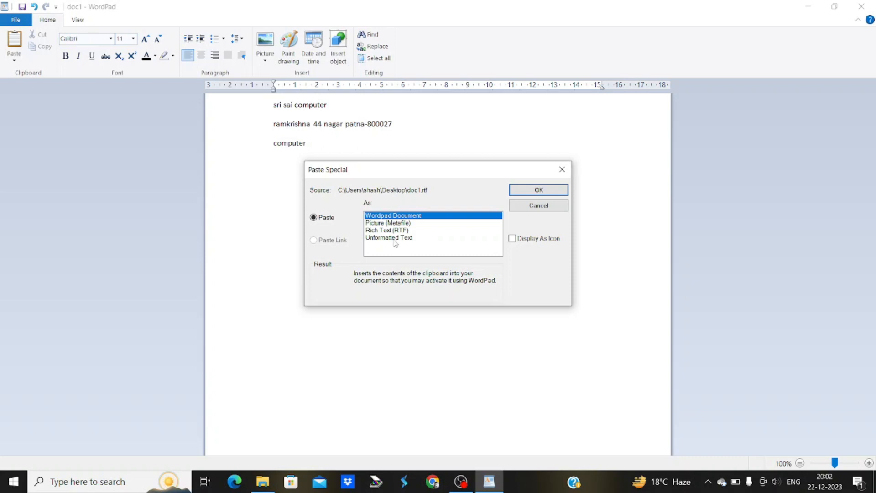
{"action": "left_click", "coordinate": [538, 190]}
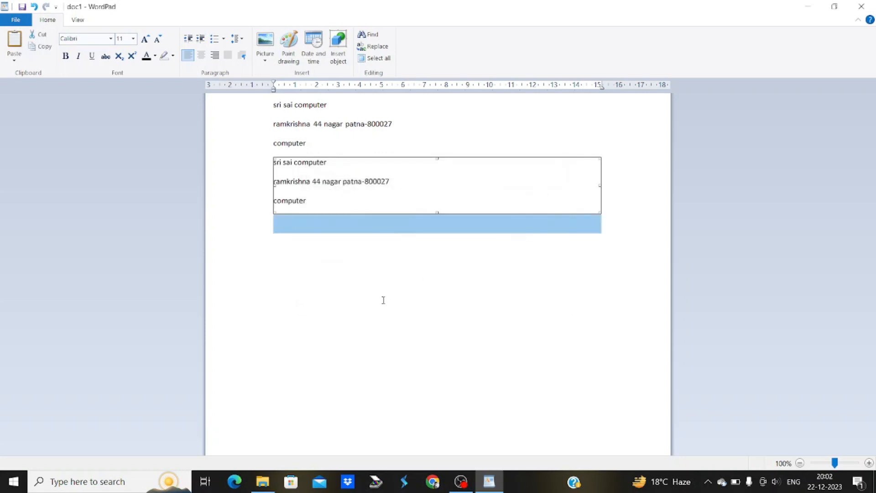
{"action": "left_click", "coordinate": [383, 299]}
{"action": "left_click", "coordinate": [358, 183]}
{"action": "double_click", "coordinate": [359, 186]}
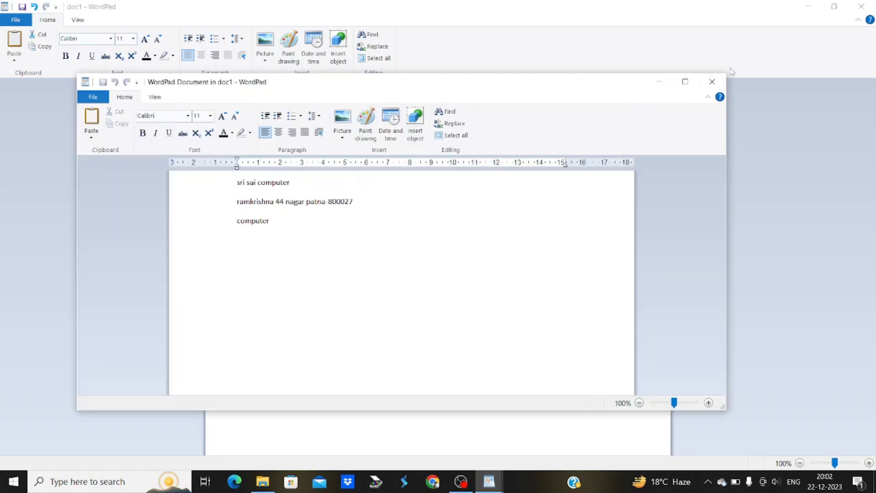
{"action": "left_click", "coordinate": [720, 82]}
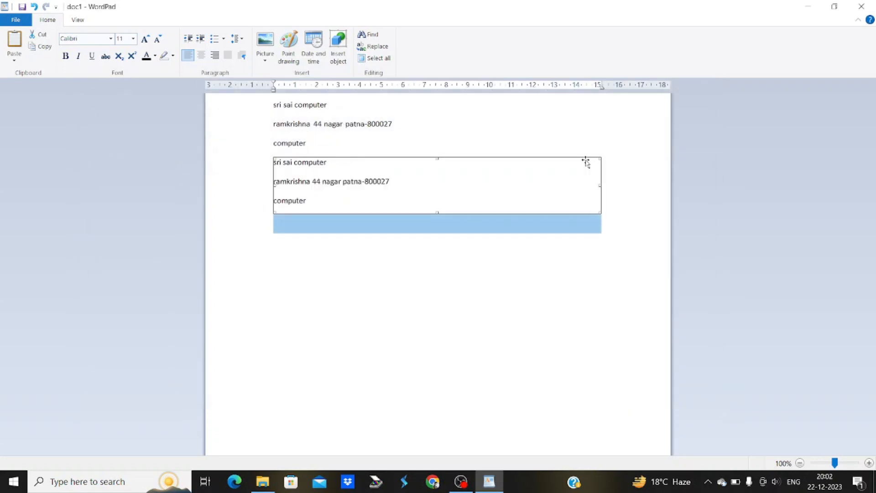
{"action": "key", "text": "Delete"}
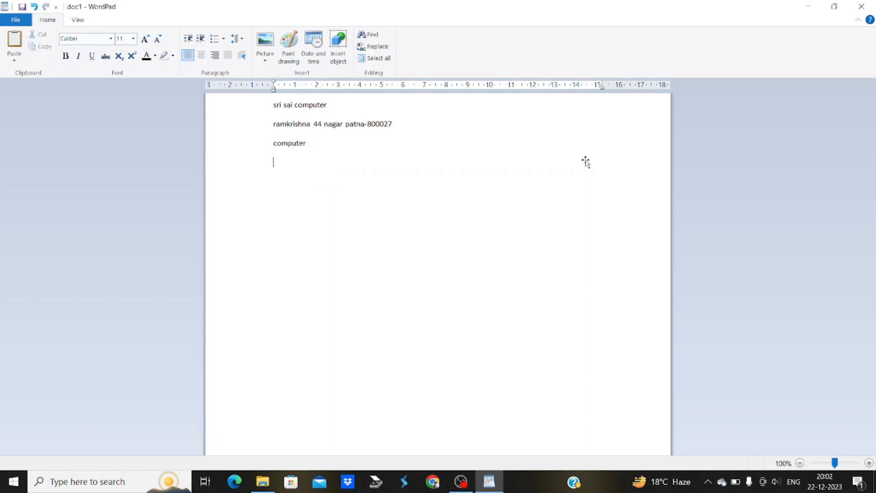
Paste the three lines as a Picture (Metafile), shrink it, then delete it
{"action": "left_click", "coordinate": [15, 58]}
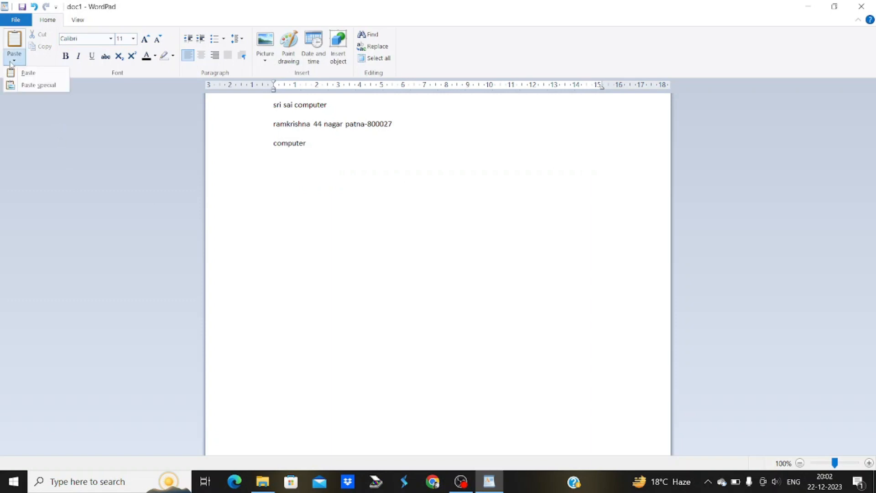
{"action": "left_click", "coordinate": [28, 85]}
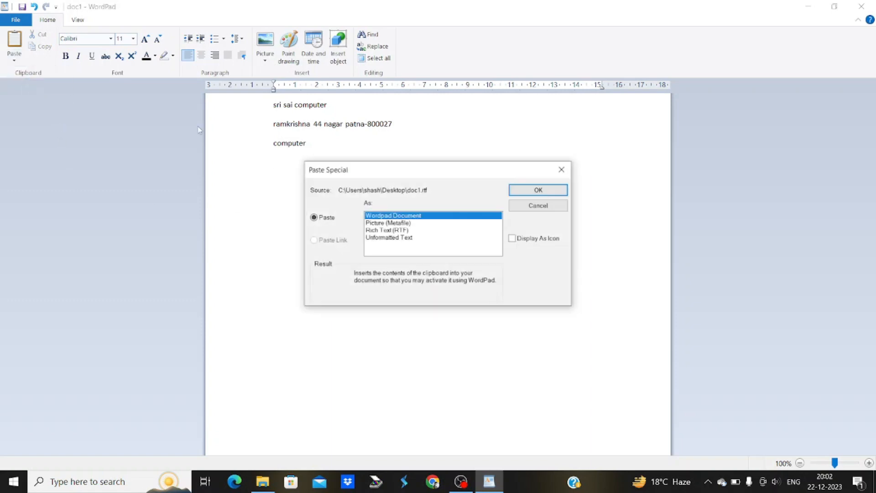
{"action": "left_click", "coordinate": [377, 224]}
{"action": "left_click", "coordinate": [528, 188]}
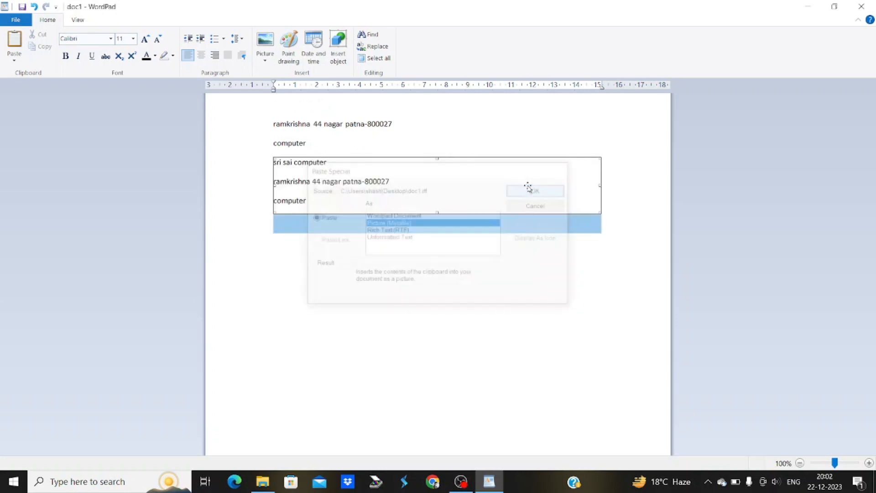
{"action": "left_click", "coordinate": [430, 243]}
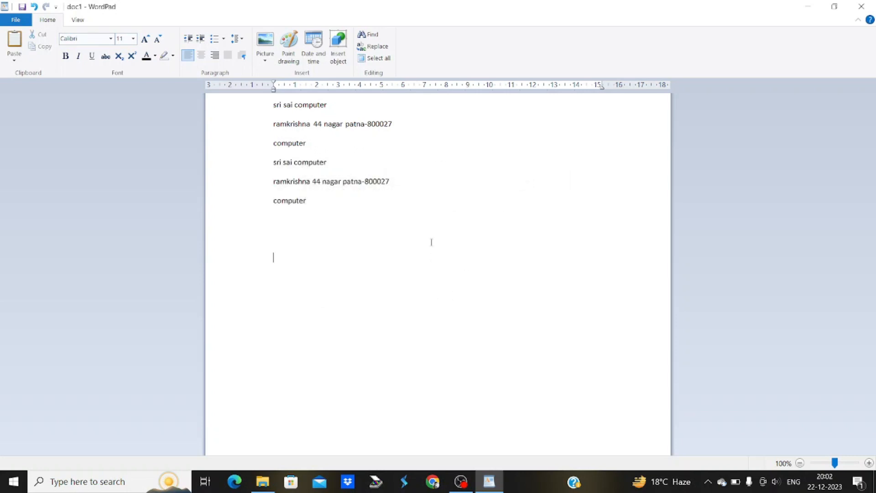
{"action": "left_click", "coordinate": [426, 176]}
{"action": "left_click_drag", "start_coordinate": [599, 211], "coordinate": [566, 209]}
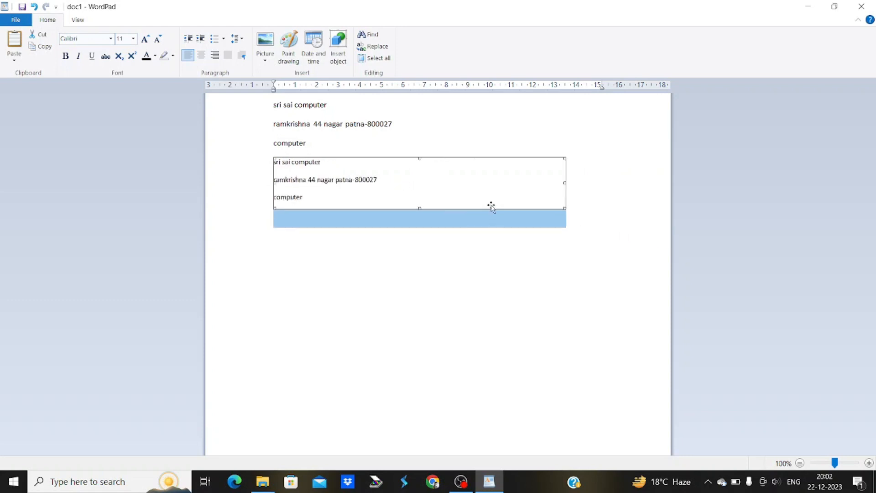
{"action": "key", "text": "Delete"}
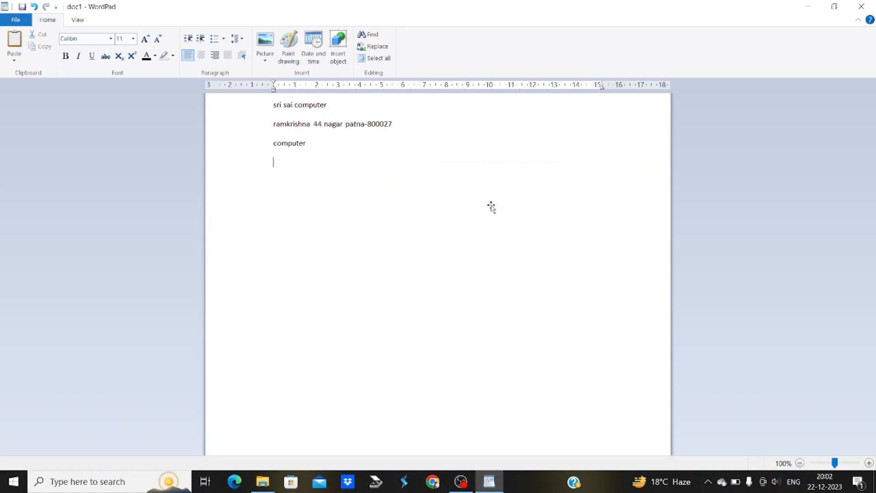
Paste the three lines again as Rich Text (RTF) below the originals
{"action": "left_click", "coordinate": [14, 56]}
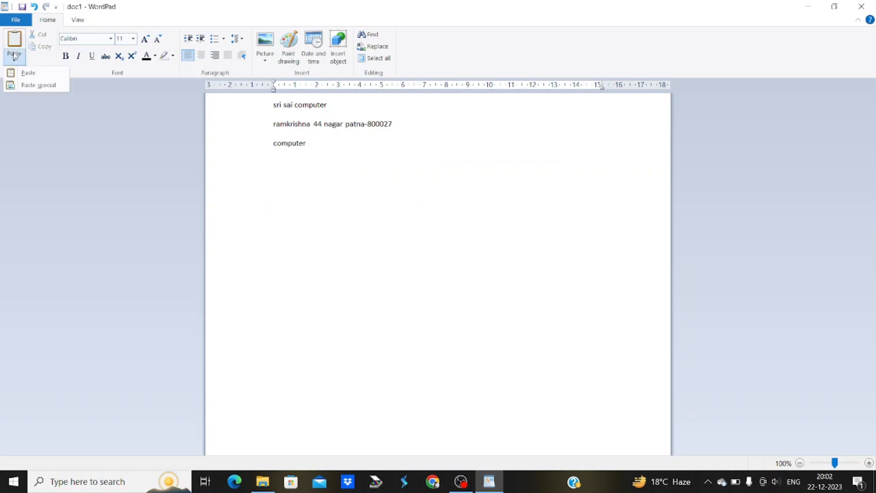
{"action": "left_click", "coordinate": [25, 85]}
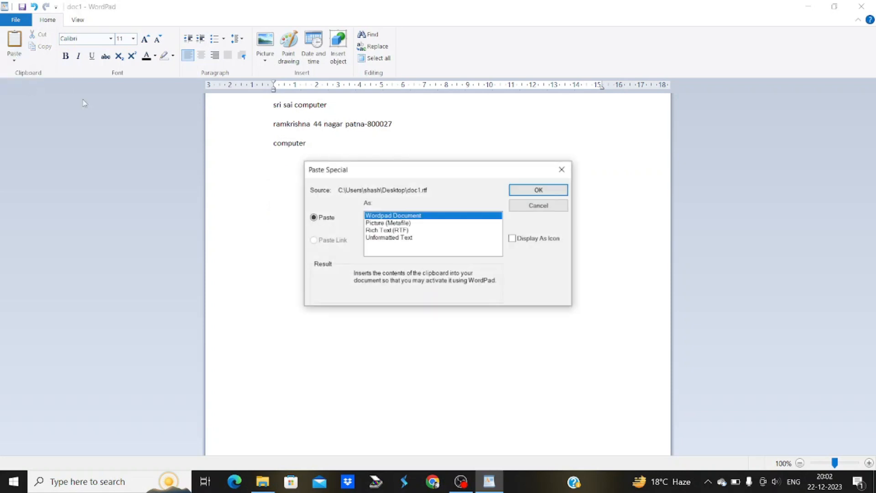
{"action": "left_click", "coordinate": [382, 230]}
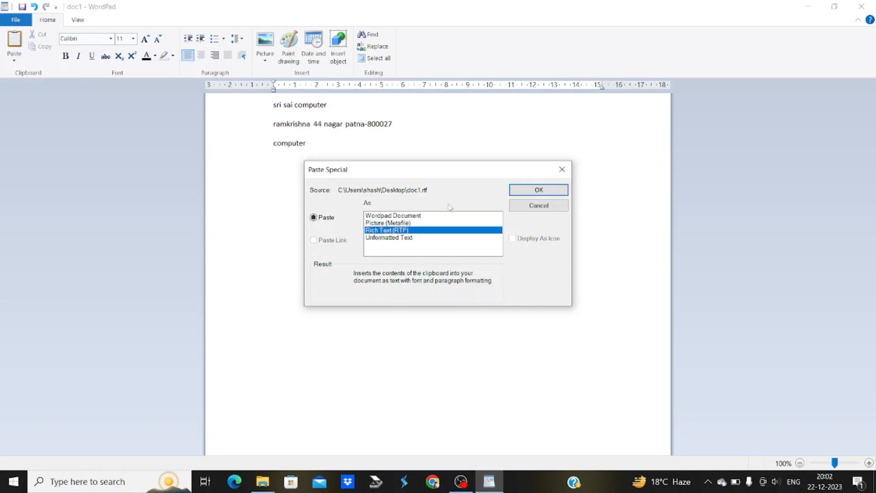
{"action": "left_click", "coordinate": [522, 190]}
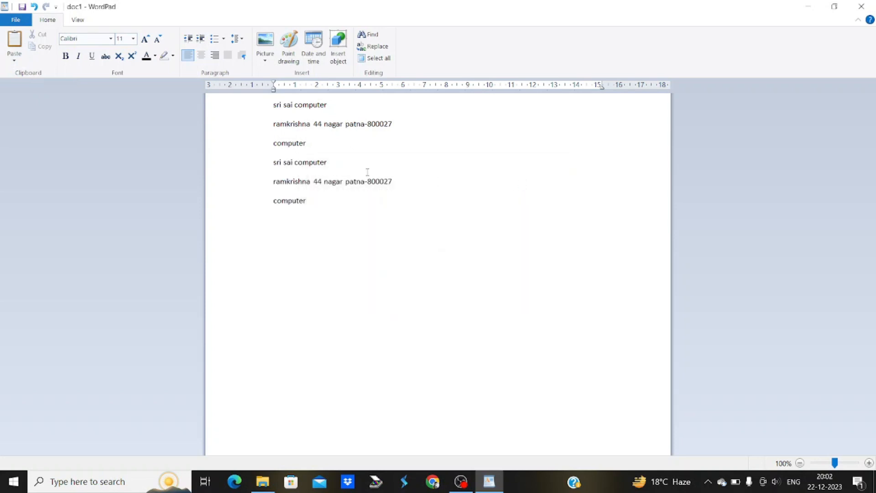
Enlarge the first three lines to 20 pt and colour them red
{"action": "left_click_drag", "start_coordinate": [317, 143], "coordinate": [264, 107]}
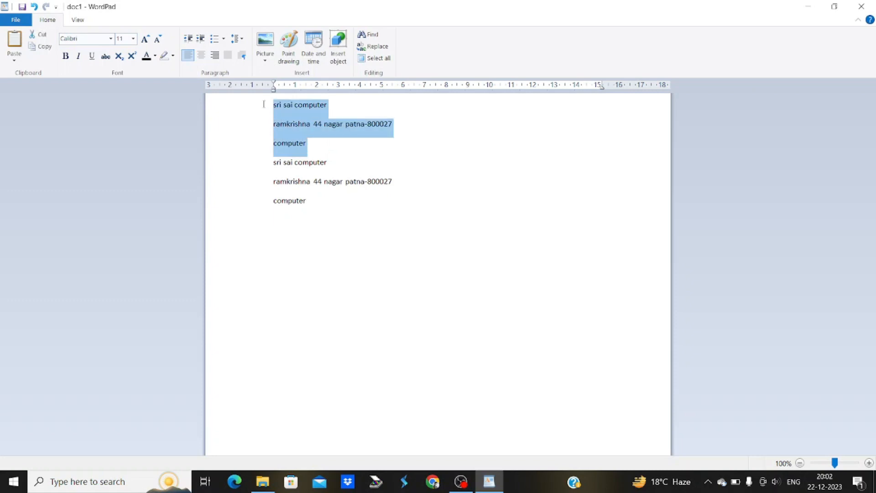
{"action": "left_click", "coordinate": [145, 39]}
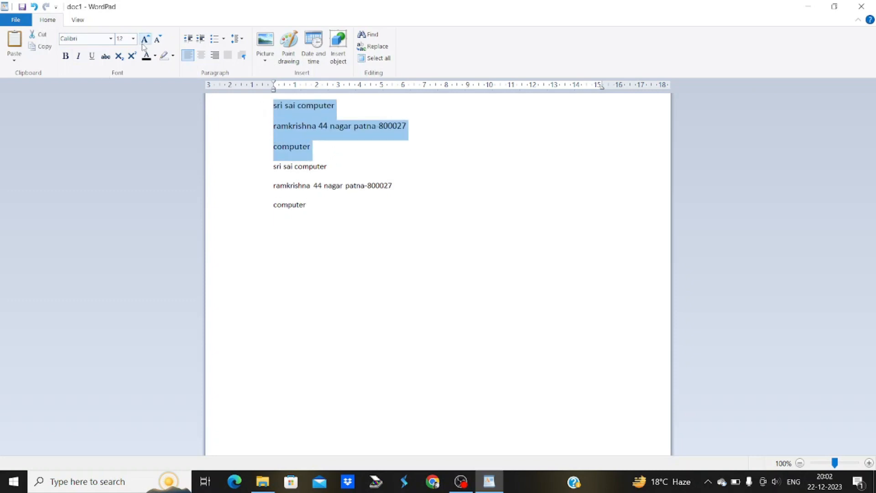
{"action": "left_click", "coordinate": [145, 39]}
{"action": "left_click", "coordinate": [145, 39]}
{"action": "left_click", "coordinate": [144, 39]}
{"action": "left_click", "coordinate": [144, 39]}
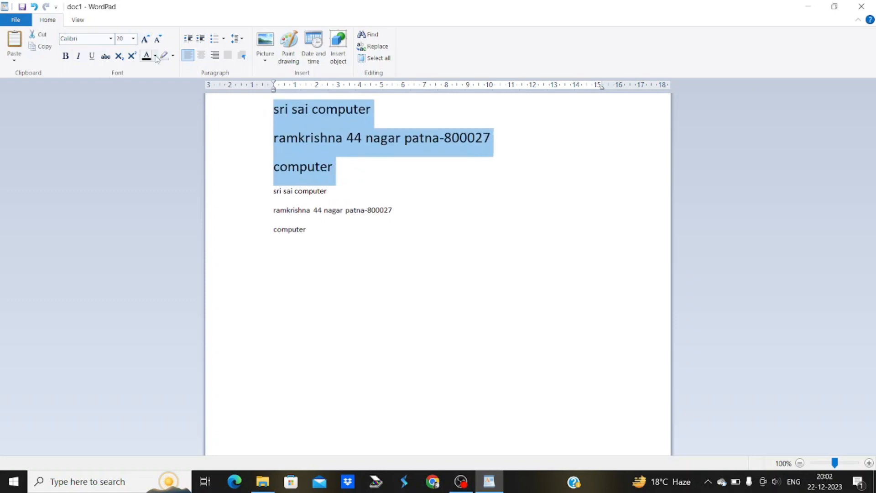
{"action": "left_click", "coordinate": [156, 55]}
{"action": "left_click", "coordinate": [157, 82]}
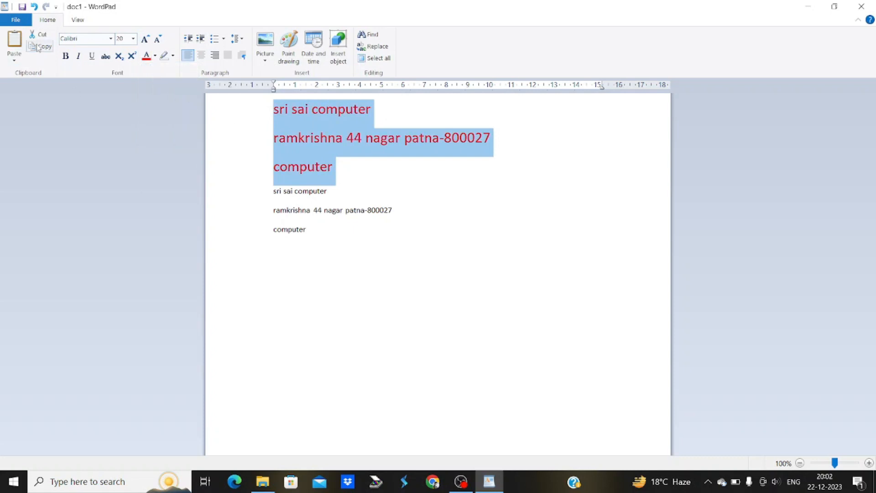
Add a new line at the end, paste as RTF, then undo the paste
{"action": "left_click", "coordinate": [319, 233]}
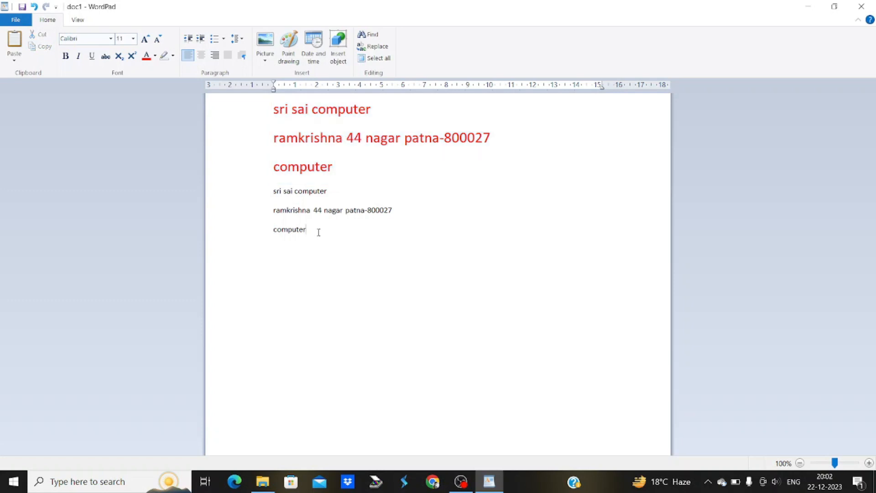
{"action": "key", "text": "Return"}
{"action": "left_click", "coordinate": [20, 62]}
{"action": "left_click", "coordinate": [27, 85]}
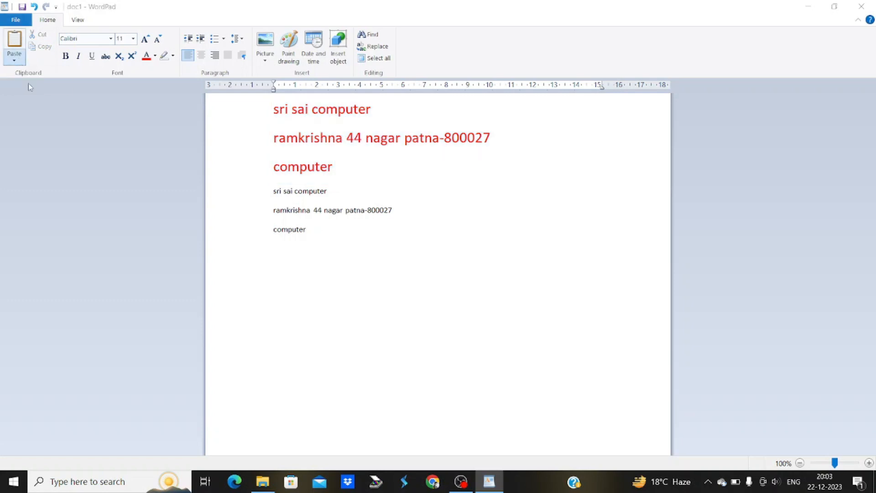
{"action": "left_click", "coordinate": [388, 230]}
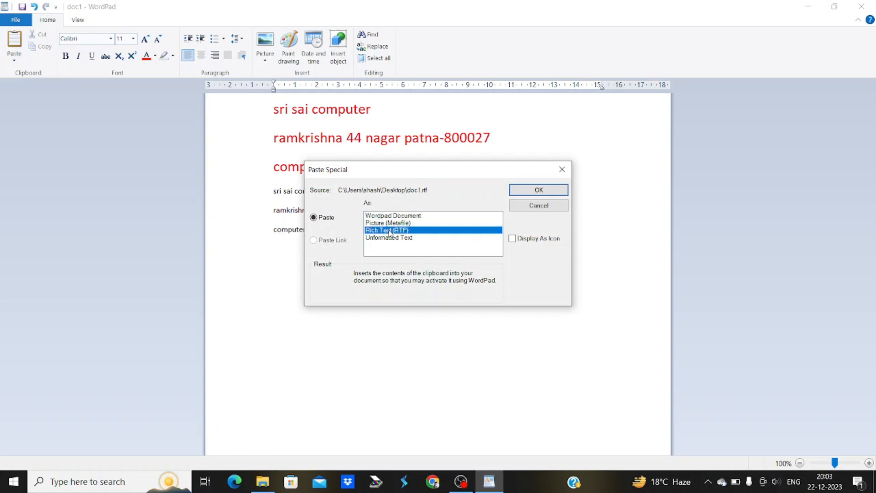
{"action": "left_click", "coordinate": [523, 191]}
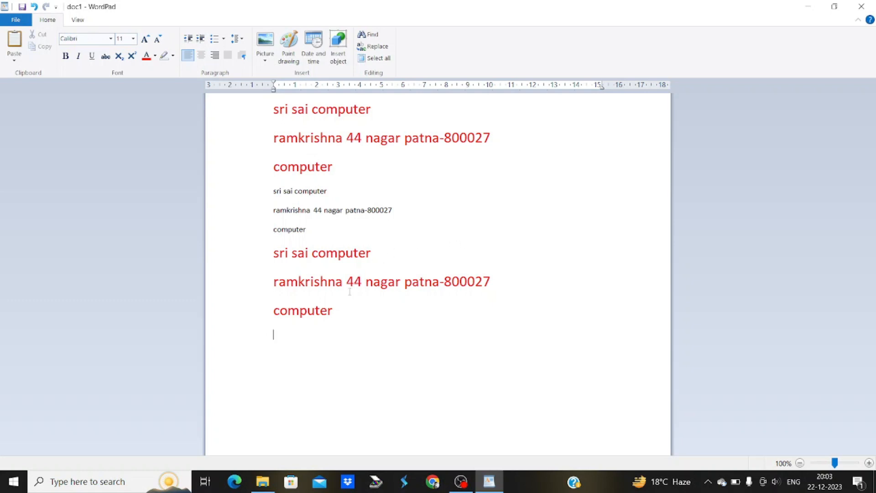
{"action": "key", "text": "ctrl+z"}
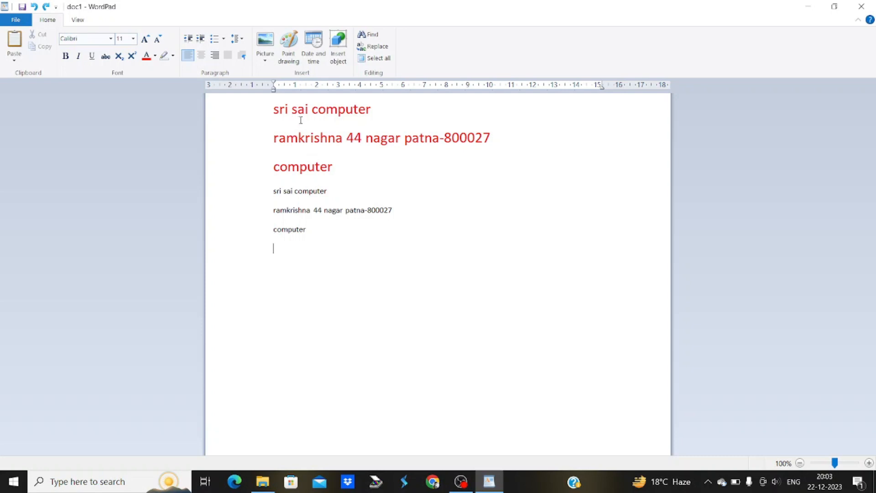
Paste the three lines as Unformatted Text and select the black lines below the red ones
{"action": "left_click", "coordinate": [12, 57]}
{"action": "left_click", "coordinate": [31, 86]}
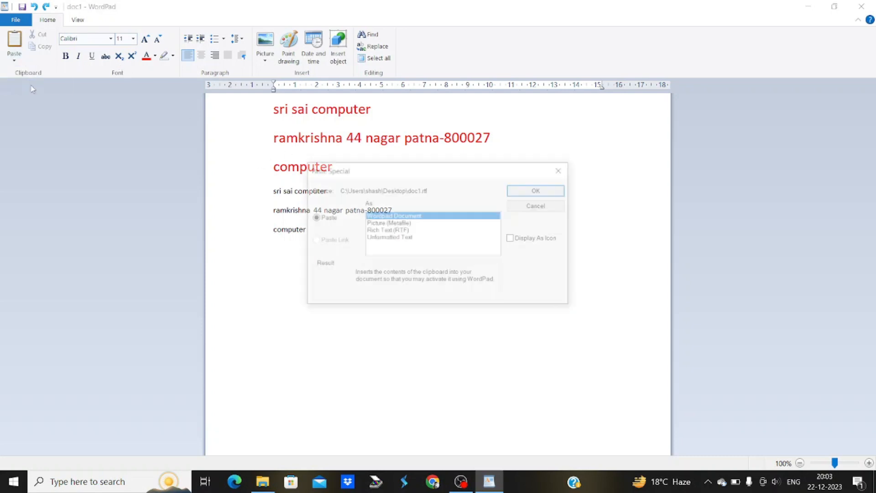
{"action": "left_click", "coordinate": [397, 238]}
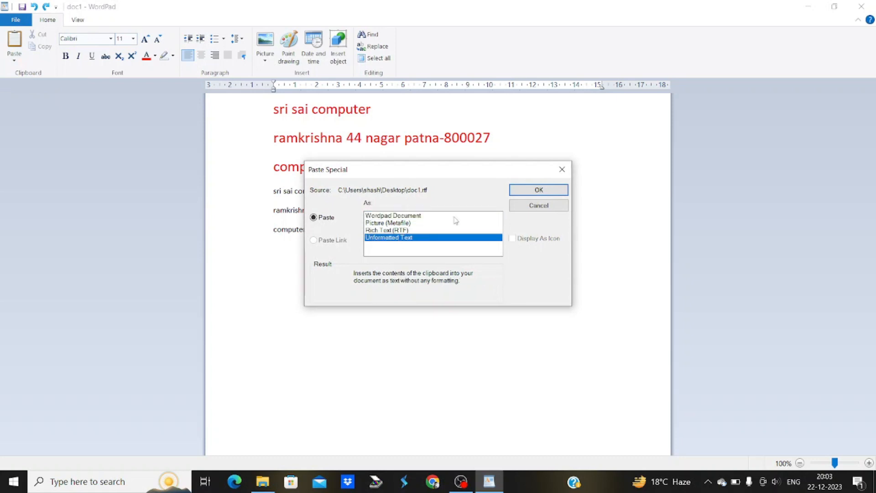
{"action": "left_click", "coordinate": [521, 191]}
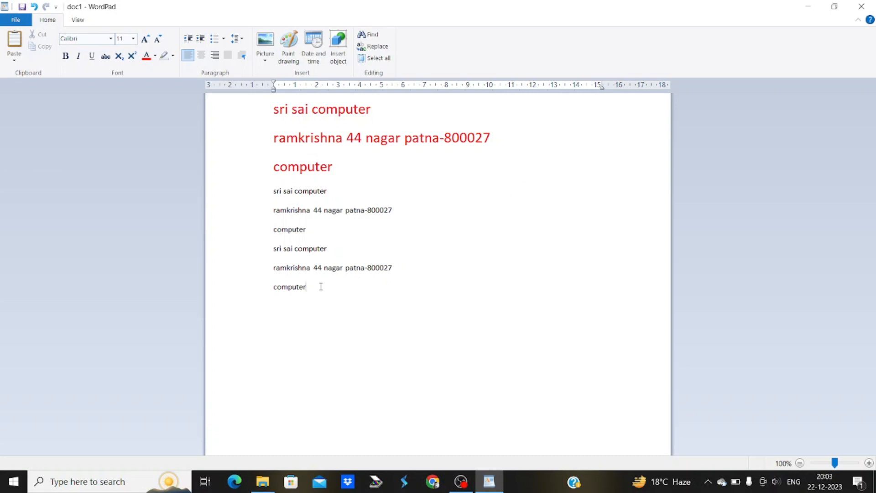
{"action": "left_click_drag", "start_coordinate": [321, 286], "coordinate": [258, 197]}
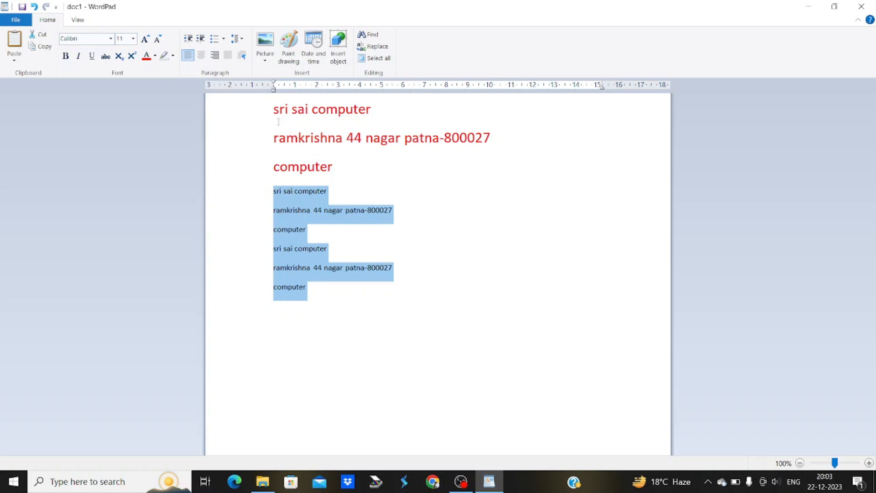
Set the black lines in Brush Script MT, trying sizes 48 and then 8 pt
{"action": "left_click", "coordinate": [110, 39]}
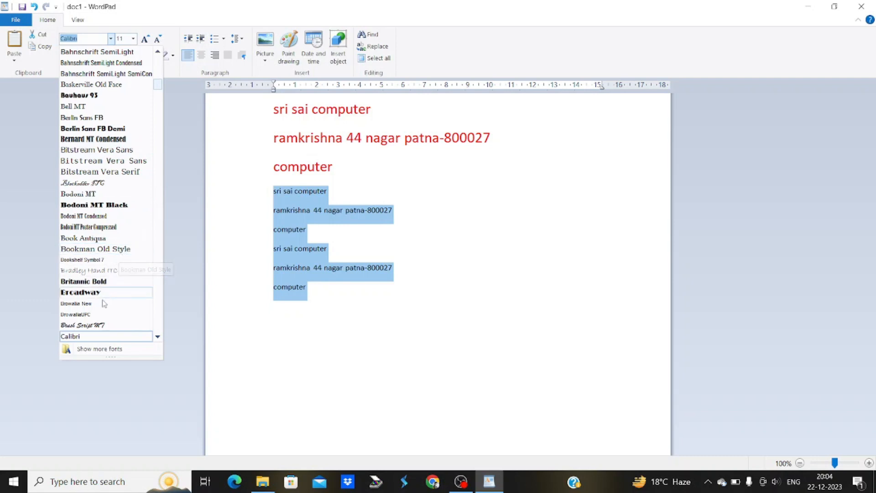
{"action": "left_click", "coordinate": [95, 326]}
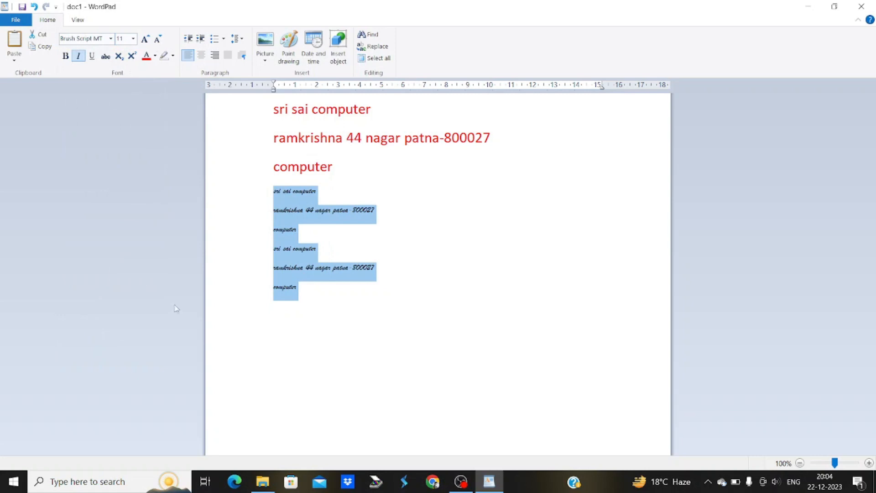
{"action": "left_click", "coordinate": [133, 40]}
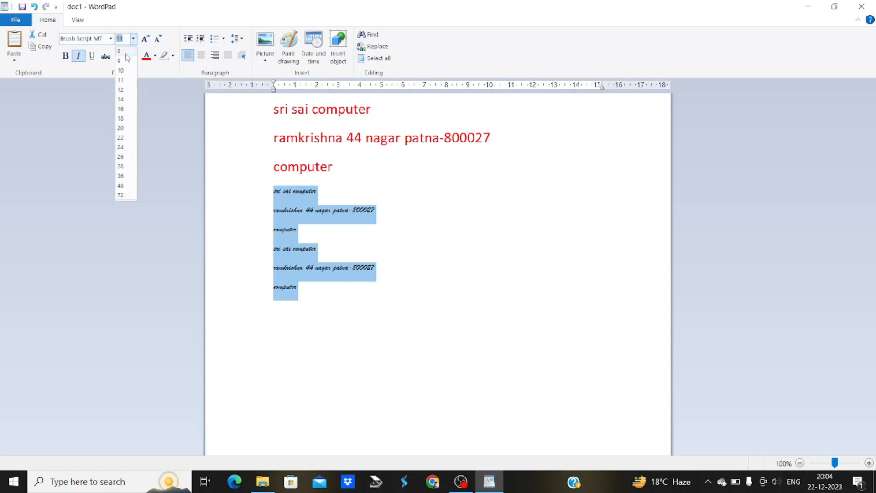
{"action": "left_click", "coordinate": [125, 186]}
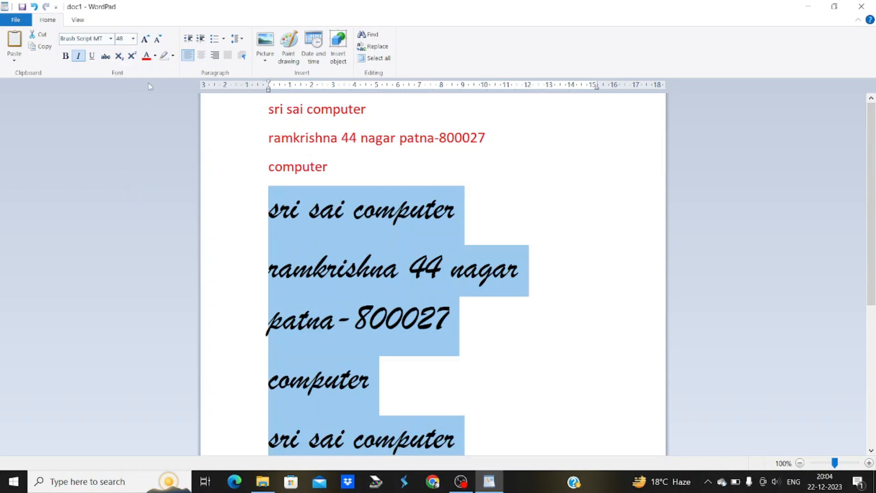
{"action": "left_click", "coordinate": [132, 39]}
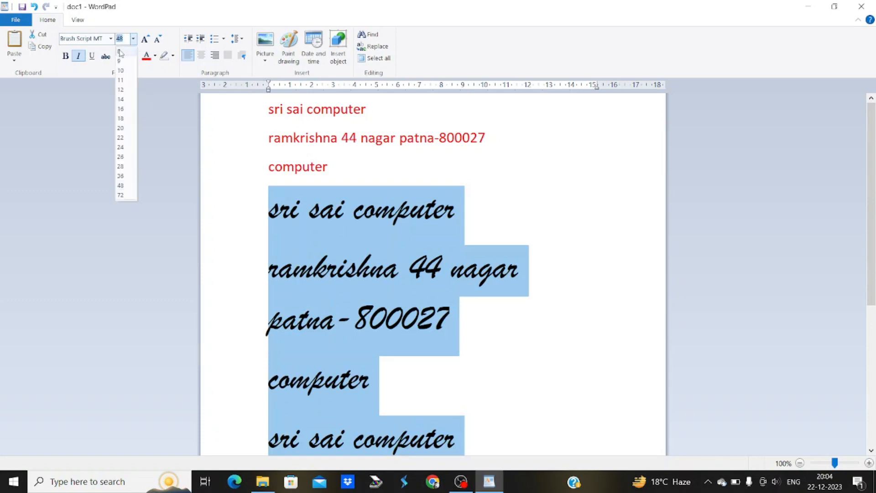
{"action": "left_click", "coordinate": [120, 51]}
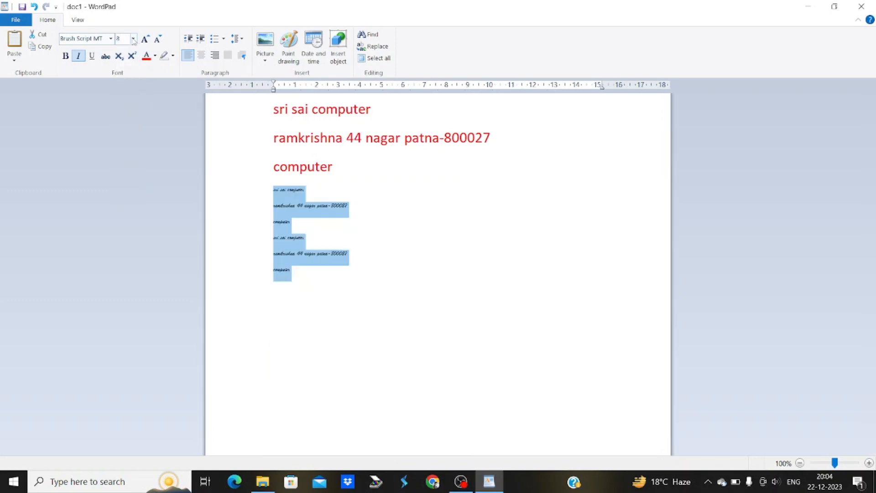
{"action": "left_click", "coordinate": [133, 39]}
{"action": "left_click", "coordinate": [133, 39]}
Grow the black lines to 36 pt, then shrink them back to 20 pt
{"action": "left_click", "coordinate": [144, 40]}
{"action": "left_click", "coordinate": [145, 40]}
{"action": "left_click", "coordinate": [145, 40]}
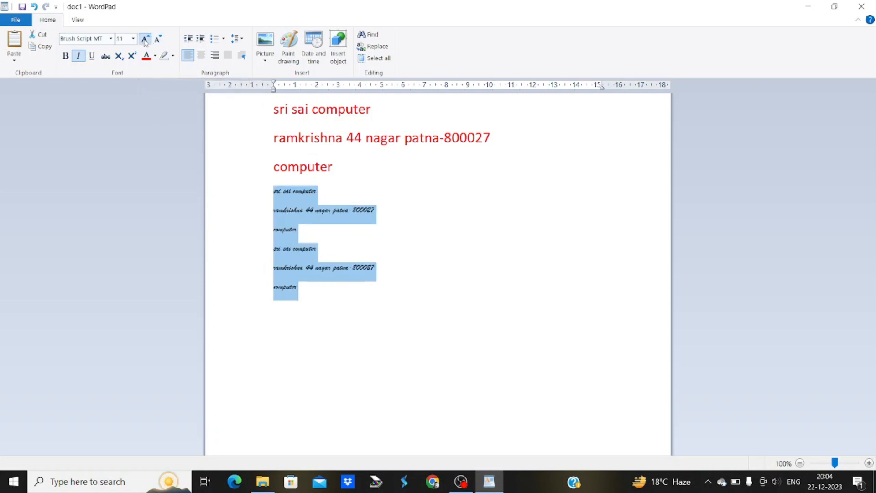
{"action": "left_click", "coordinate": [144, 41]}
{"action": "left_click", "coordinate": [145, 40]}
{"action": "left_click", "coordinate": [145, 40]}
{"action": "left_click", "coordinate": [145, 40]}
{"action": "left_click", "coordinate": [145, 40]}
{"action": "left_click", "coordinate": [144, 40]}
{"action": "left_click", "coordinate": [145, 40]}
{"action": "left_click", "coordinate": [145, 40]}
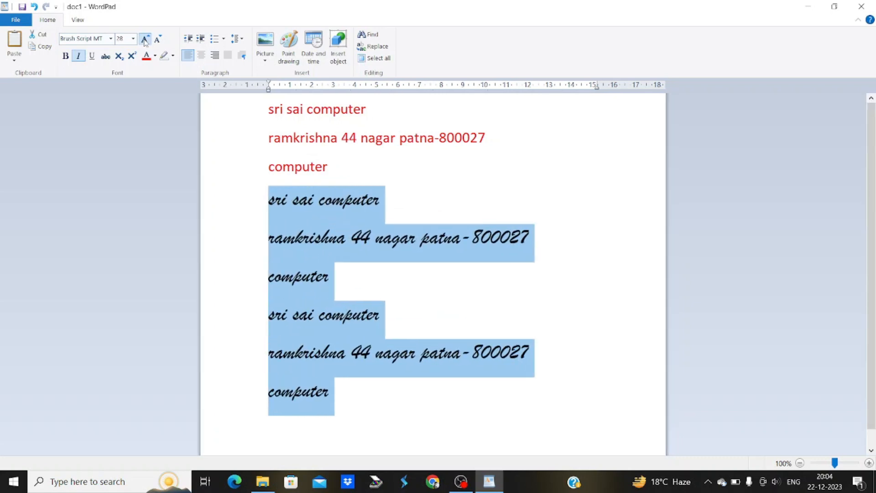
{"action": "left_click", "coordinate": [145, 40]}
{"action": "left_click", "coordinate": [145, 40]}
{"action": "left_click", "coordinate": [158, 40]}
{"action": "left_click", "coordinate": [158, 40]}
{"action": "left_click", "coordinate": [158, 40]}
{"action": "left_click", "coordinate": [158, 40]}
{"action": "left_click", "coordinate": [158, 40]}
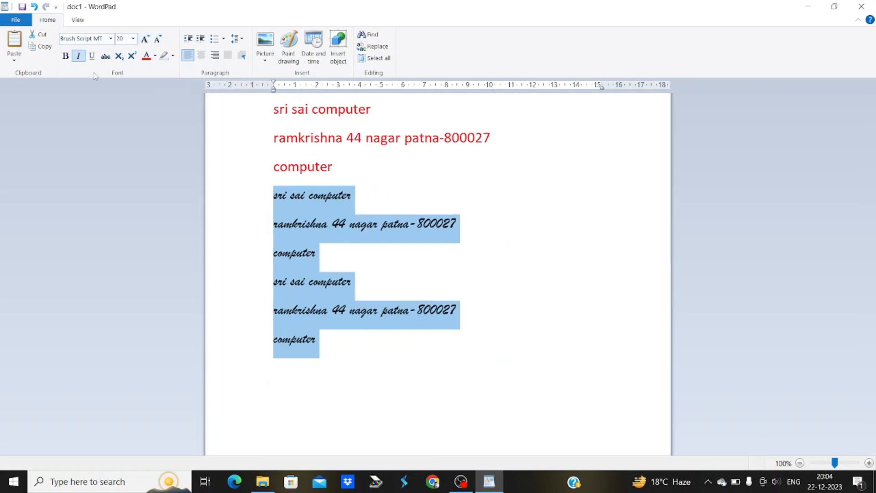
Toggle bold on and off, then switch the black lines to Berlin Sans FB
{"action": "left_click", "coordinate": [65, 59]}
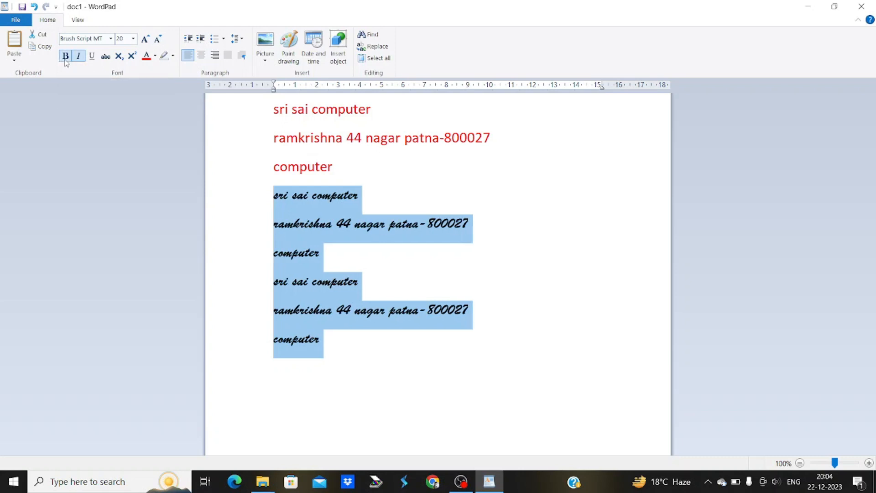
{"action": "left_click", "coordinate": [66, 62]}
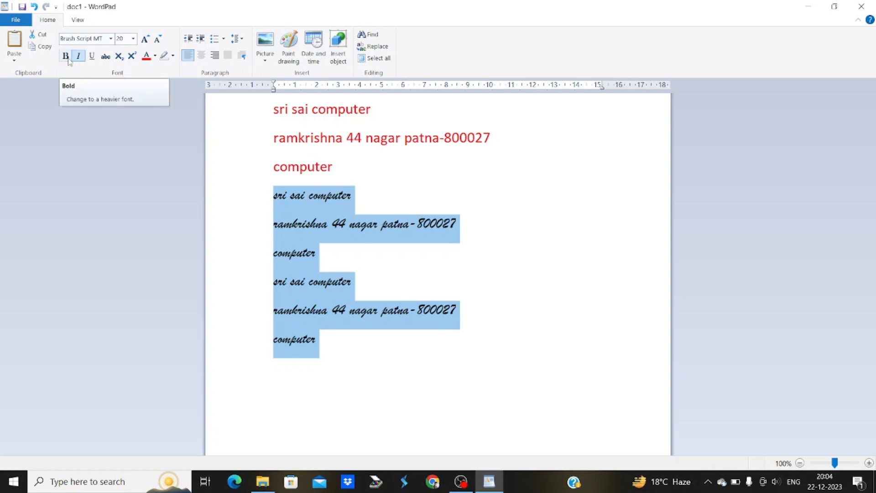
{"action": "left_click", "coordinate": [69, 61]}
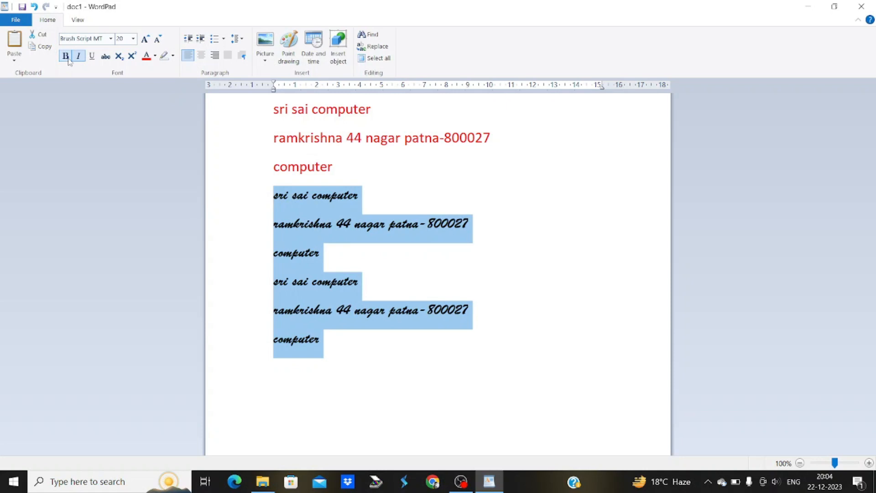
{"action": "left_click", "coordinate": [69, 62]}
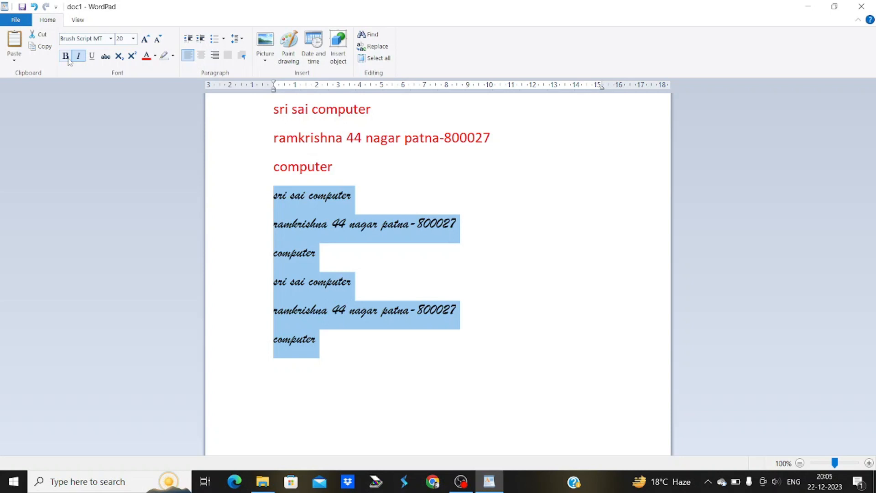
{"action": "left_click", "coordinate": [68, 59]}
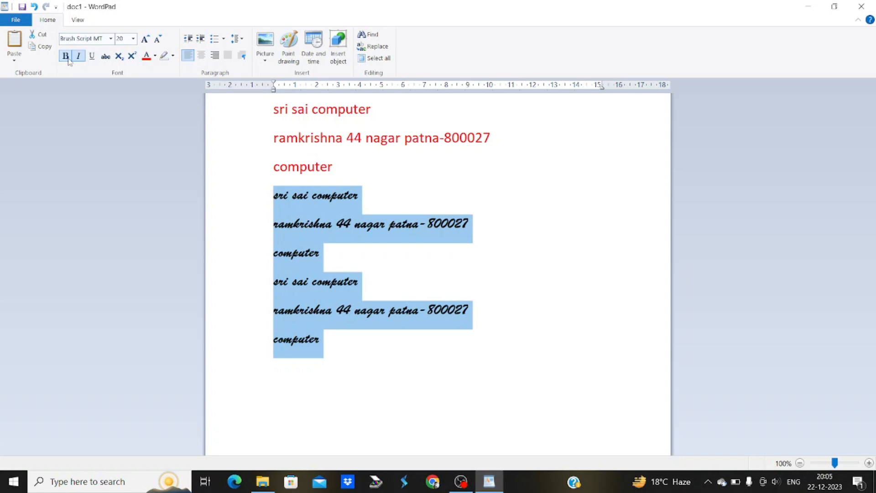
{"action": "left_click", "coordinate": [68, 59]}
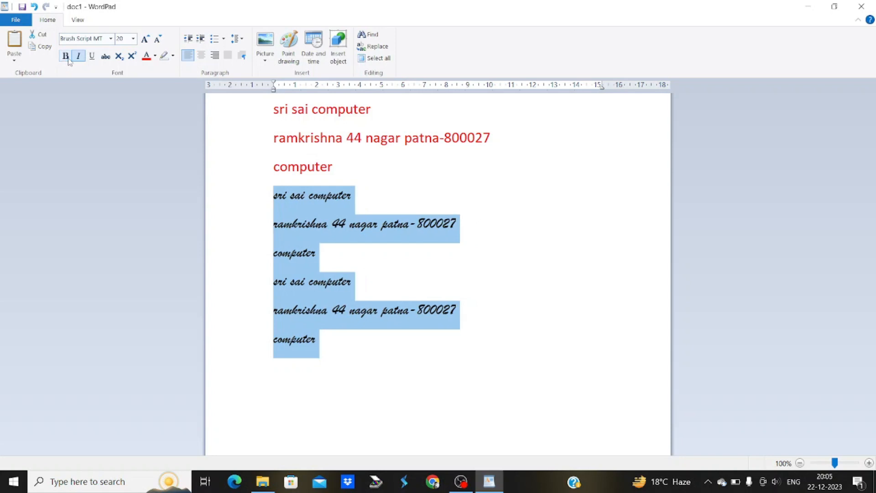
{"action": "left_click", "coordinate": [110, 40]}
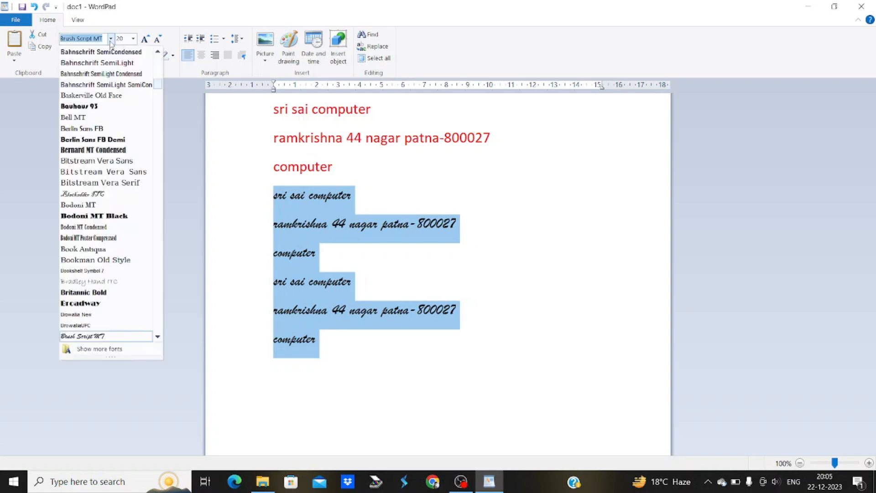
{"action": "left_click", "coordinate": [79, 129]}
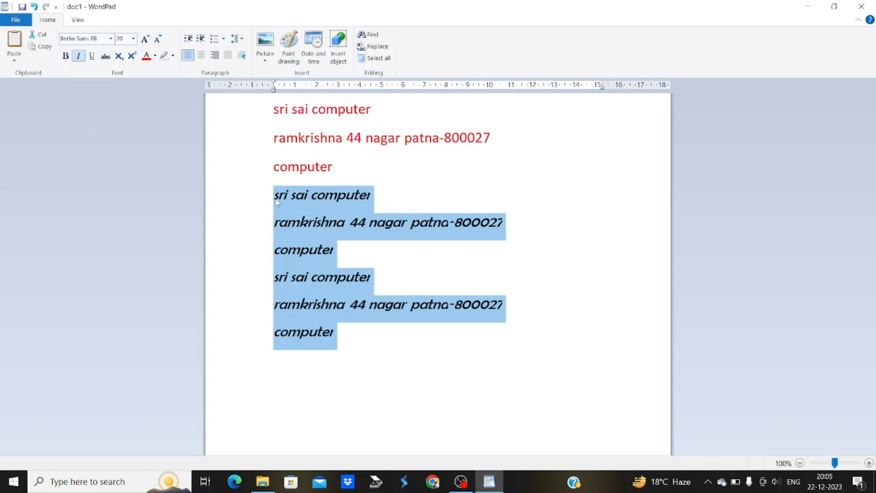
Try italic, underline and strikethrough on the black lines, leaving all three off
{"action": "left_click", "coordinate": [78, 56]}
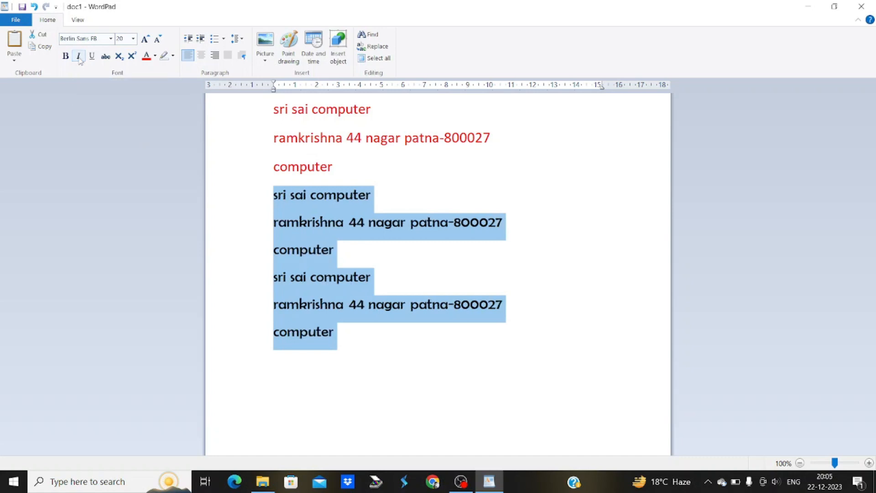
{"action": "left_click", "coordinate": [78, 56]}
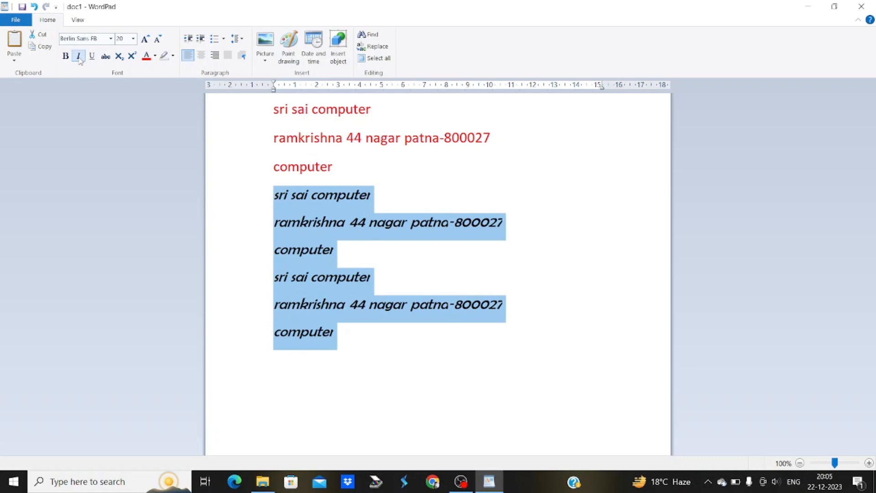
{"action": "left_click", "coordinate": [79, 56]}
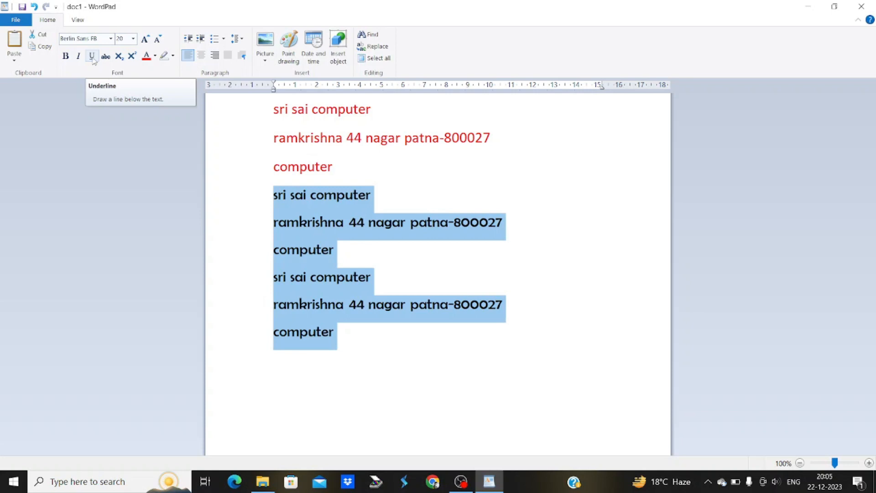
{"action": "left_click", "coordinate": [93, 56]}
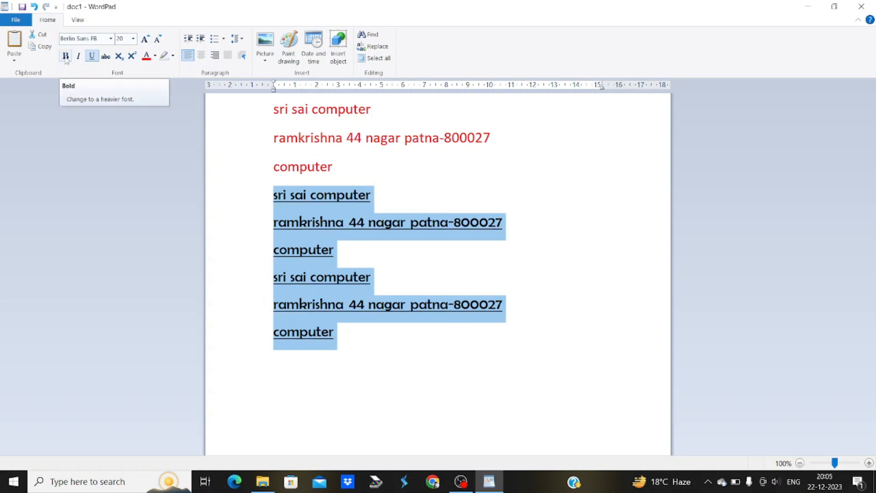
{"action": "left_click", "coordinate": [91, 59]}
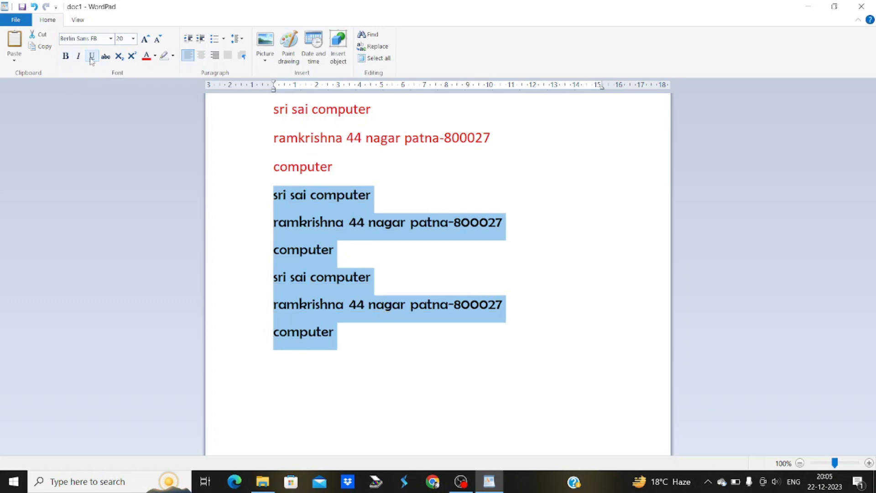
{"action": "left_click", "coordinate": [92, 58]}
{"action": "left_click", "coordinate": [92, 58]}
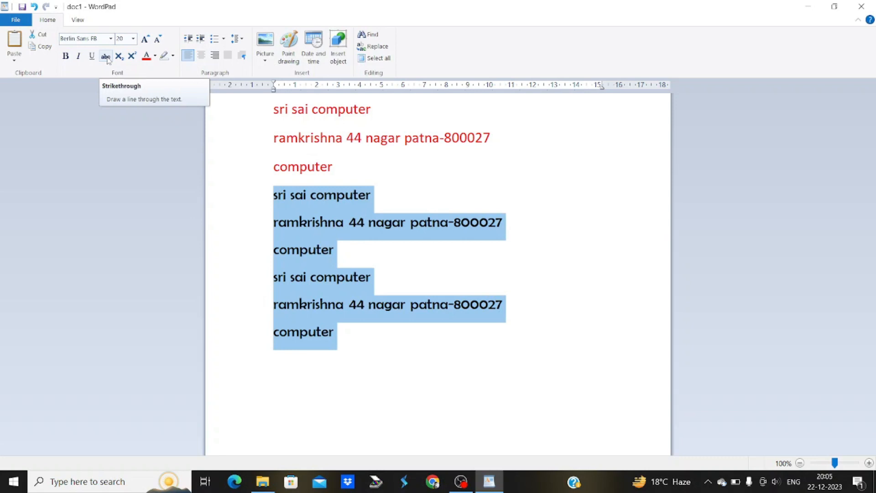
{"action": "left_click", "coordinate": [108, 59]}
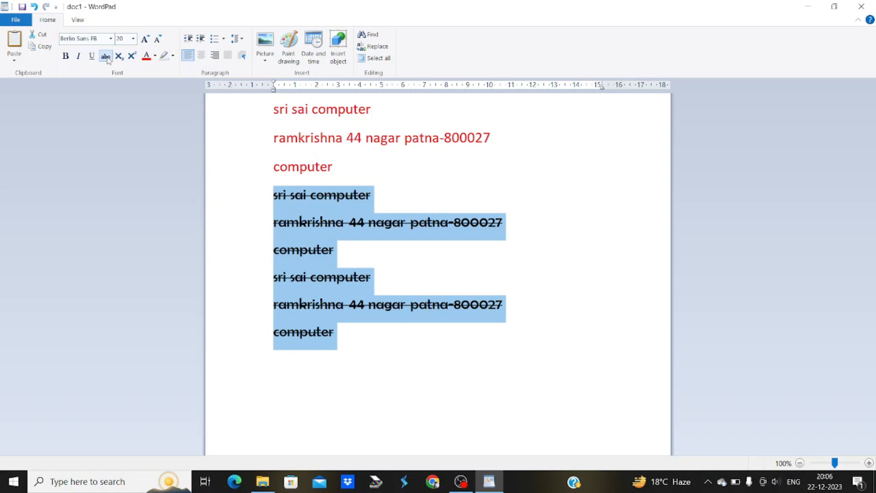
{"action": "left_click", "coordinate": [108, 59]}
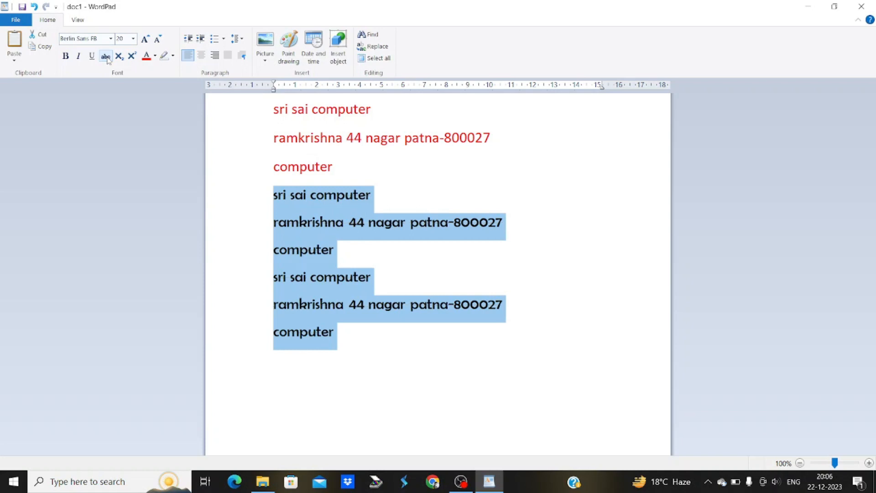
{"action": "left_click", "coordinate": [108, 59]}
{"action": "left_click", "coordinate": [108, 60]}
Select the last six black lines again
{"action": "left_click", "coordinate": [353, 336]}
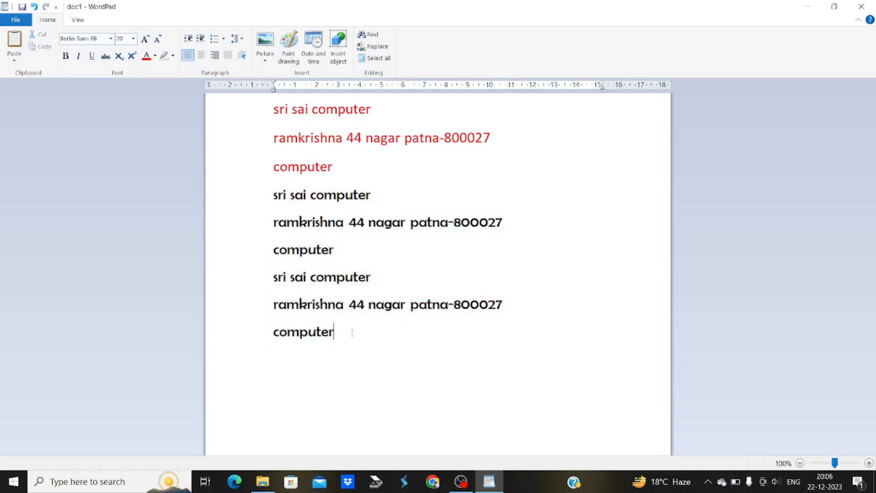
{"action": "left_click_drag", "start_coordinate": [337, 331], "coordinate": [211, 105]}
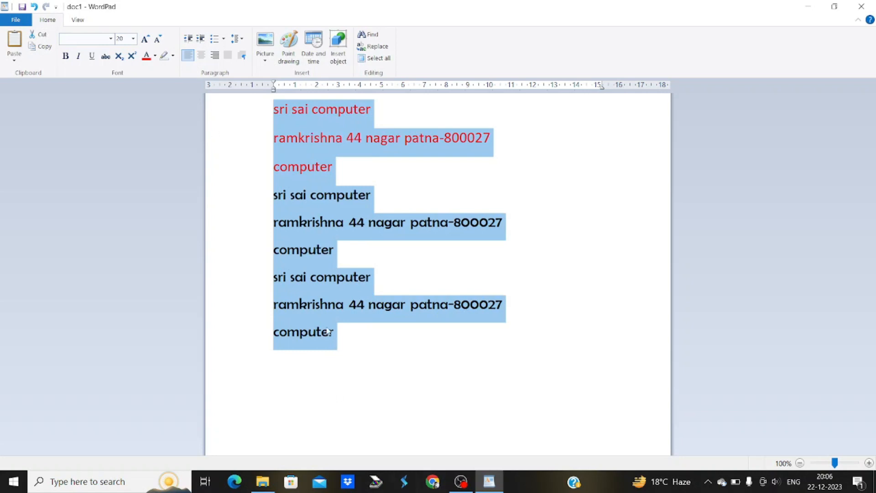
{"action": "left_click", "coordinate": [348, 332]}
{"action": "left_click_drag", "start_coordinate": [348, 333], "coordinate": [257, 210]}
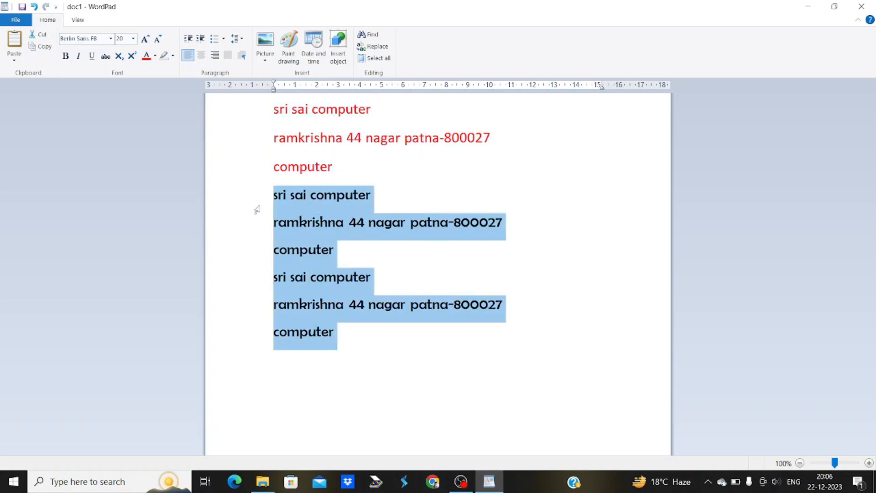
Replace the six black lines with the text H2O in capitals
{"action": "key", "text": "Delete"}
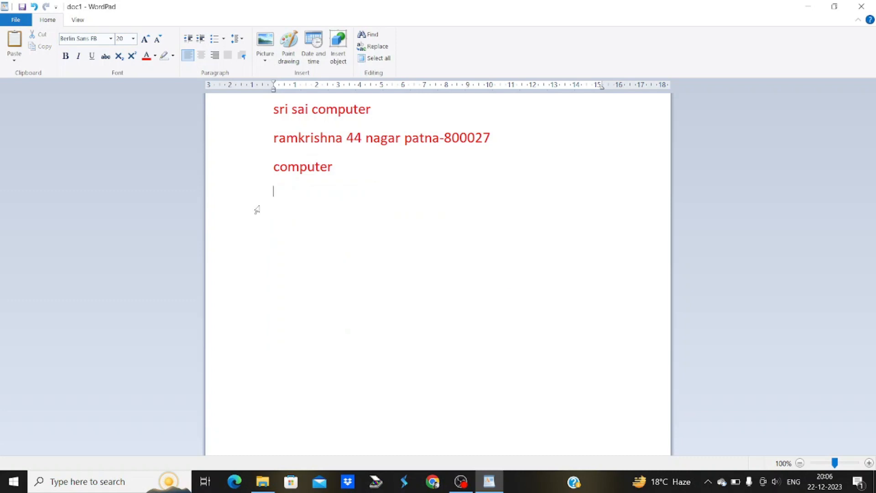
{"action": "type", "text": "h2o"}
{"action": "left_click_drag", "start_coordinate": [298, 192], "coordinate": [272, 192]}
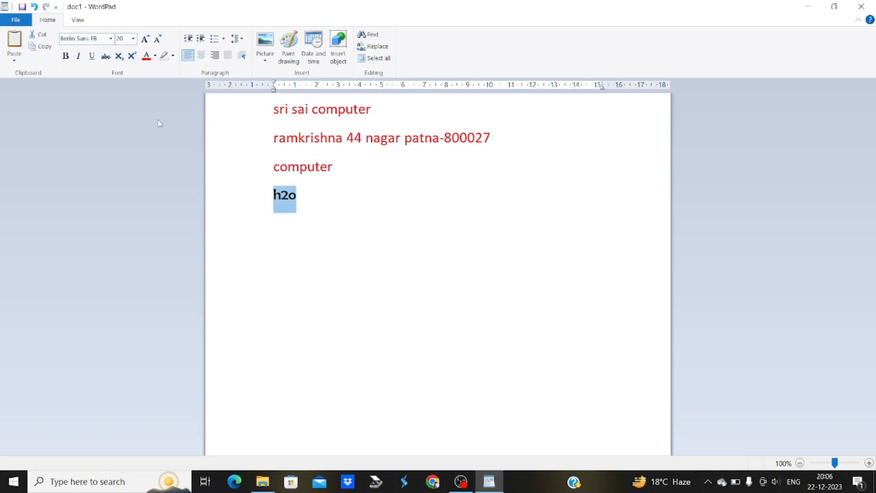
{"action": "key", "text": "Delete"}
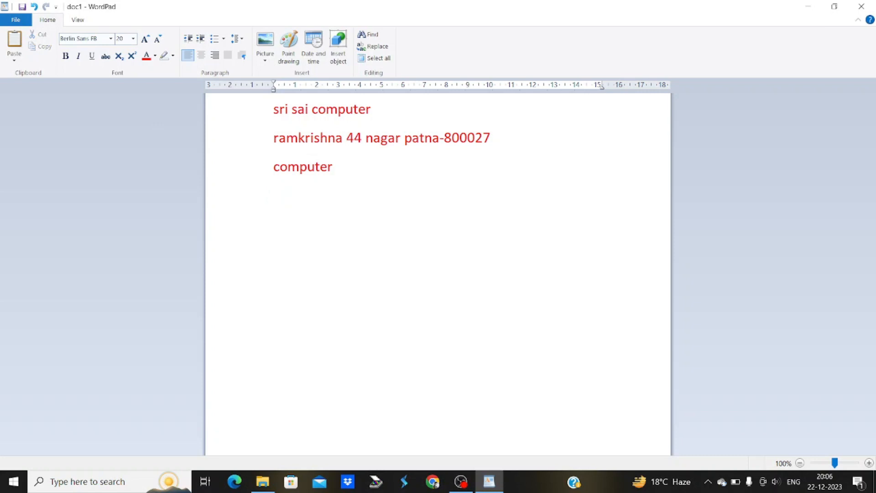
{"action": "type", "text": "H2O"}
Grow the H2O text to size 80 and select its 2
{"action": "double_click", "coordinate": [280, 202]}
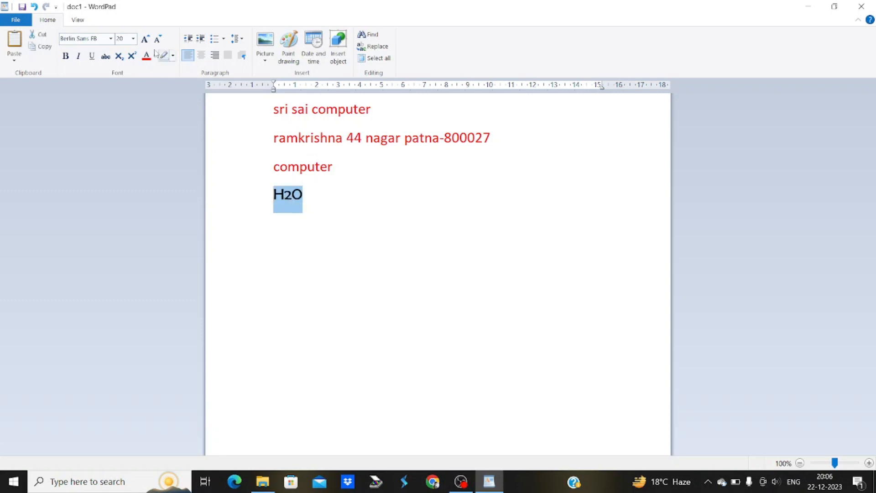
{"action": "left_click", "coordinate": [146, 39]}
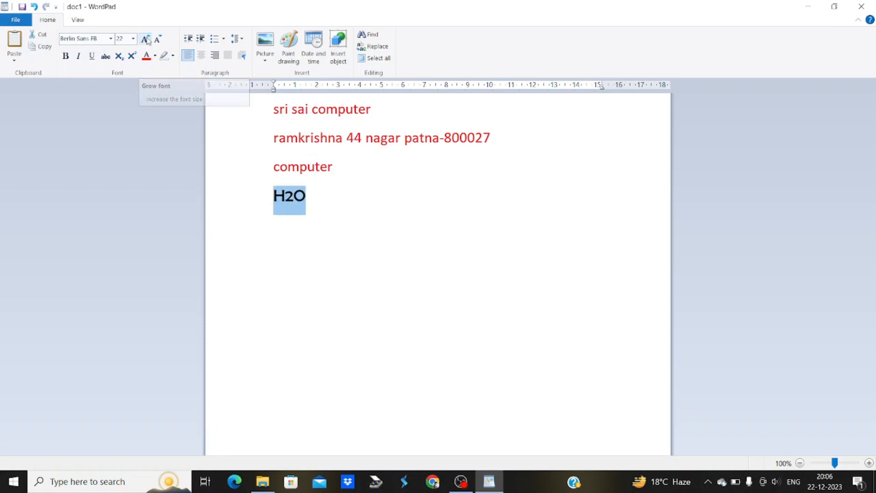
{"action": "left_click", "coordinate": [146, 39]}
{"action": "left_click", "coordinate": [146, 39]}
{"action": "left_click", "coordinate": [146, 39]}
{"action": "left_click", "coordinate": [146, 39]}
{"action": "left_click", "coordinate": [147, 39]}
{"action": "left_click", "coordinate": [146, 40]}
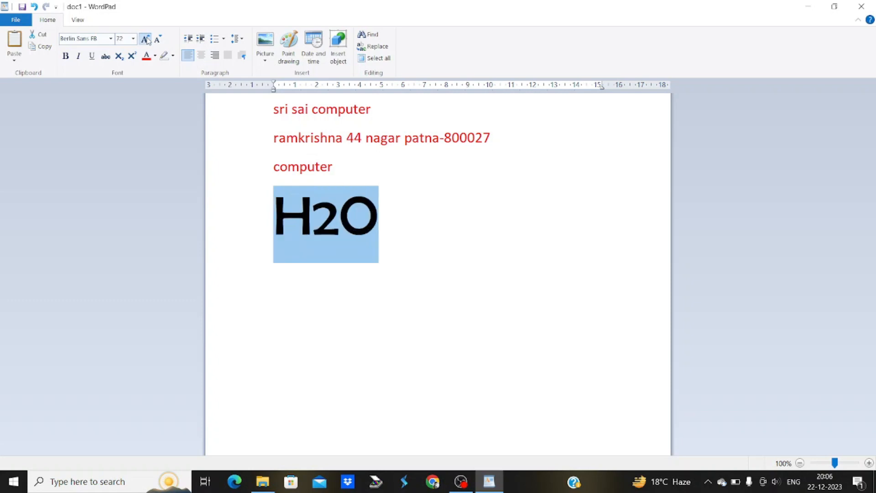
{"action": "left_click", "coordinate": [146, 39]}
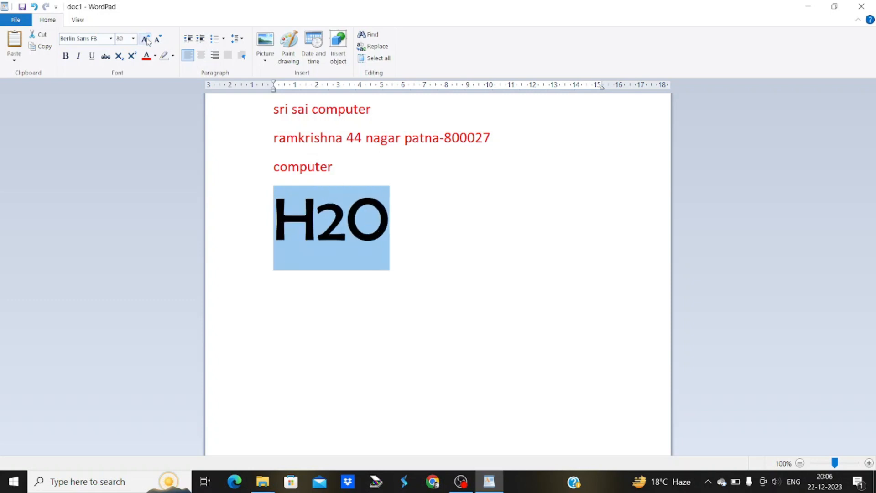
{"action": "left_click", "coordinate": [335, 225]}
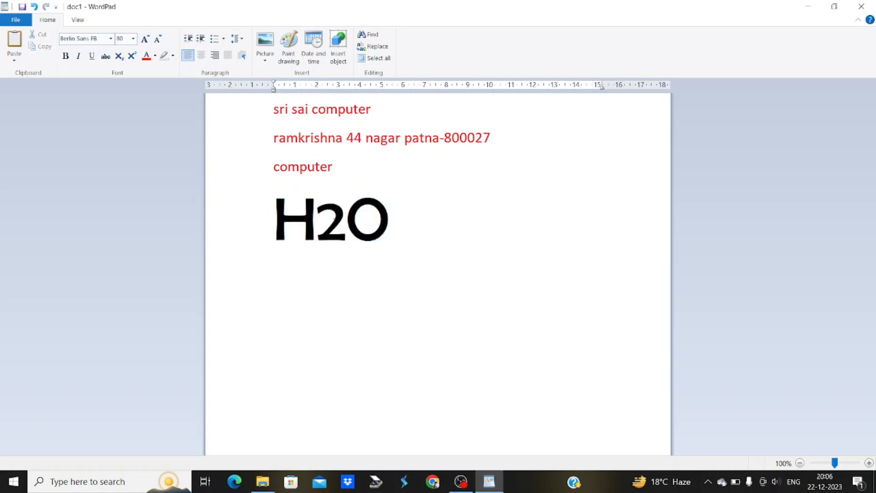
{"action": "left_click_drag", "start_coordinate": [338, 226], "coordinate": [328, 227]}
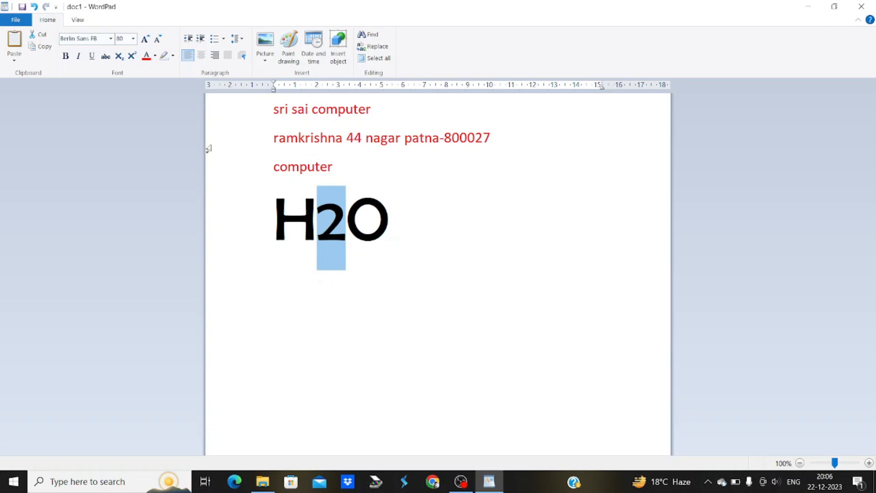
Try subscript and superscript on the 2 and on the whole H2O, ending with plain text
{"action": "left_click", "coordinate": [121, 60]}
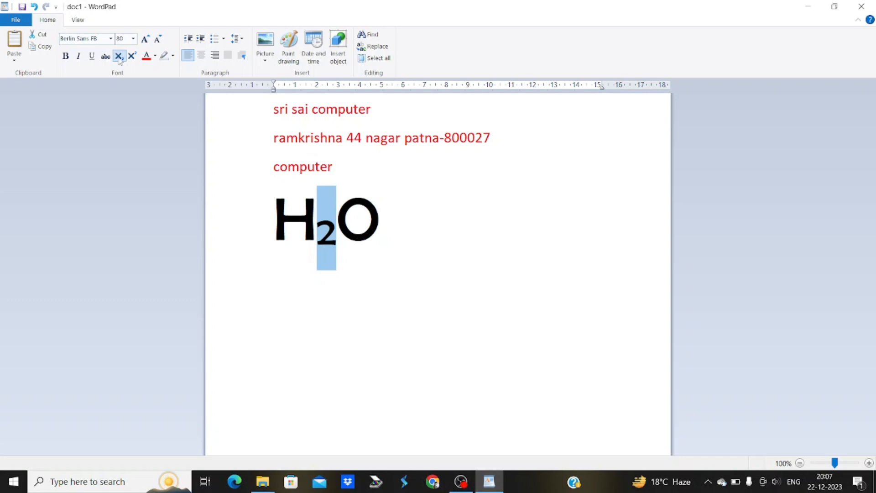
{"action": "left_click", "coordinate": [132, 57]}
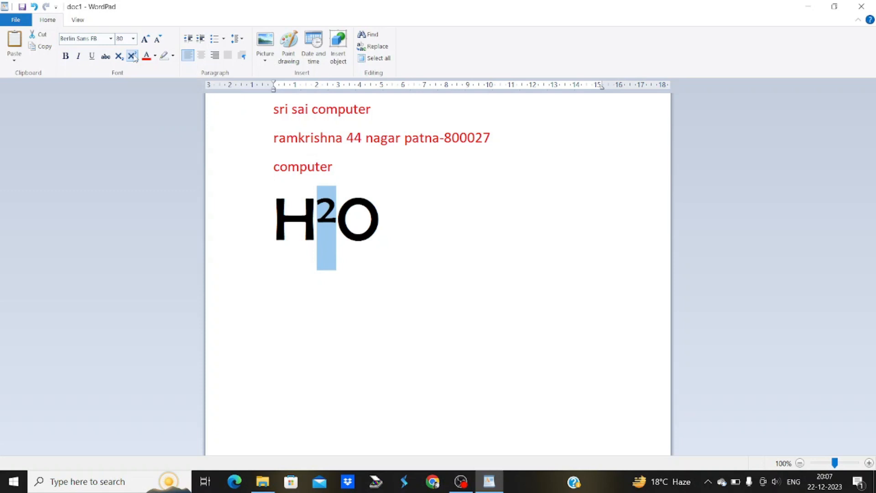
{"action": "left_click", "coordinate": [133, 56]}
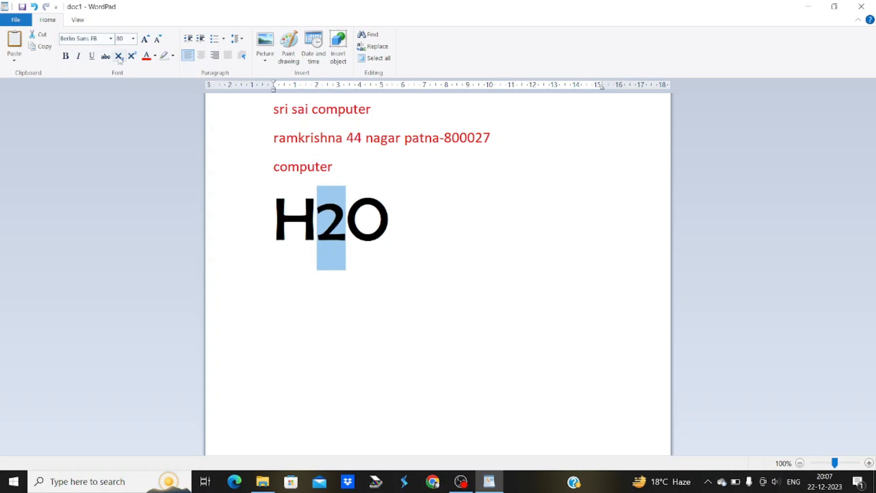
{"action": "left_click", "coordinate": [118, 56]}
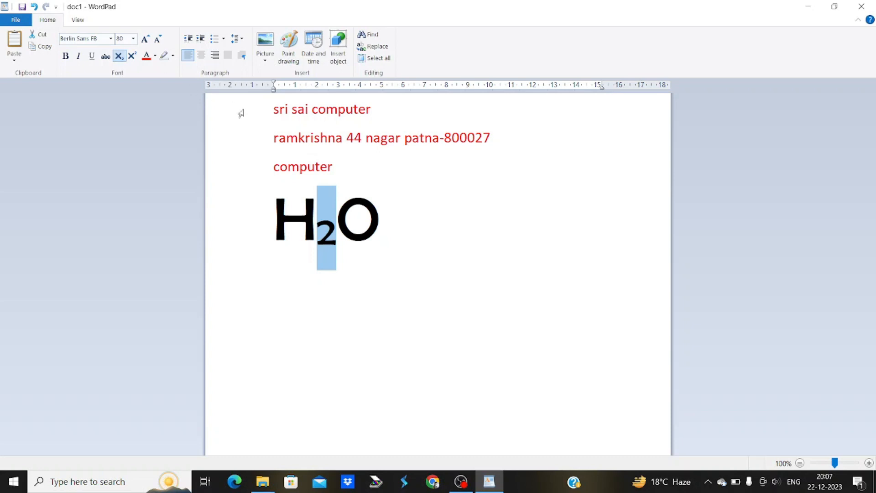
{"action": "left_click", "coordinate": [390, 221]}
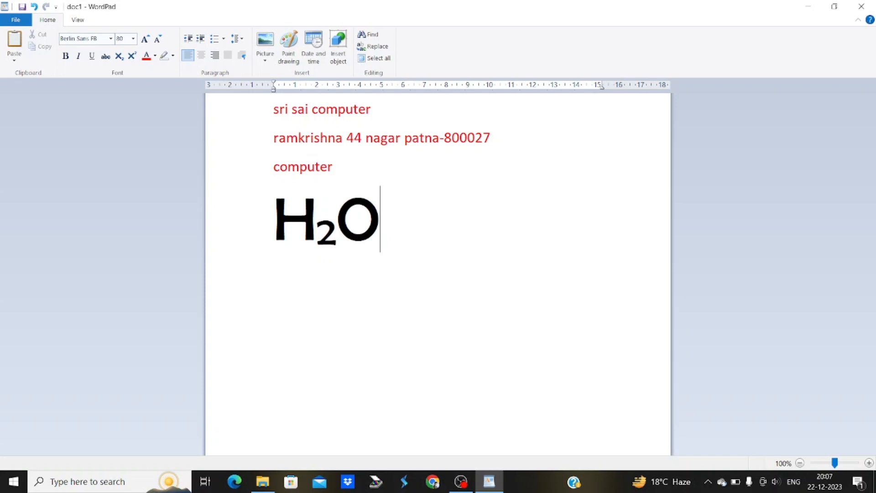
{"action": "double_click", "coordinate": [315, 231]}
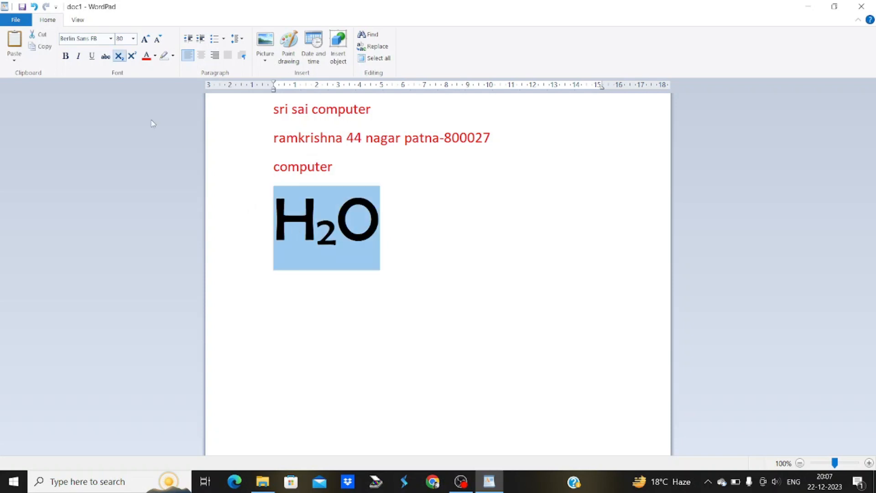
{"action": "left_click", "coordinate": [121, 58]}
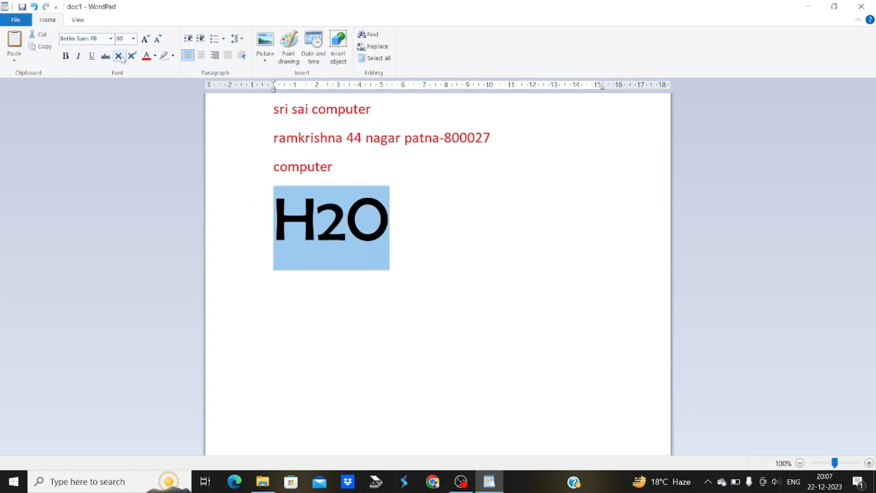
{"action": "left_click", "coordinate": [121, 57]}
{"action": "left_click", "coordinate": [122, 57]}
Make just the 2 subscript so it reads H₂O, then select the whole H₂O
{"action": "left_click", "coordinate": [356, 239]}
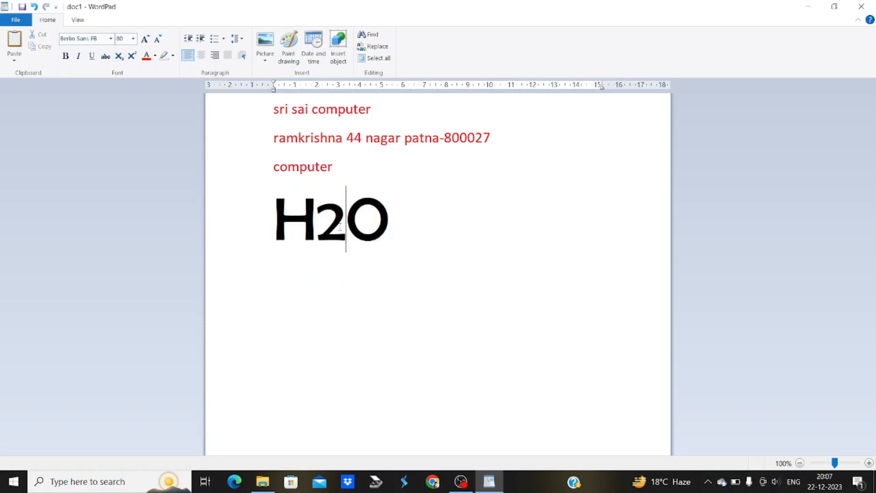
{"action": "left_click_drag", "start_coordinate": [340, 227], "coordinate": [329, 223]}
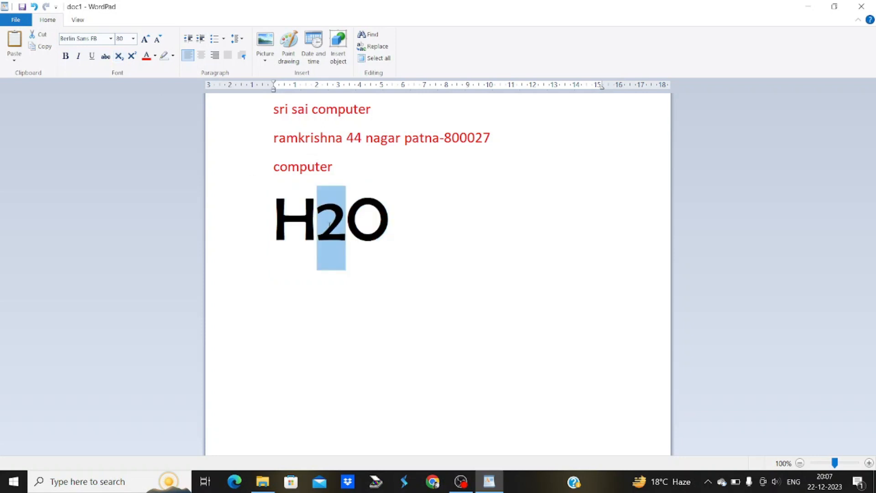
{"action": "left_click", "coordinate": [119, 57]}
{"action": "left_click", "coordinate": [118, 56]}
{"action": "left_click", "coordinate": [429, 218]}
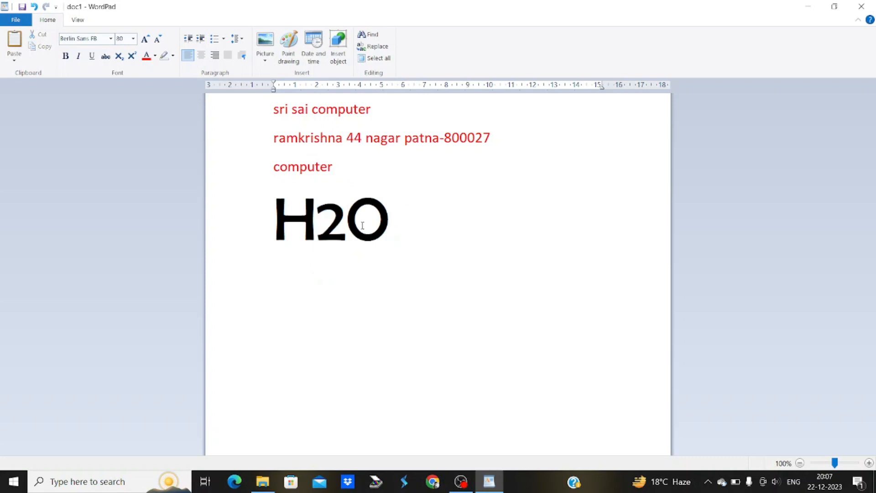
{"action": "left_click_drag", "start_coordinate": [345, 223], "coordinate": [321, 227]}
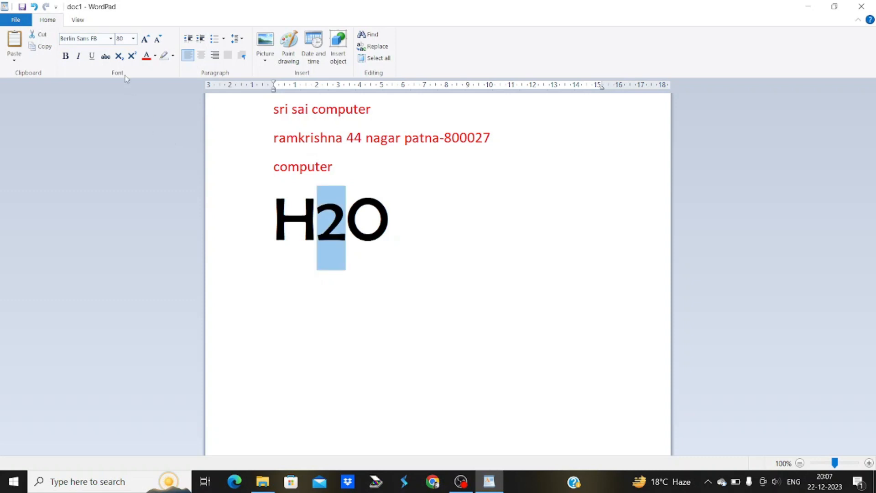
{"action": "left_click", "coordinate": [118, 56]}
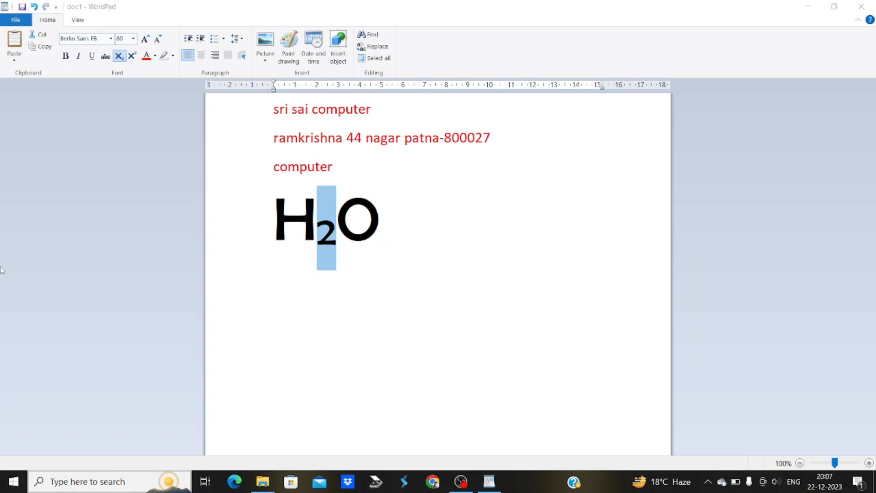
{"action": "left_click", "coordinate": [237, 219]}
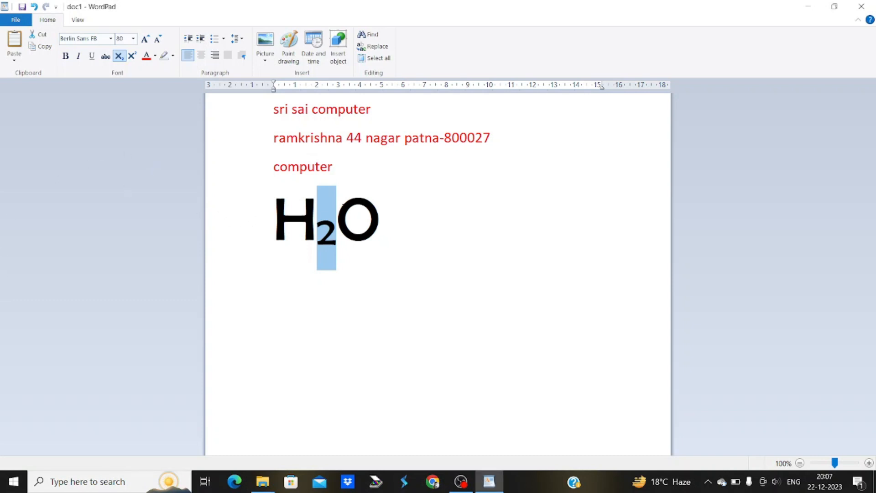
{"action": "left_click", "coordinate": [349, 209]}
{"action": "left_click_drag", "start_coordinate": [390, 208], "coordinate": [251, 221]}
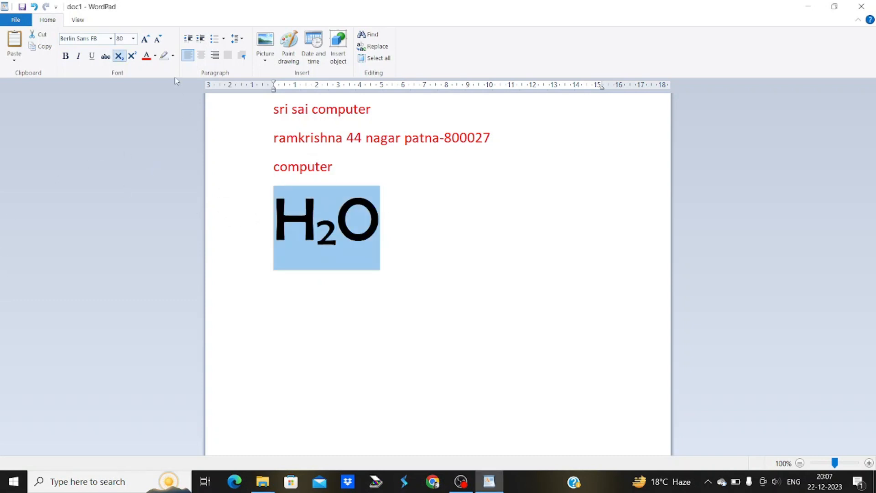
Colour the H₂O text yellow, then change it to green
{"action": "left_click", "coordinate": [155, 56]}
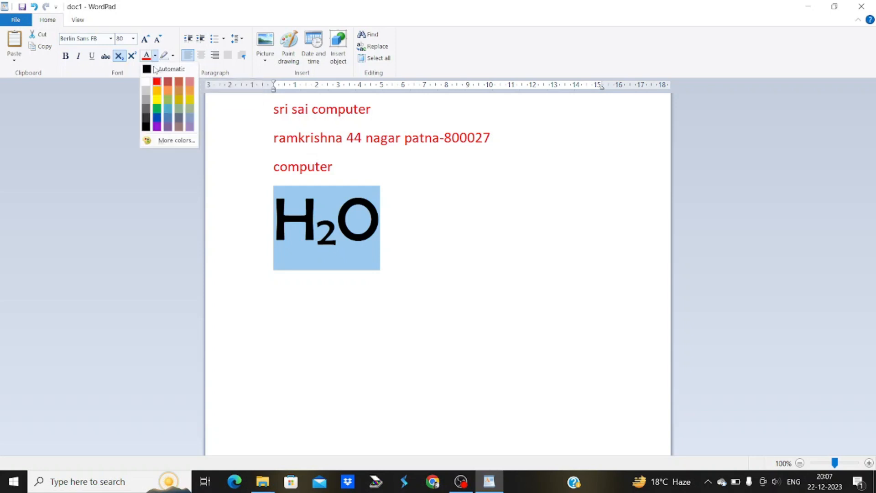
{"action": "left_click", "coordinate": [159, 99]}
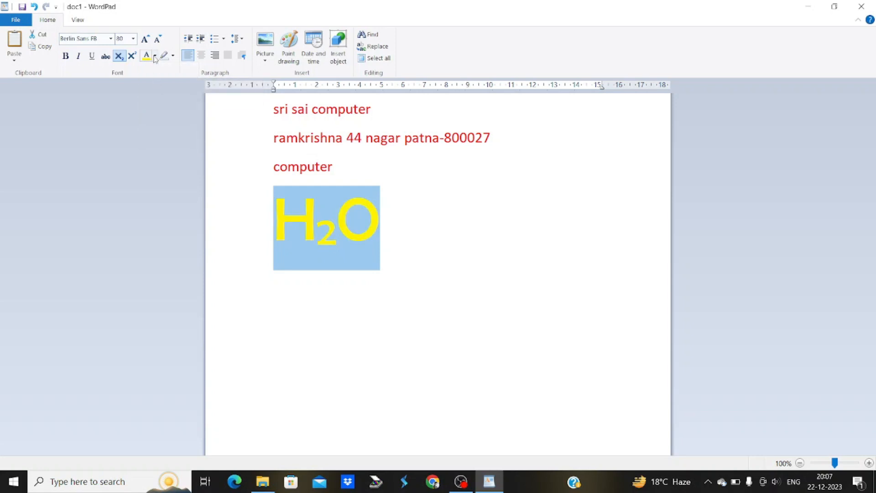
{"action": "left_click", "coordinate": [154, 57]}
{"action": "left_click", "coordinate": [159, 110]}
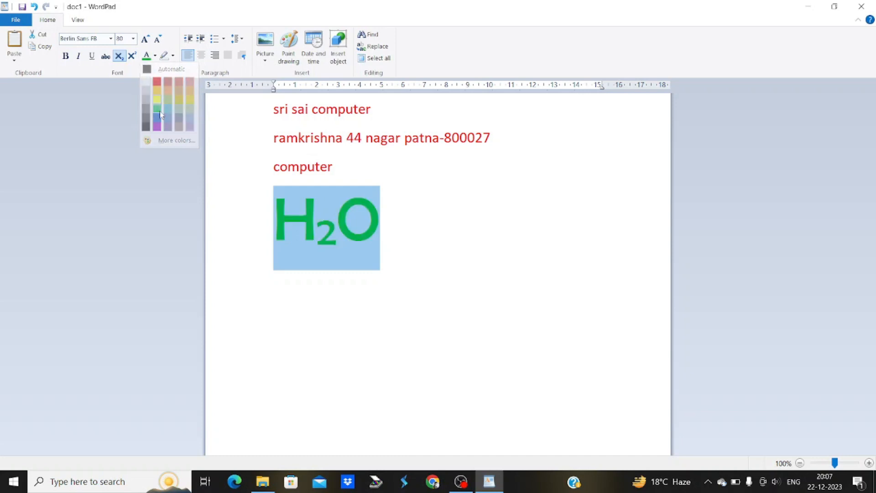
{"action": "left_click", "coordinate": [387, 213]}
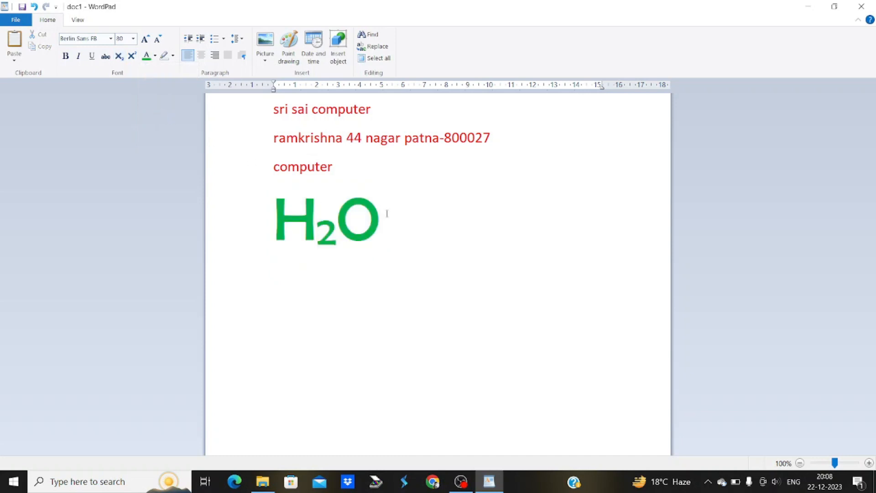
Give the H₂O text a red highlight background
{"action": "double_click", "coordinate": [365, 213]}
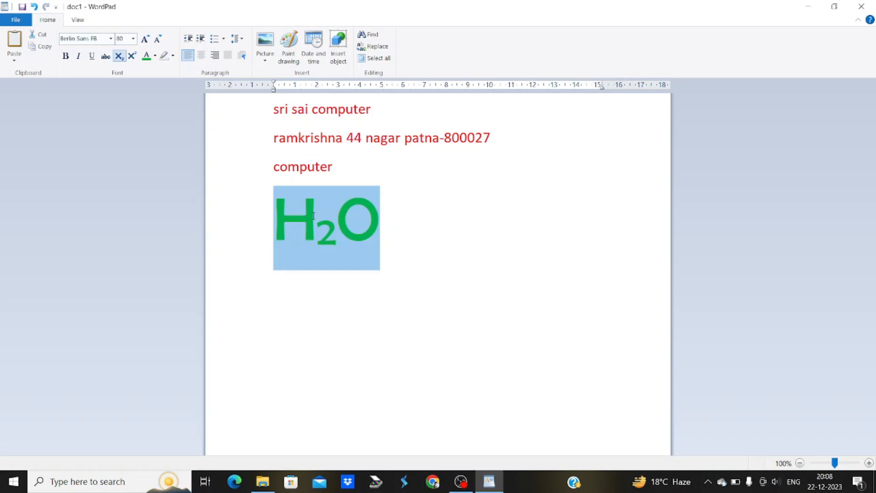
{"action": "left_click", "coordinate": [173, 57]}
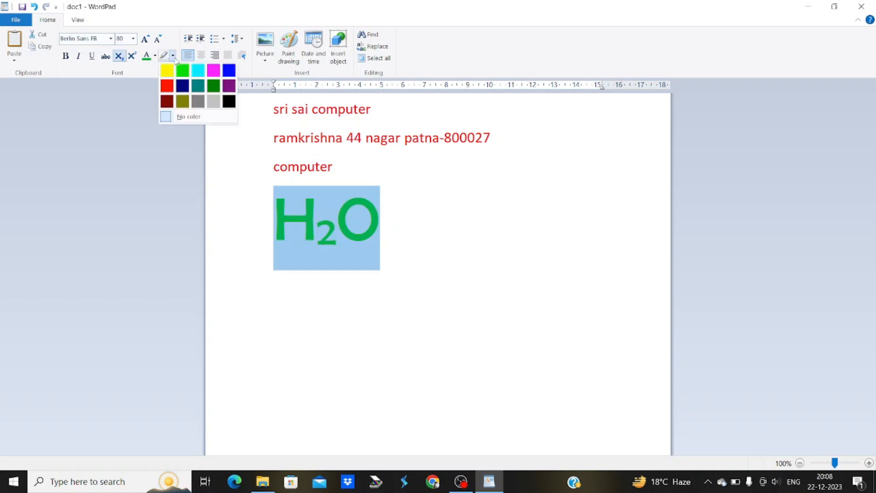
{"action": "left_click", "coordinate": [171, 87]}
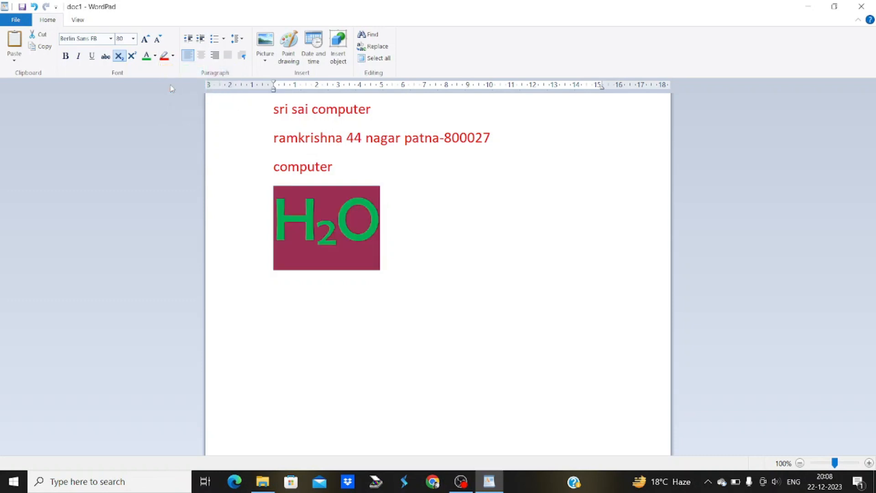
{"action": "left_click", "coordinate": [347, 207]}
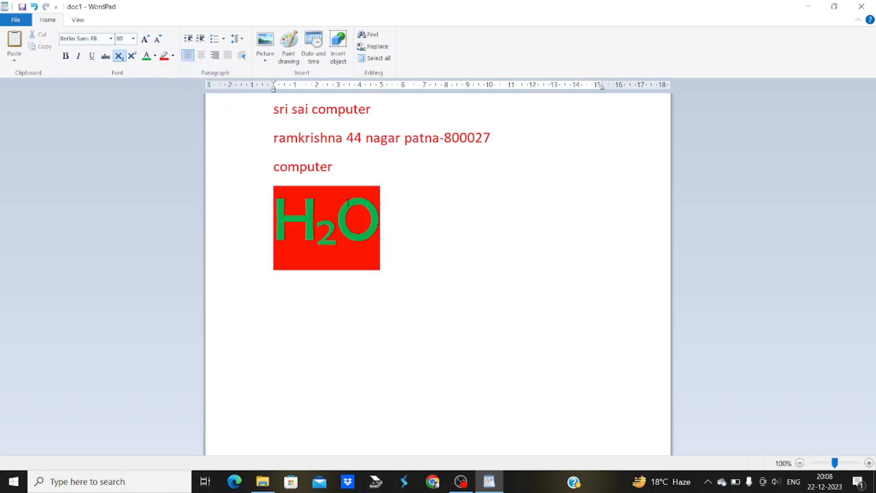
Change the H₂O lettering back to yellow and select it with the three red lines above
{"action": "double_click", "coordinate": [374, 211]}
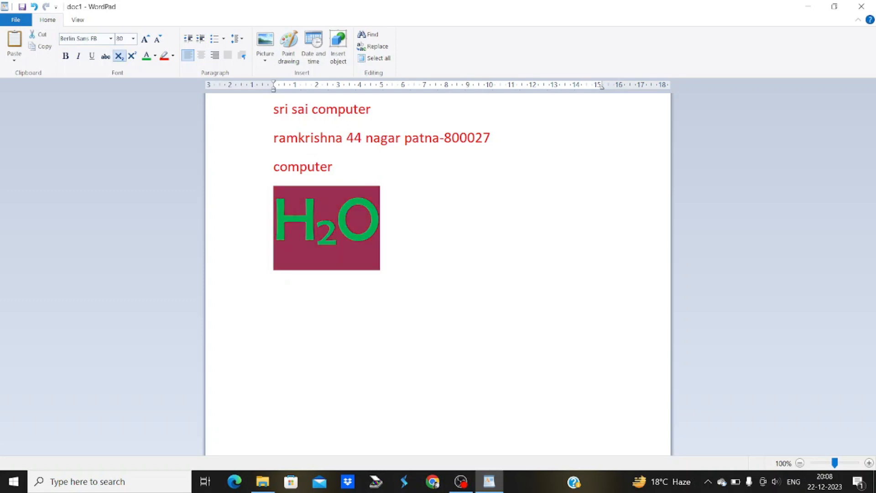
{"action": "left_click", "coordinate": [155, 56]}
{"action": "left_click", "coordinate": [157, 99]}
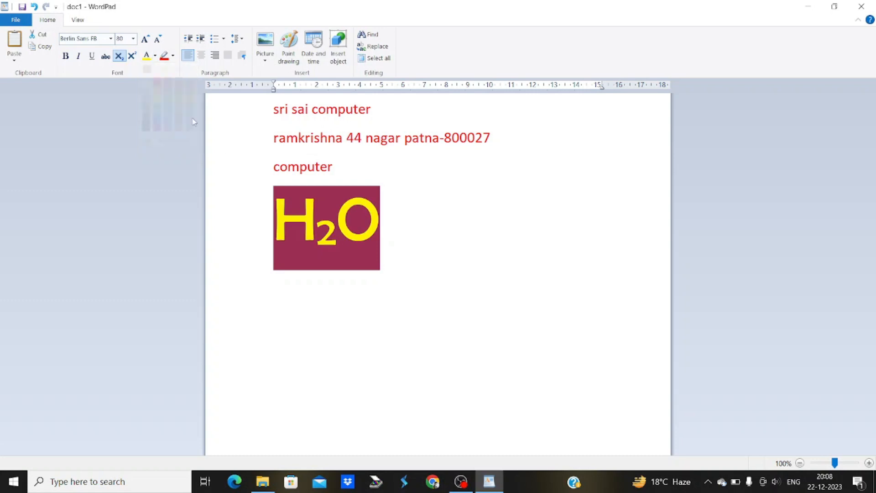
{"action": "left_click", "coordinate": [334, 227]}
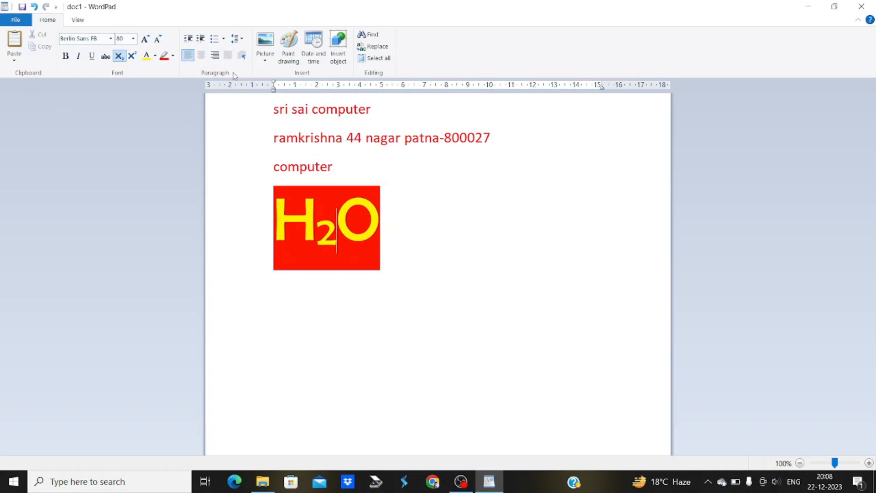
{"action": "left_click", "coordinate": [405, 207]}
{"action": "left_click_drag", "start_coordinate": [405, 207], "coordinate": [275, 120]}
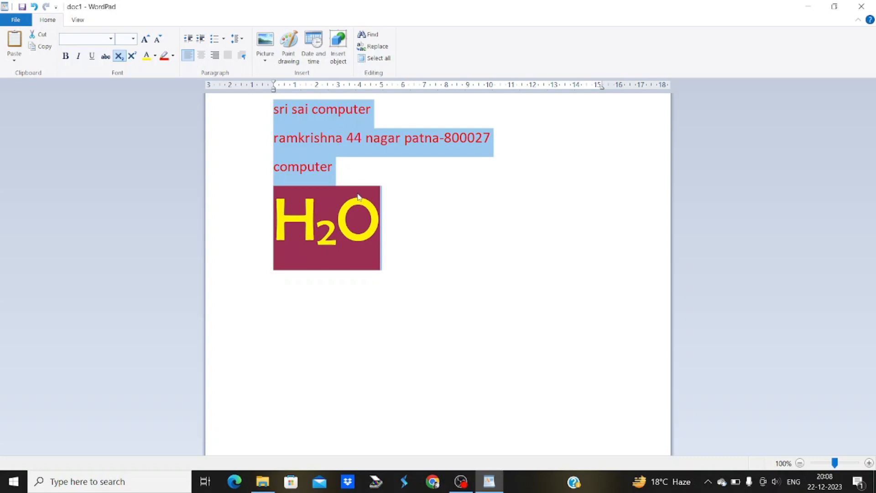
{"action": "left_click", "coordinate": [419, 232]}
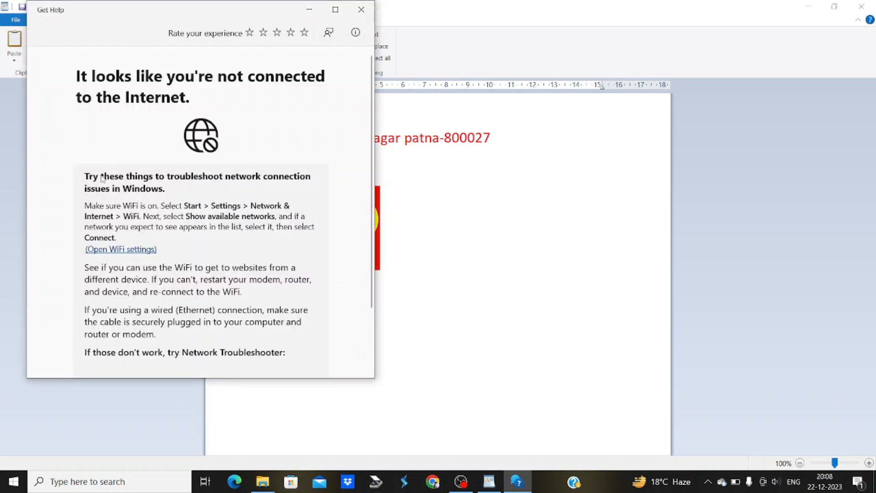
{"action": "left_click", "coordinate": [335, 10]}
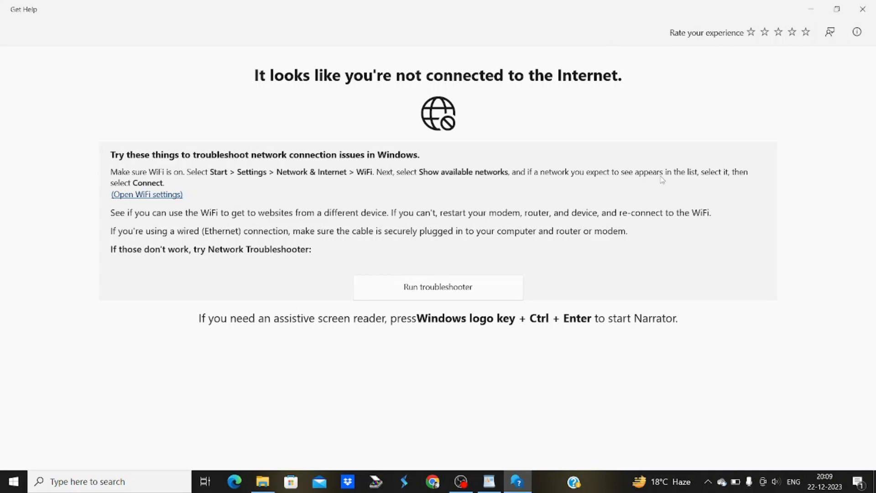
{"action": "left_click", "coordinate": [863, 10]}
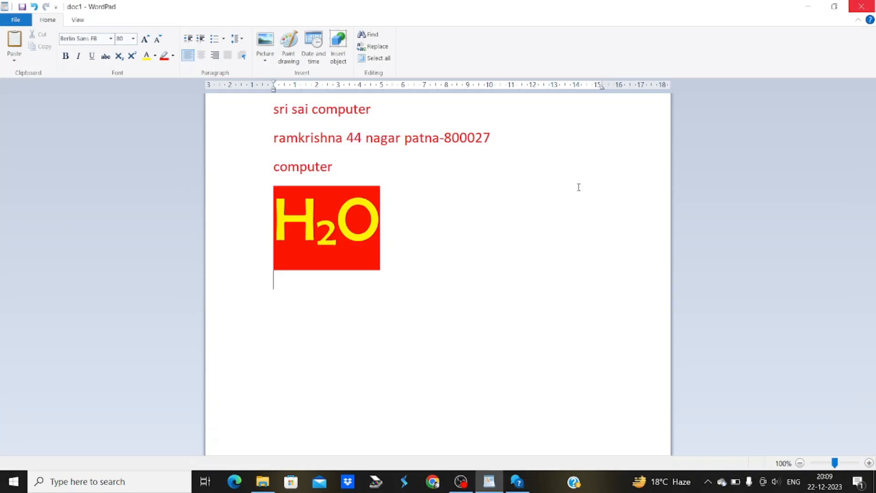
{"action": "left_click", "coordinate": [809, 4]}
{"action": "left_click", "coordinate": [811, 4]}
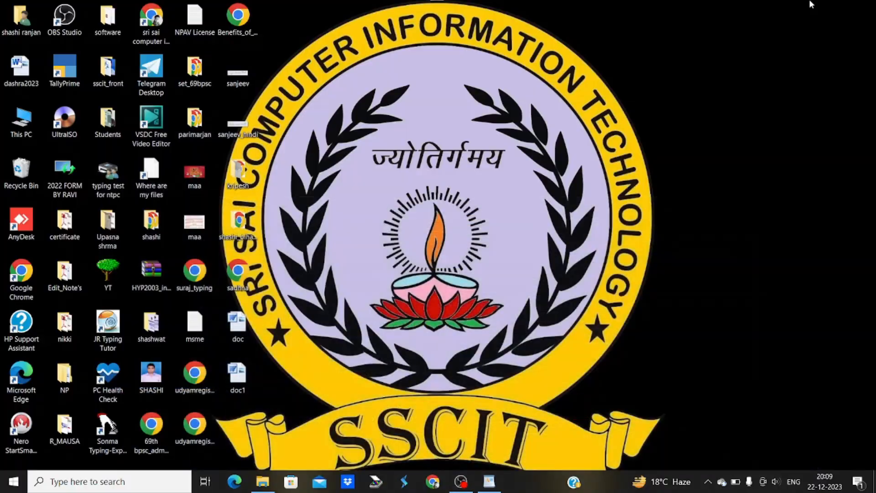
{"action": "key", "text": "F1"}
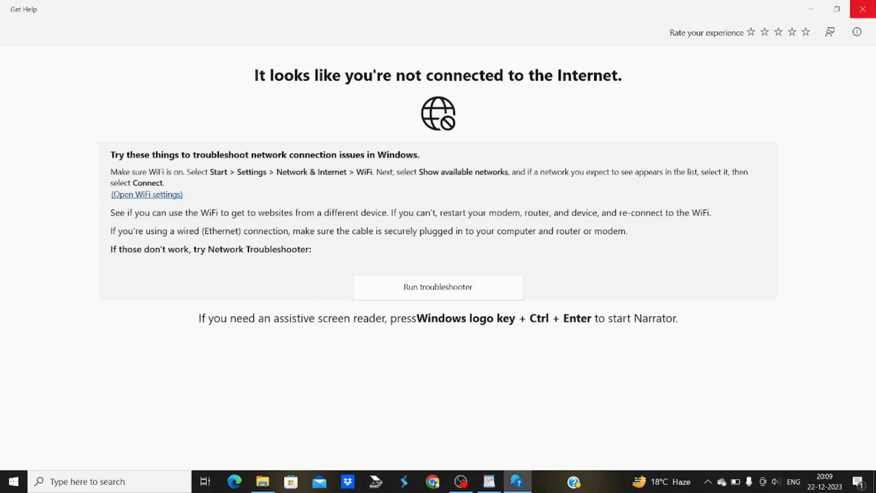
{"action": "left_click", "coordinate": [863, 9]}
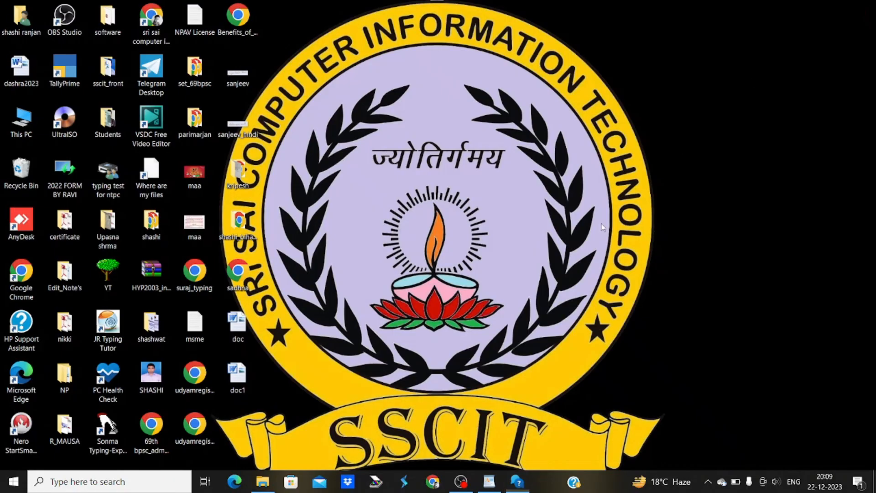
{"action": "left_click", "coordinate": [490, 481]}
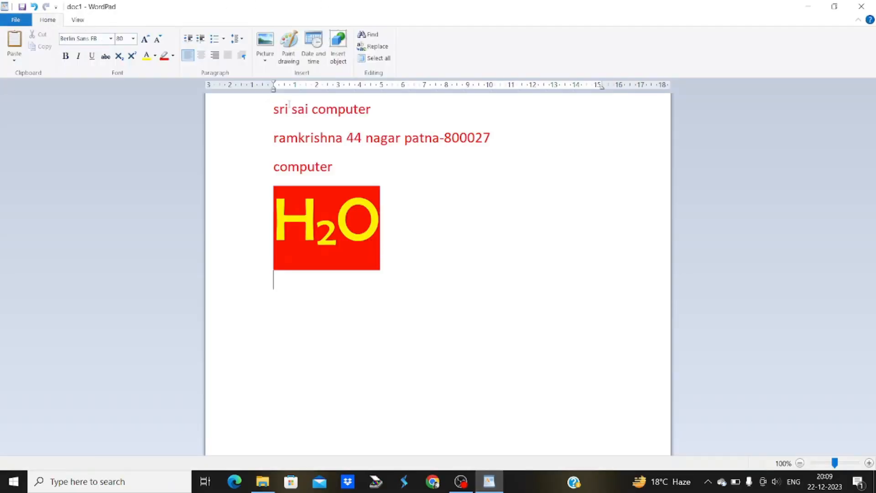
{"action": "left_click", "coordinate": [310, 312]}
{"action": "key", "text": "F1"}
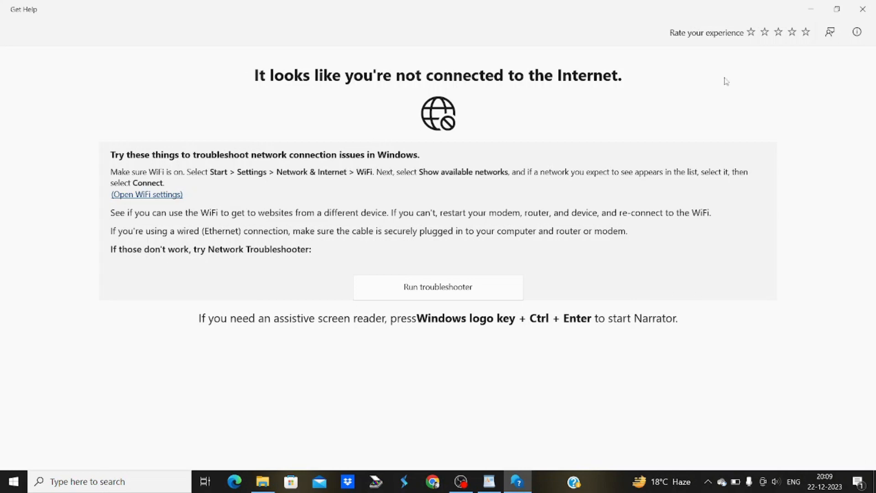
{"action": "left_click", "coordinate": [862, 9]}
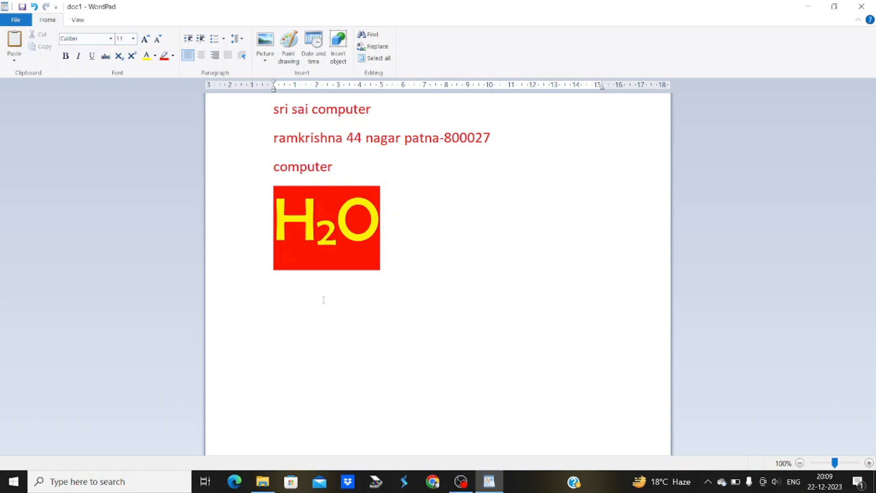
Type a three-line run of the letter a below the H₂O and select it
{"action": "type", "text": "aaaaaaaaaaaaaaaaaaaaaaaaaaaaaaaaaaaaaaaaaaaaaaaaaaaaaaaaaaaaaaaaaaaa"}
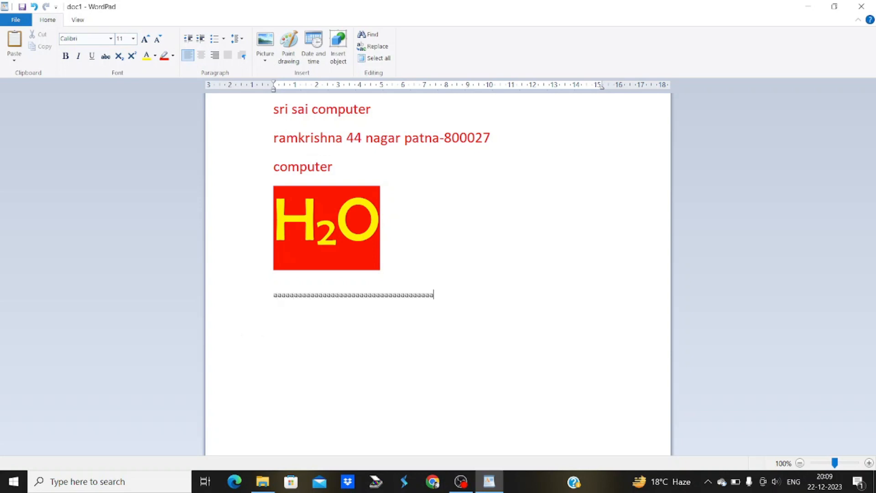
{"action": "type", "text": "aaaaaaaaaaaaaaaaaaaaaaaaaaaaaaaaaaaaaaaaaaaaaaaaaaaaaaaaaaaaaaaaaaaaaaaaaaaaaaaaaaaaaaa"}
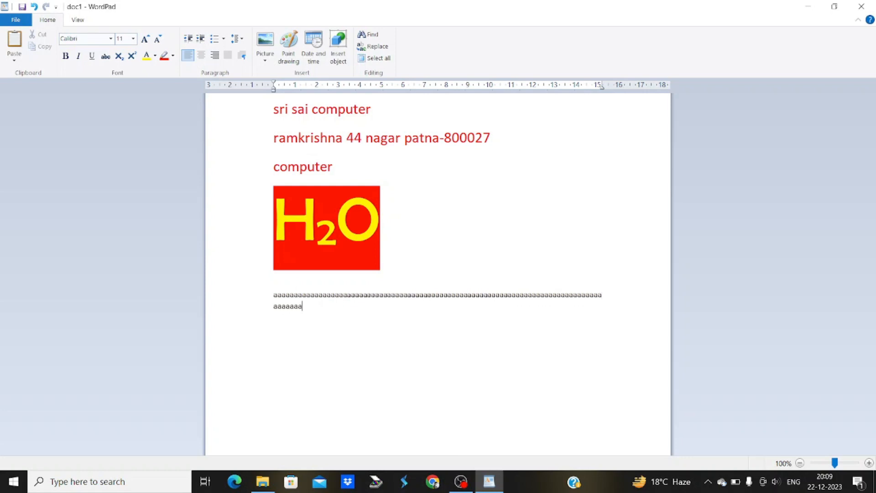
{"action": "type", "text": "aaaaaaaaaaaaaaaaaaaaaaaaaa"}
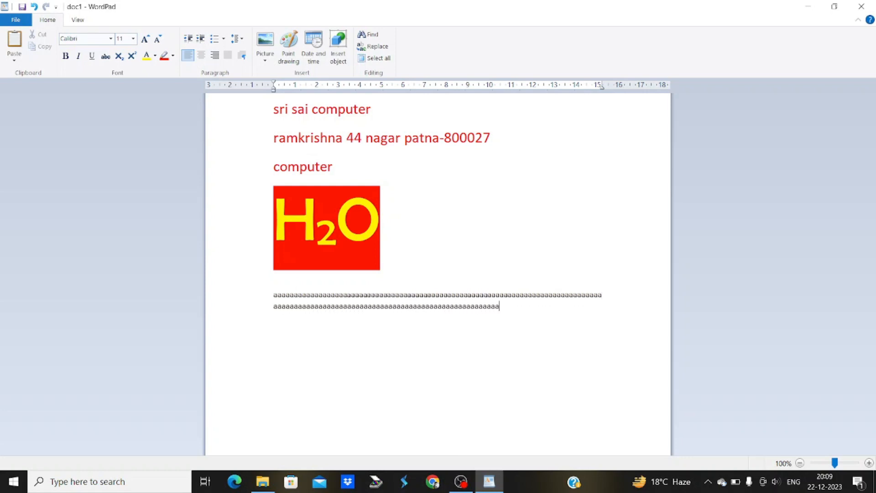
{"action": "type", "text": "aaaaaaaaaaaaaaaaaaaaaaaaaaaaaaaaaaaaaaaaaaaaaaaaaaa"}
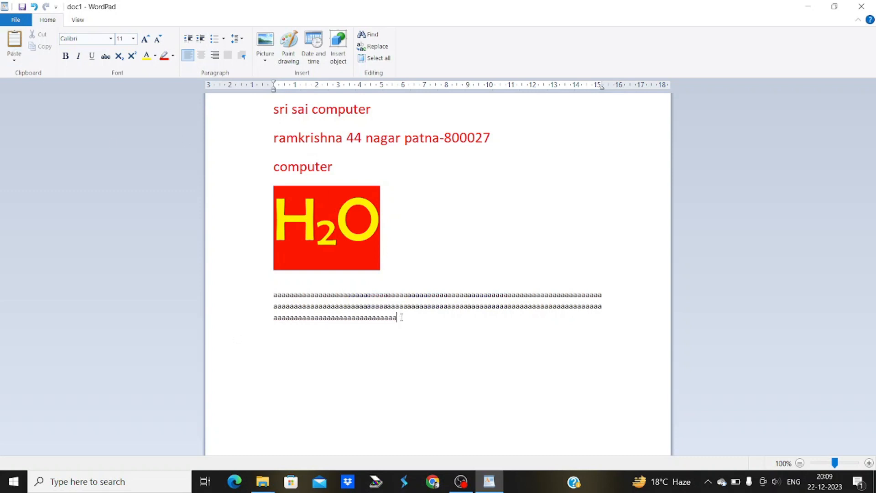
{"action": "left_click_drag", "start_coordinate": [402, 317], "coordinate": [274, 295]}
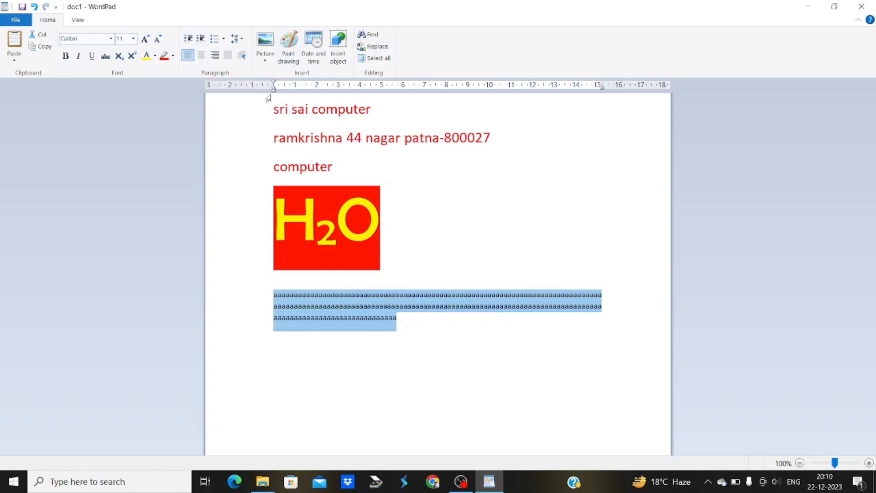
Indent the repeated-a paragraph seven steps to the right
{"action": "left_click", "coordinate": [201, 40]}
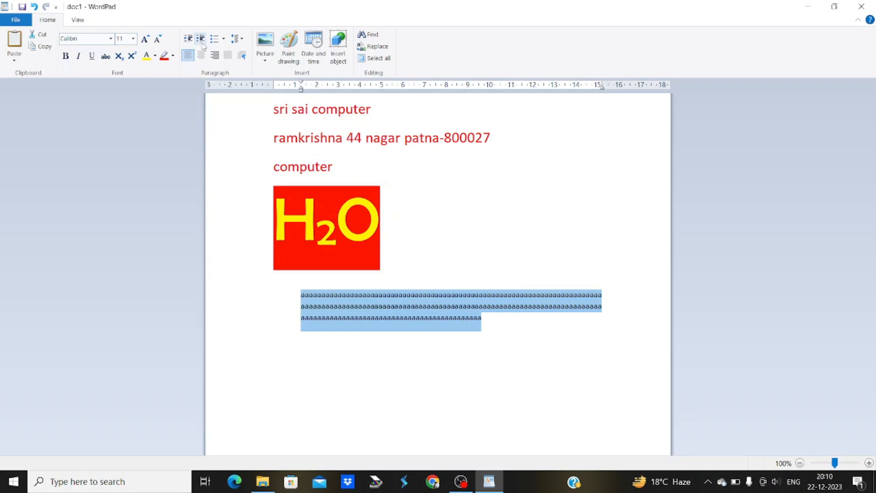
{"action": "left_click", "coordinate": [203, 45]}
{"action": "left_click", "coordinate": [203, 45]}
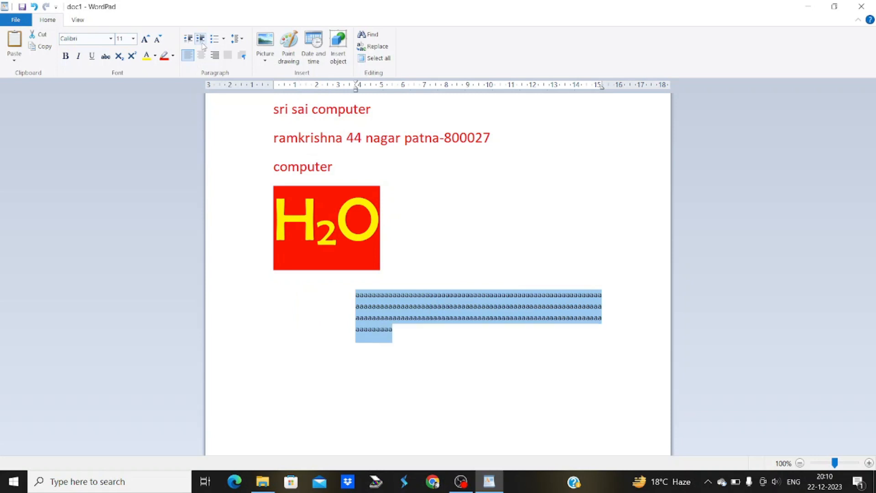
{"action": "left_click", "coordinate": [202, 44]}
{"action": "left_click", "coordinate": [202, 45]}
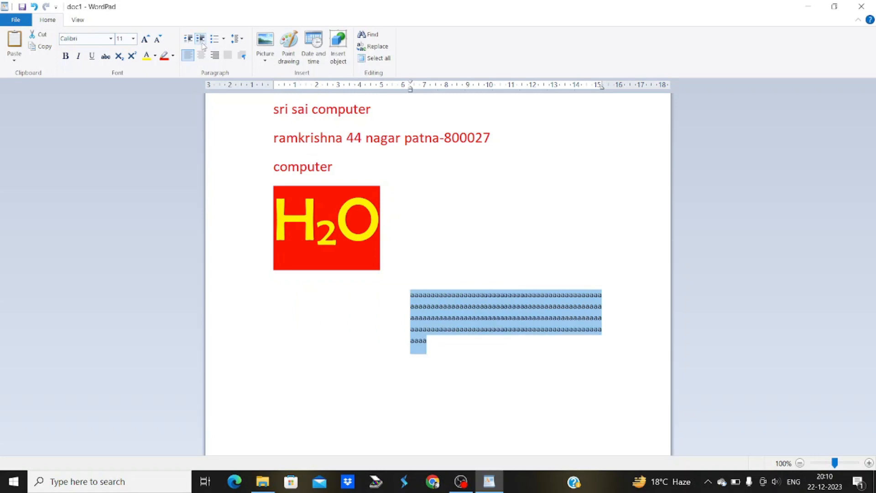
{"action": "left_click", "coordinate": [202, 44]}
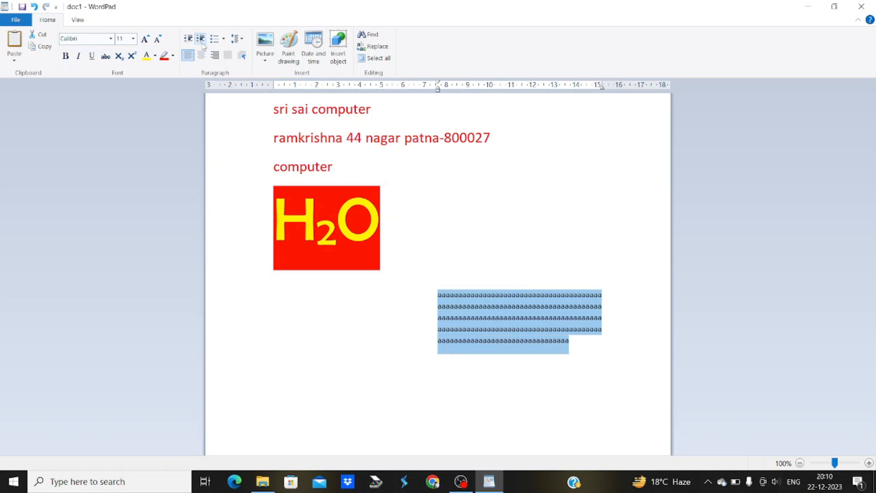
{"action": "left_click", "coordinate": [203, 45]}
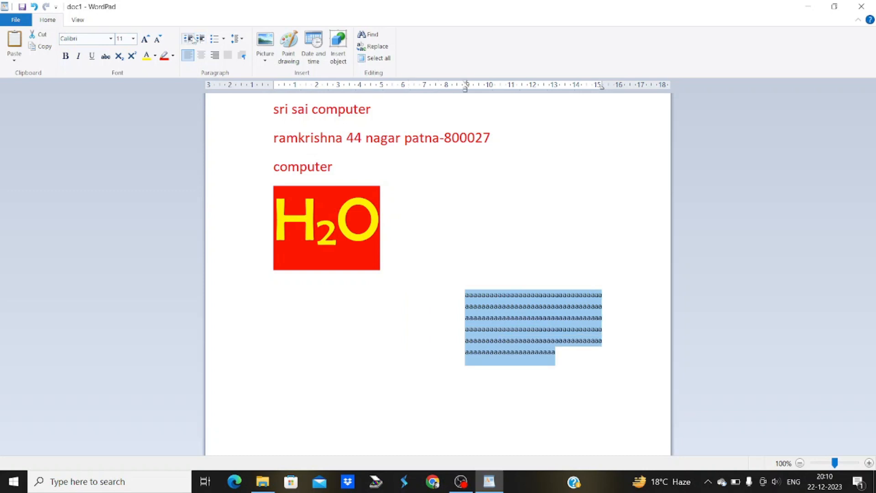
Decrease the paragraph's indent back to the left margin and open the list style dropdown
{"action": "left_click", "coordinate": [194, 40]}
{"action": "left_click", "coordinate": [194, 40]}
{"action": "left_click", "coordinate": [193, 40]}
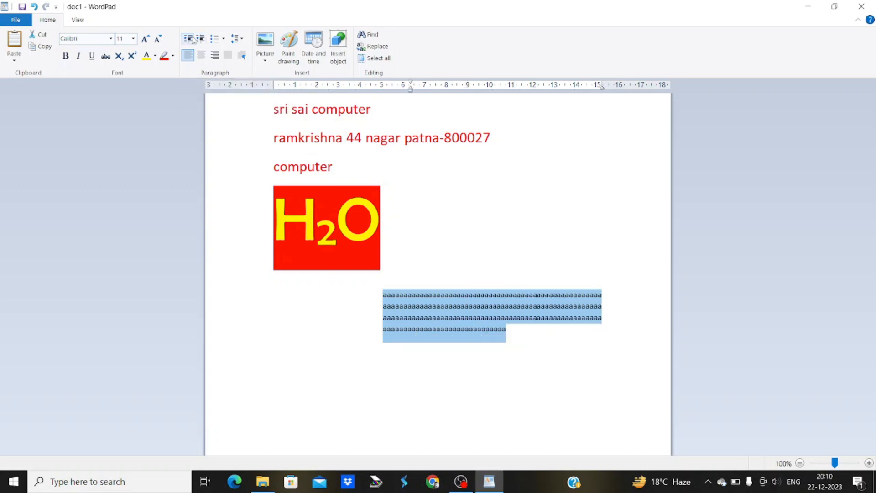
{"action": "left_click", "coordinate": [194, 40]}
{"action": "left_click", "coordinate": [193, 41]}
{"action": "left_click", "coordinate": [194, 40]}
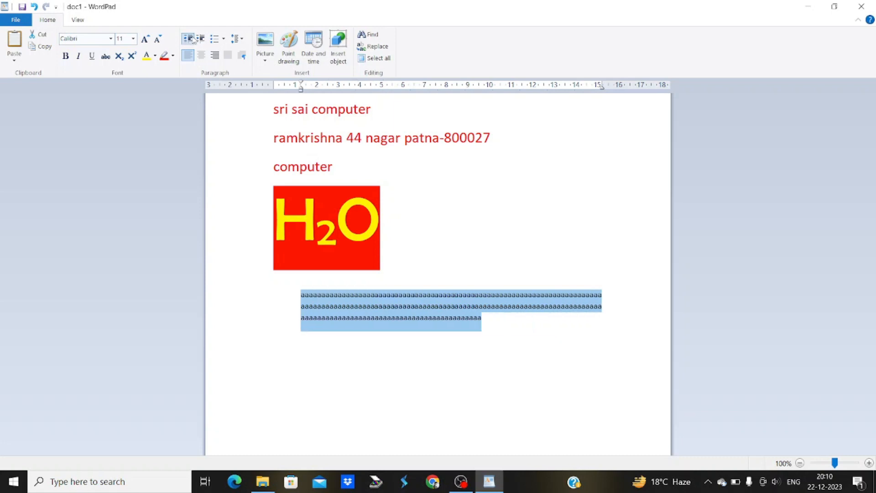
{"action": "left_click", "coordinate": [193, 40]}
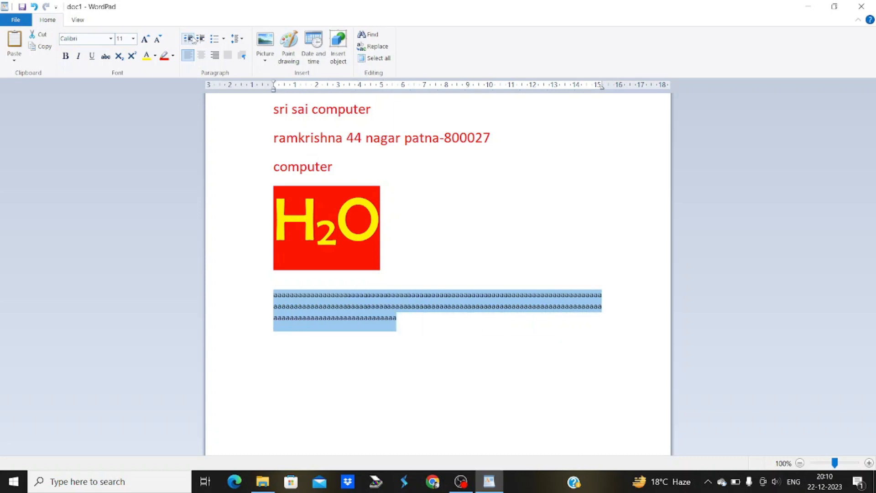
{"action": "left_click", "coordinate": [224, 39]}
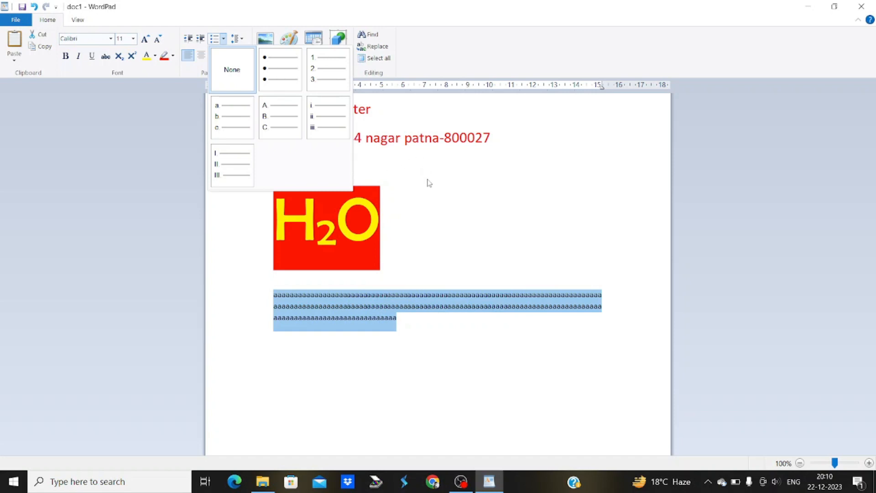
Delete the H2O image and the empty line it leaves behind
{"action": "left_click", "coordinate": [405, 333]}
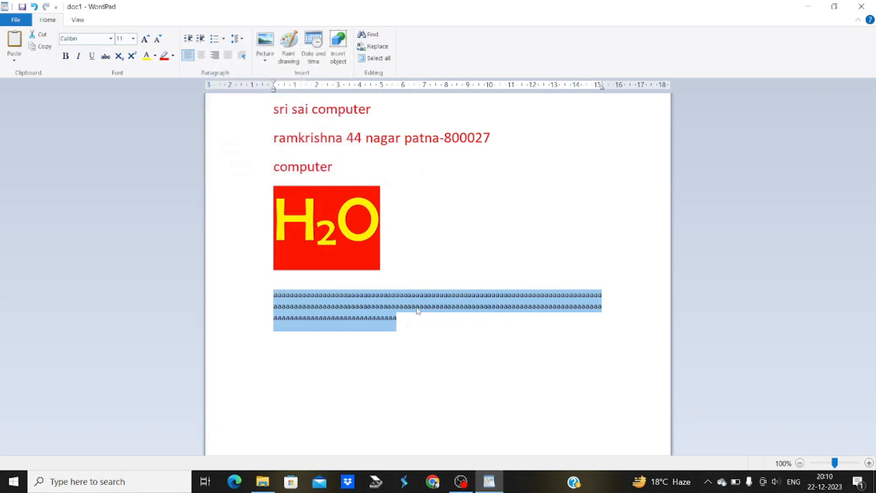
{"action": "left_click", "coordinate": [416, 307]}
{"action": "left_click", "coordinate": [394, 219]}
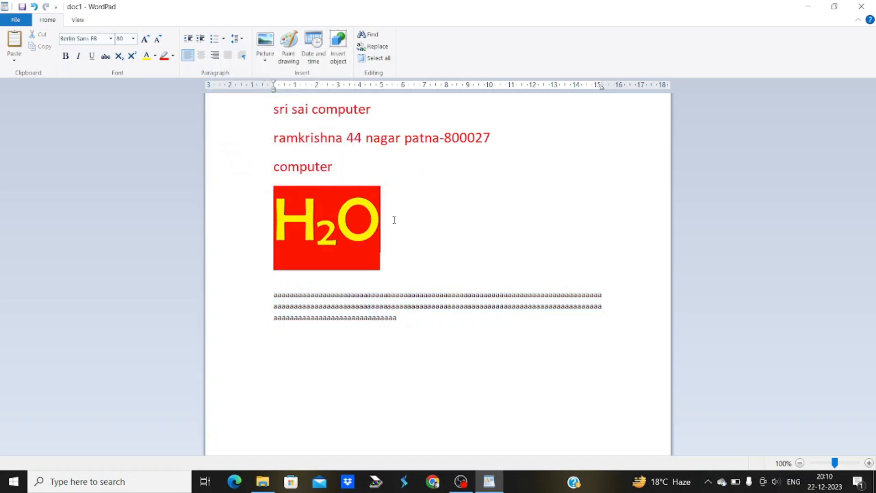
{"action": "key", "text": "shift+Left"}
{"action": "key", "text": "Delete"}
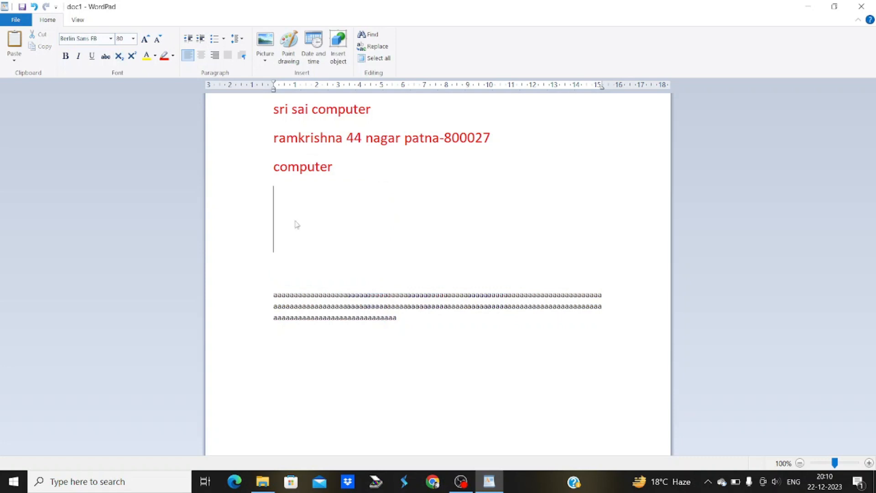
{"action": "key", "text": "Delete"}
{"action": "key", "text": "Delete"}
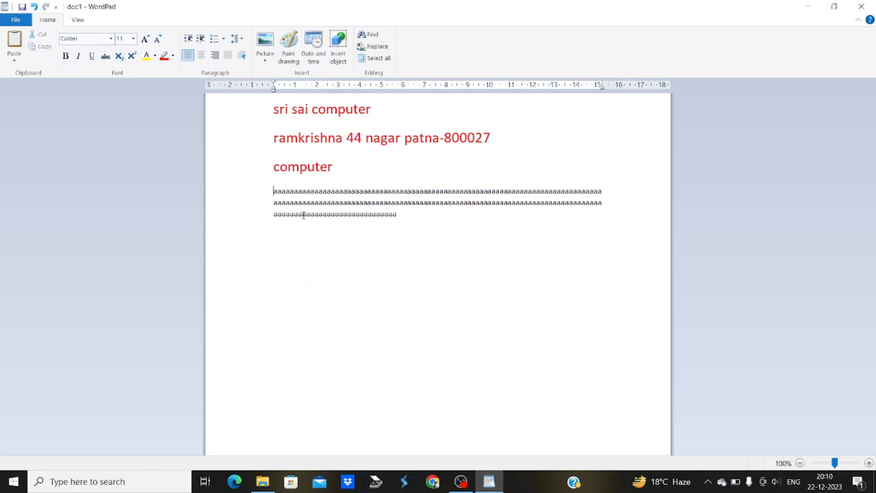
Break the repeated-a text into three paragraphs and select all the document text
{"action": "left_click", "coordinate": [566, 191]}
{"action": "key", "text": "Return"}
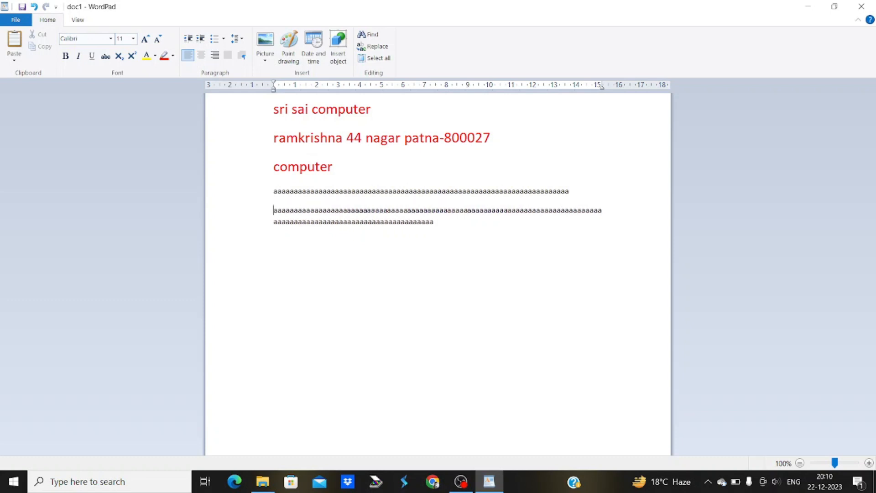
{"action": "left_click", "coordinate": [569, 210]}
{"action": "key", "text": "Return"}
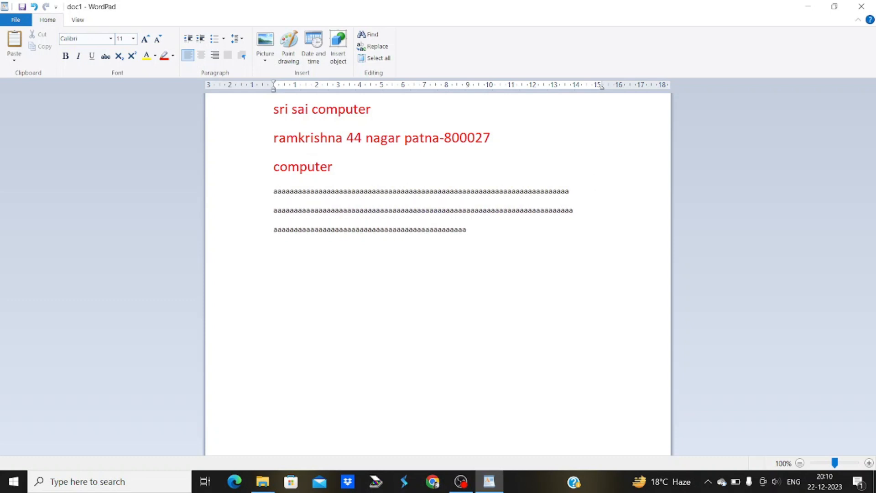
{"action": "key", "text": "ctrl+a"}
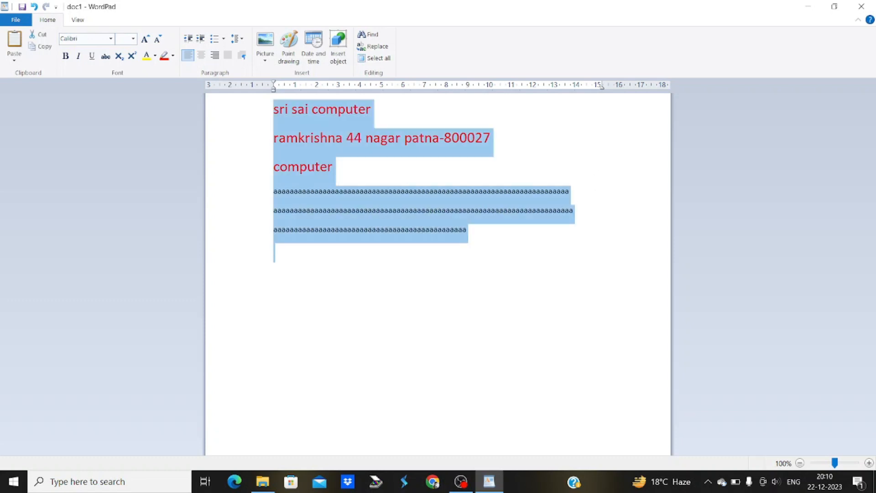
{"action": "left_click", "coordinate": [276, 145]}
{"action": "left_click_drag", "start_coordinate": [269, 111], "coordinate": [593, 192]}
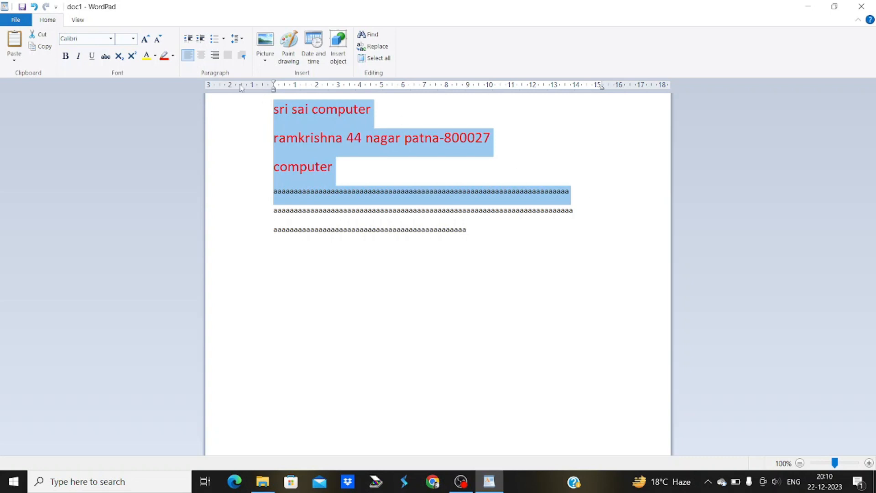
{"action": "left_click", "coordinate": [223, 39]}
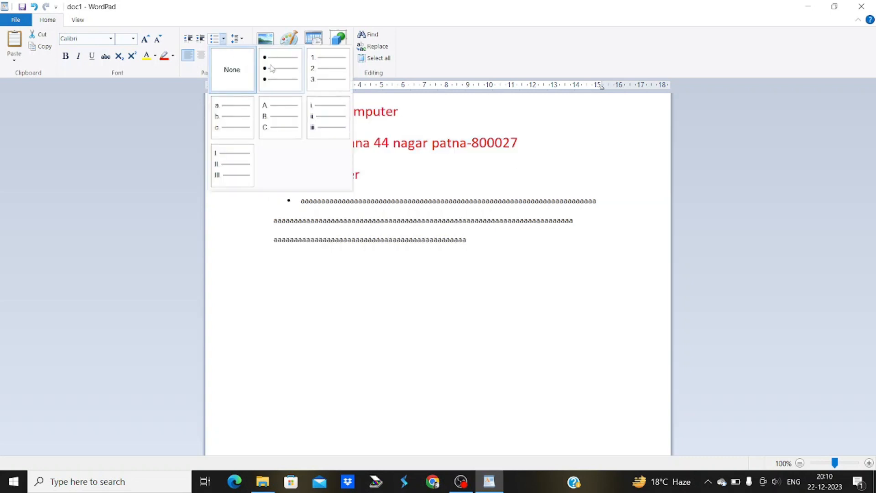
{"action": "left_click", "coordinate": [329, 75]}
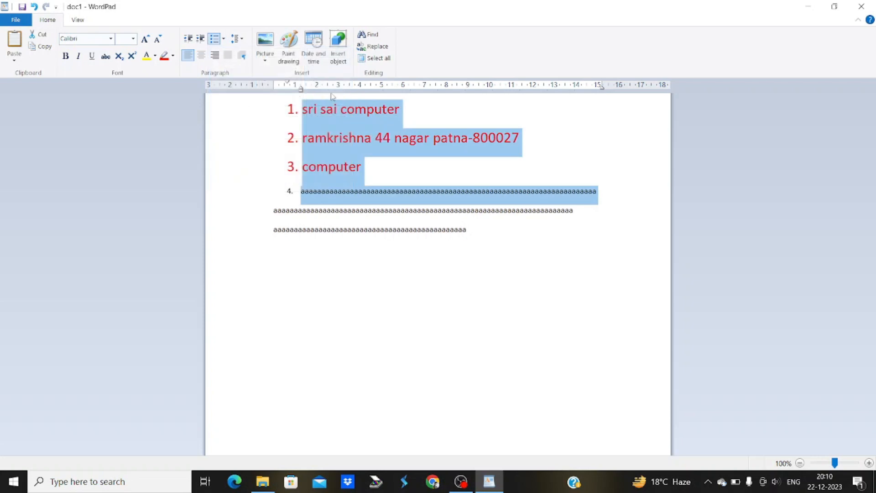
{"action": "left_click", "coordinate": [224, 39]}
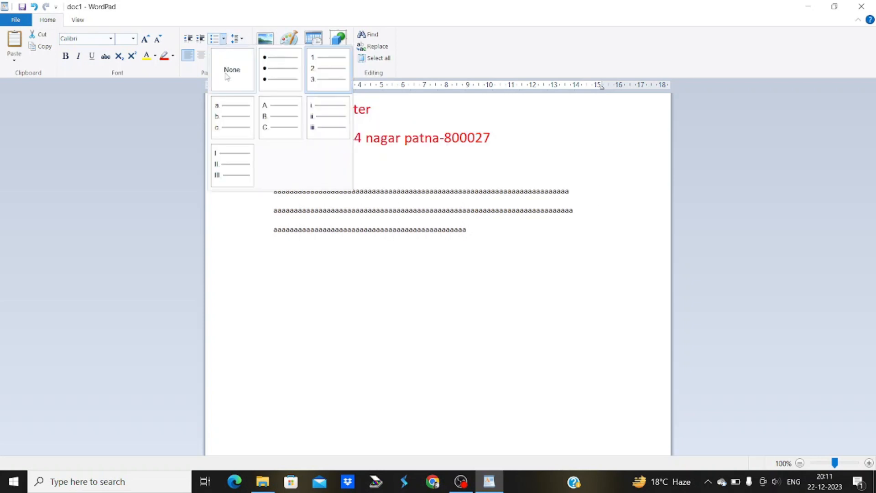
{"action": "left_click", "coordinate": [269, 122]}
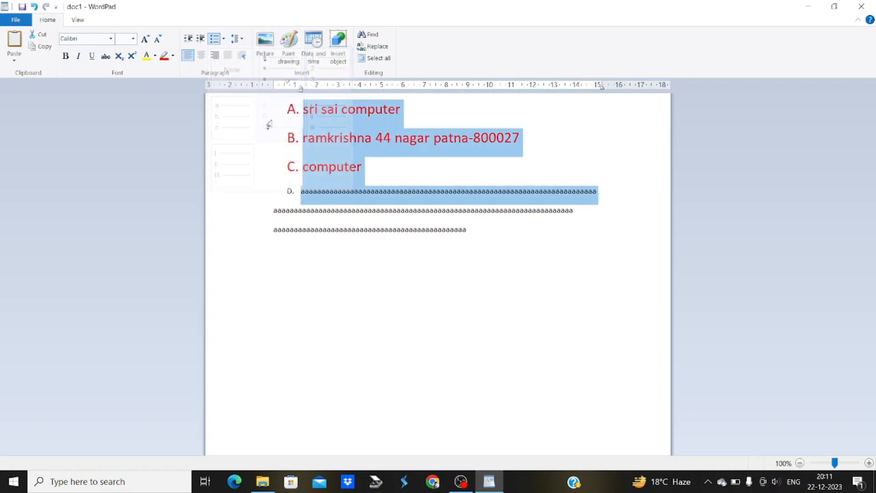
{"action": "left_click", "coordinate": [223, 40]}
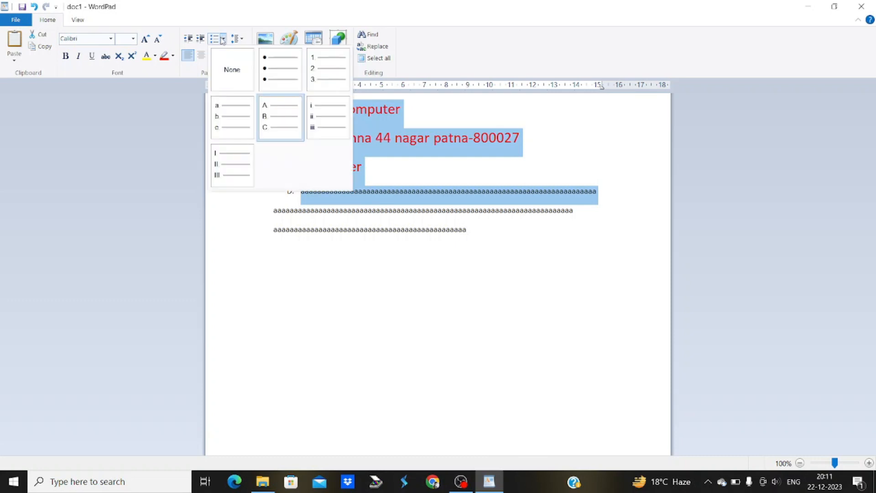
{"action": "left_click", "coordinate": [275, 70]}
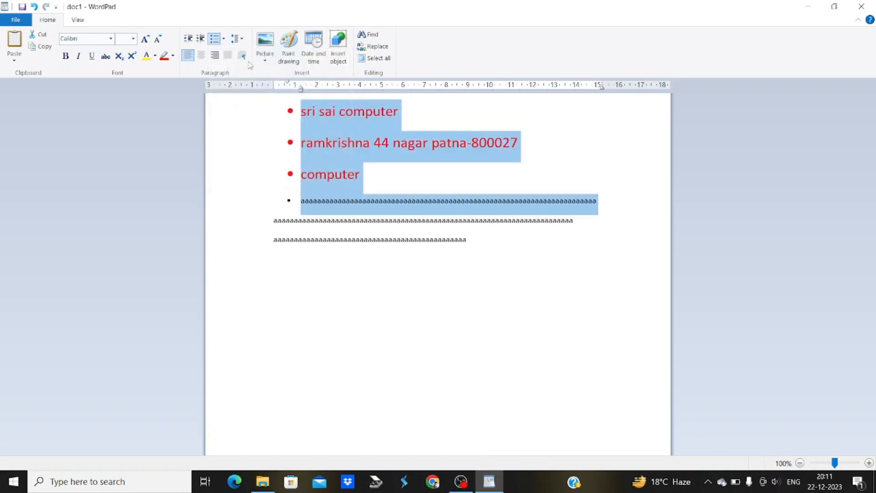
{"action": "left_click", "coordinate": [225, 38]}
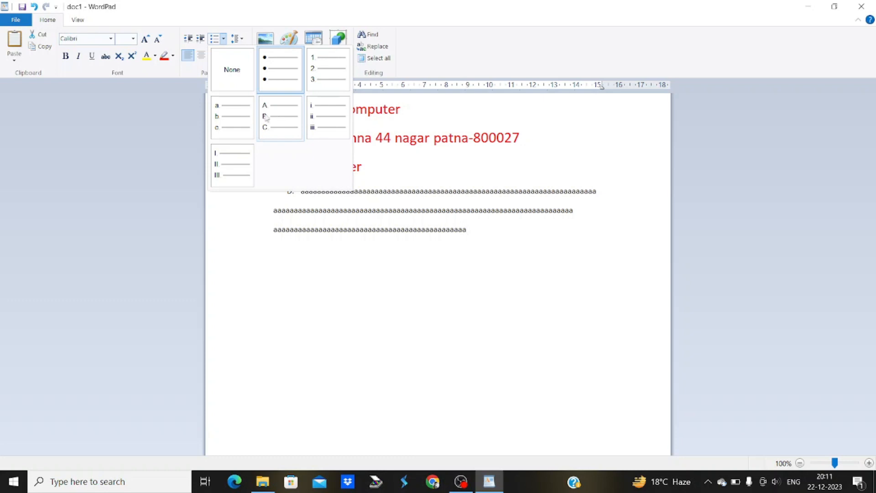
{"action": "left_click", "coordinate": [335, 84]}
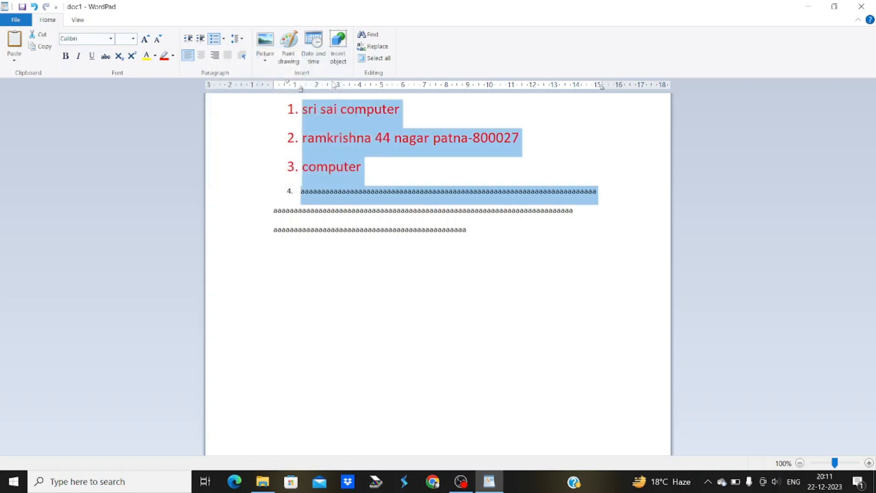
{"action": "left_click", "coordinate": [223, 39]}
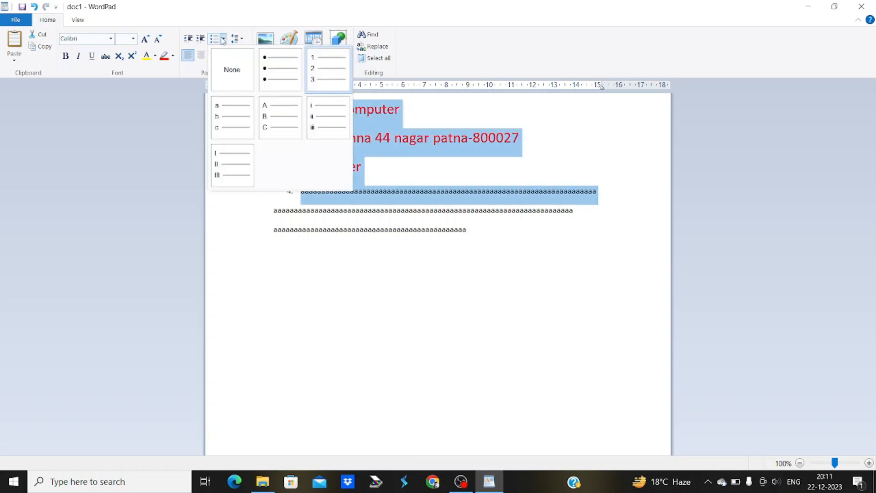
{"action": "left_click", "coordinate": [223, 62]}
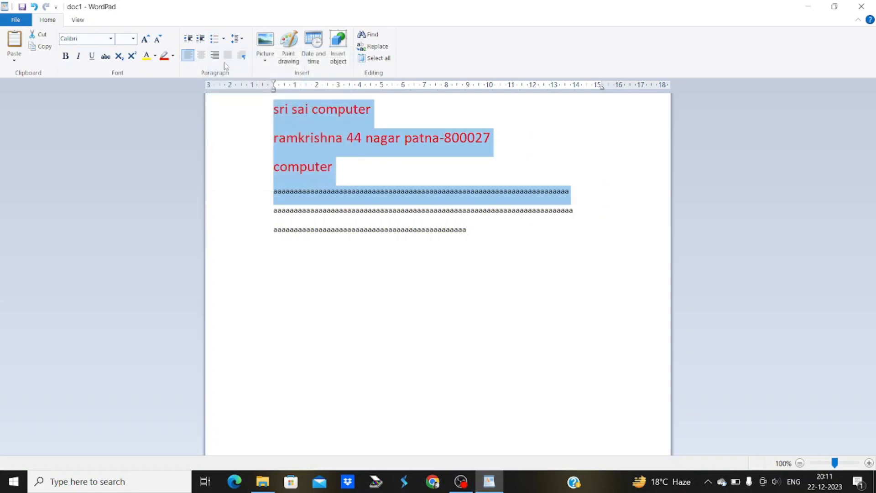
Select all text and turn 'Add 10pt space after paragraphs' off, then back on
{"action": "left_click", "coordinate": [243, 40]}
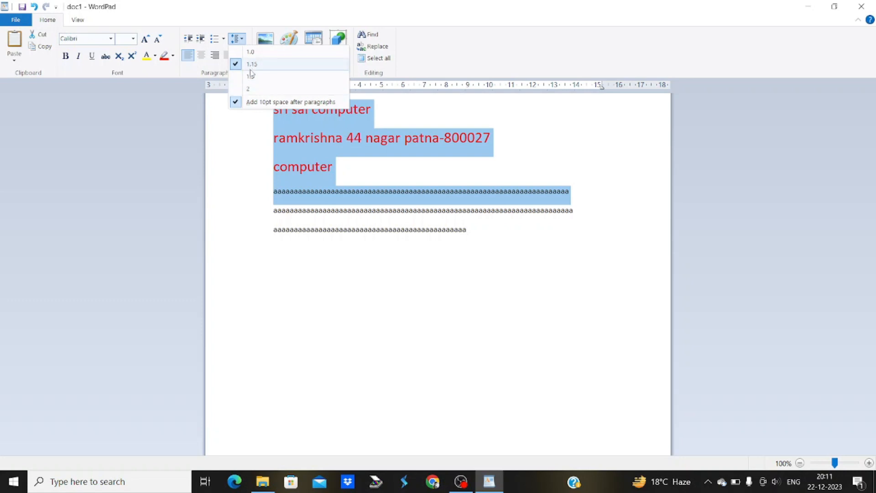
{"action": "left_click", "coordinate": [511, 240]}
{"action": "left_click_drag", "start_coordinate": [511, 239], "coordinate": [262, 113]}
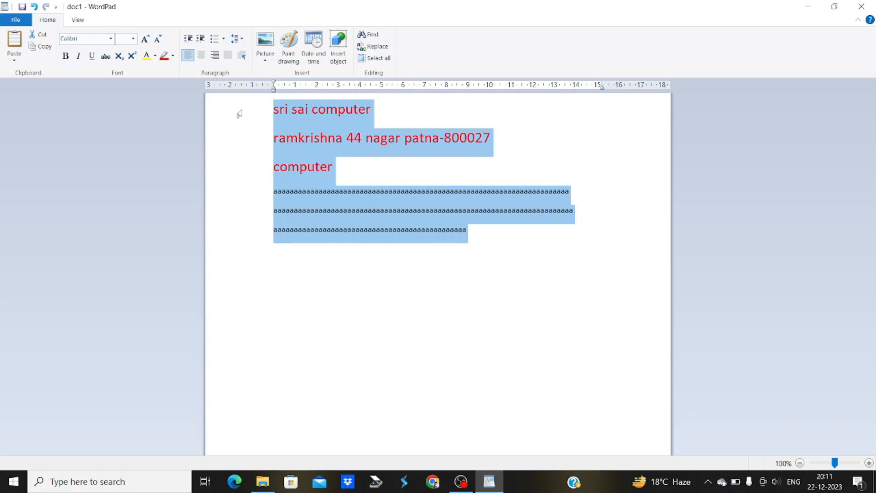
{"action": "left_click", "coordinate": [240, 40]}
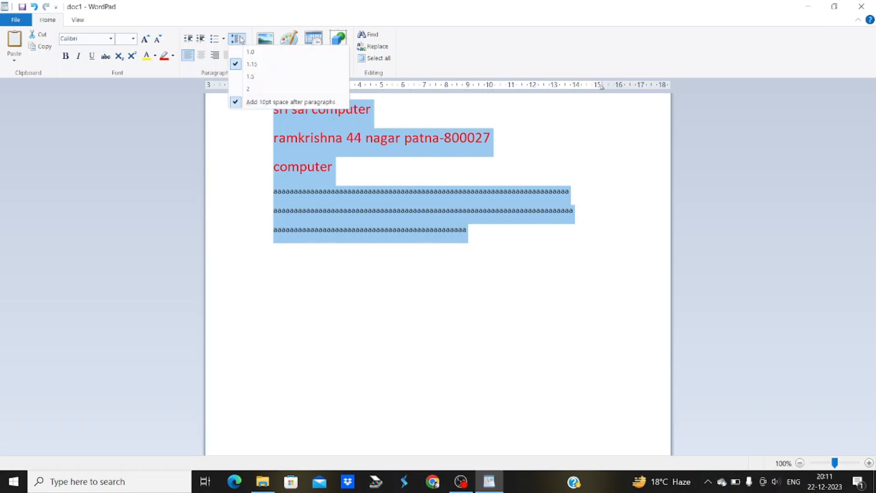
{"action": "left_click", "coordinate": [260, 104]}
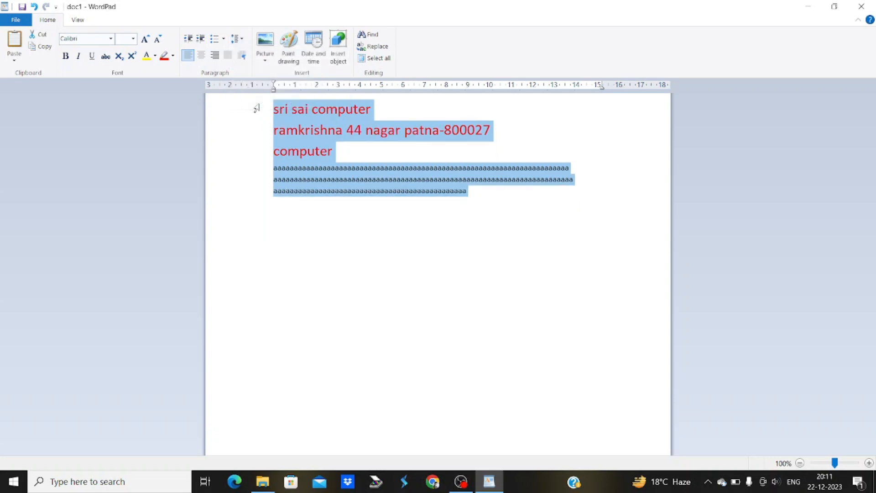
{"action": "left_click", "coordinate": [239, 41]}
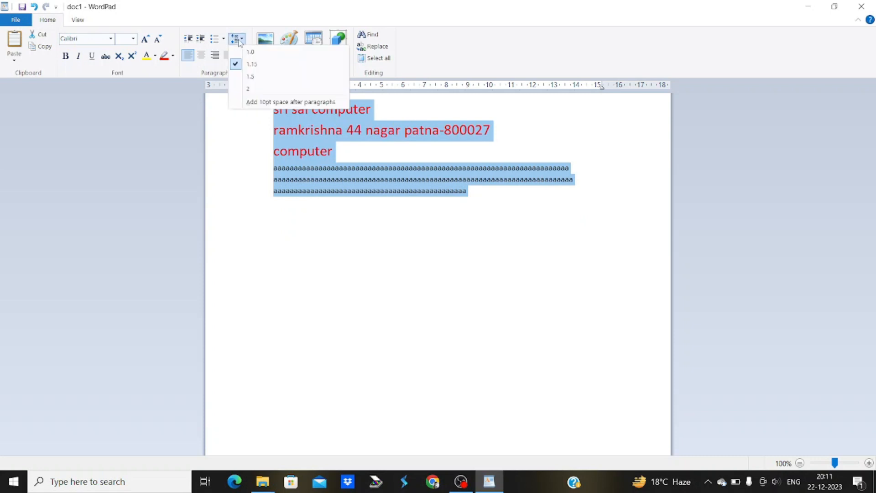
{"action": "left_click", "coordinate": [308, 105]}
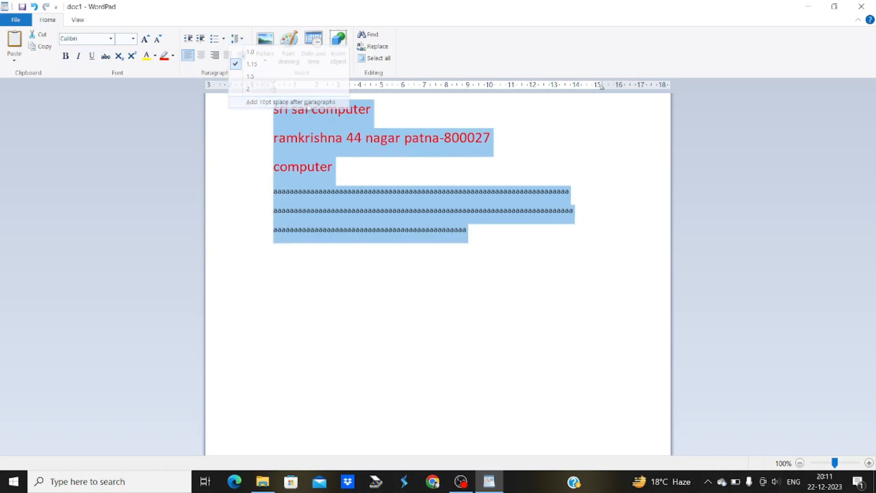
{"action": "left_click", "coordinate": [473, 231]}
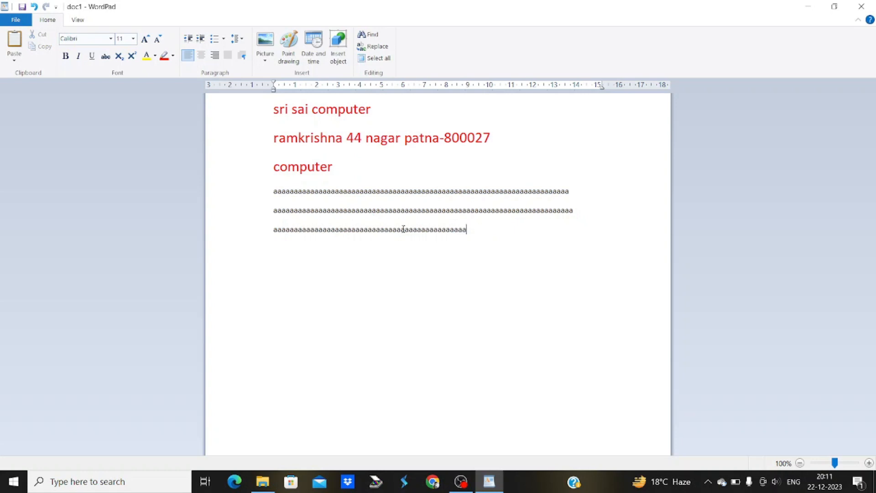
Add a new paragraph of repeated a's and split it into two paragraphs
{"action": "key", "text": "Return"}
{"action": "type", "text": "aaaaaaaaaaaaaaaaaaaaaaaaaaaaaa"}
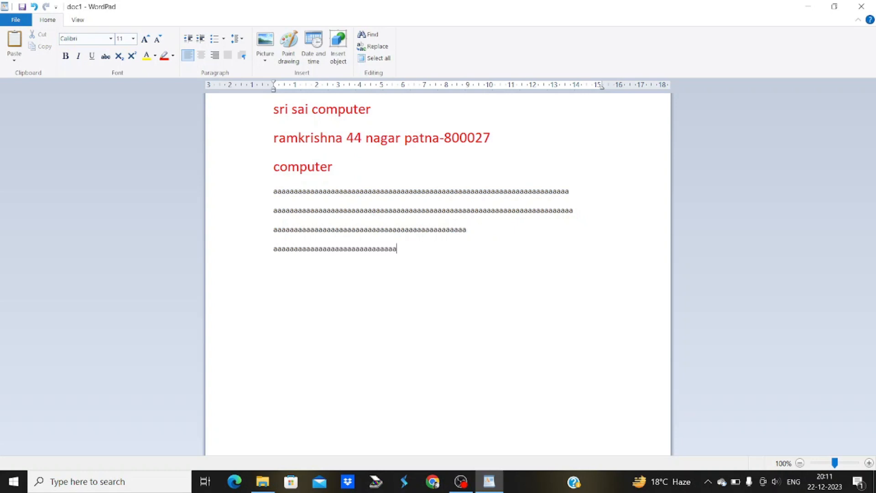
{"action": "type", "text": "aaaaaaaaaaaaaaaaaaaaaaaaaaaaaaaaaaaaaaaaaaaaaaaaa"}
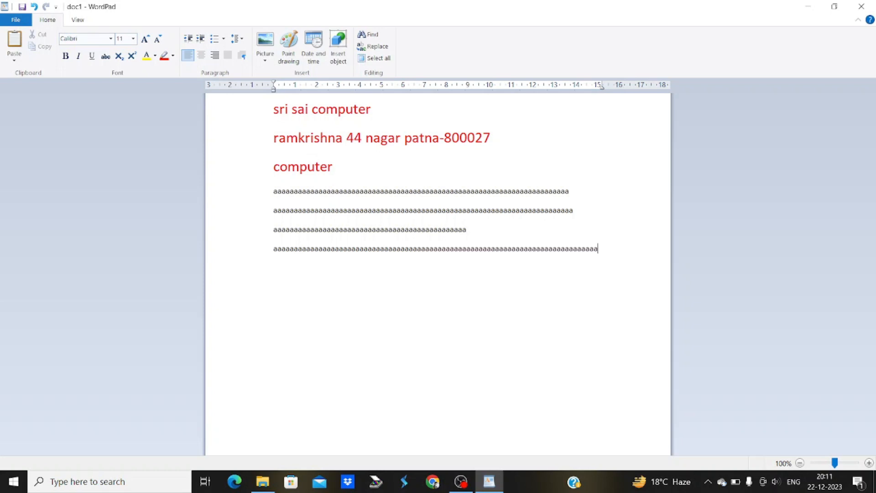
{"action": "type", "text": "aaaaaaaaaaaaaaaaaaaaaaaaaaaaaaaaaaaaaaaaaaaaaaaa"}
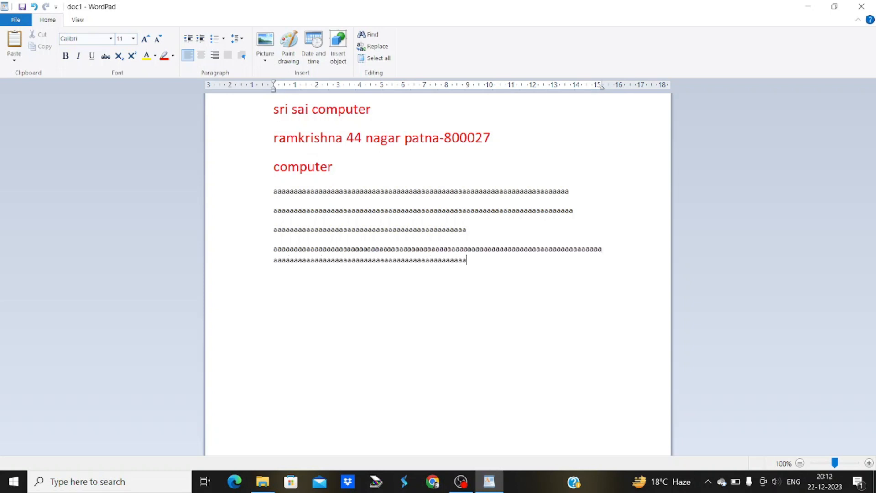
{"action": "type", "text": "aaaaaaaaaaaaaaaaaaaaaaaaaaaaaaaaaaaaaaaaaaaaaaaa"}
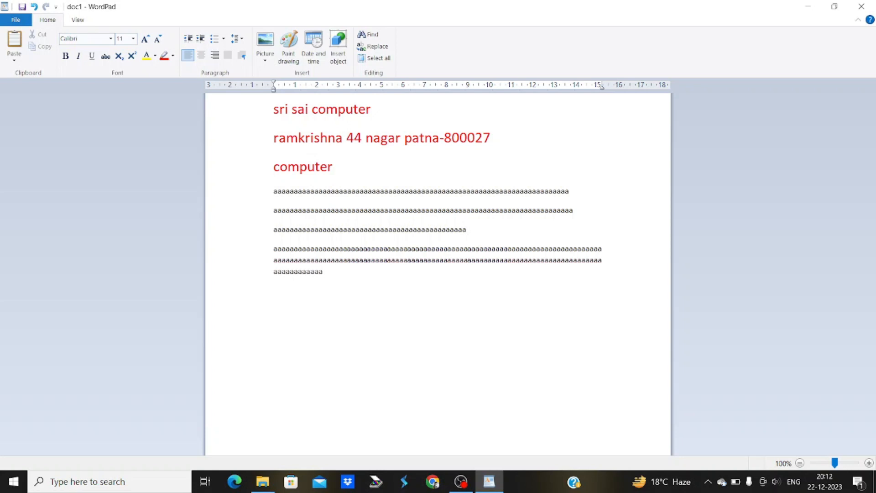
{"action": "left_click", "coordinate": [242, 39]}
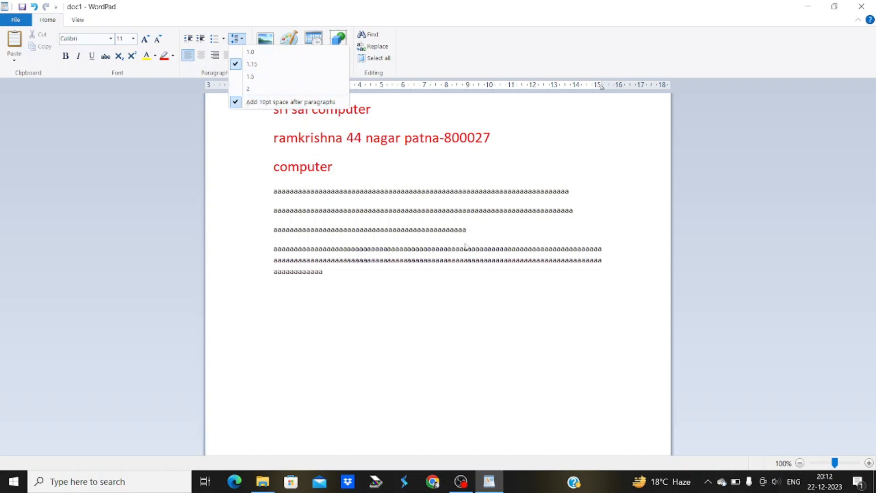
{"action": "left_click", "coordinate": [490, 247]}
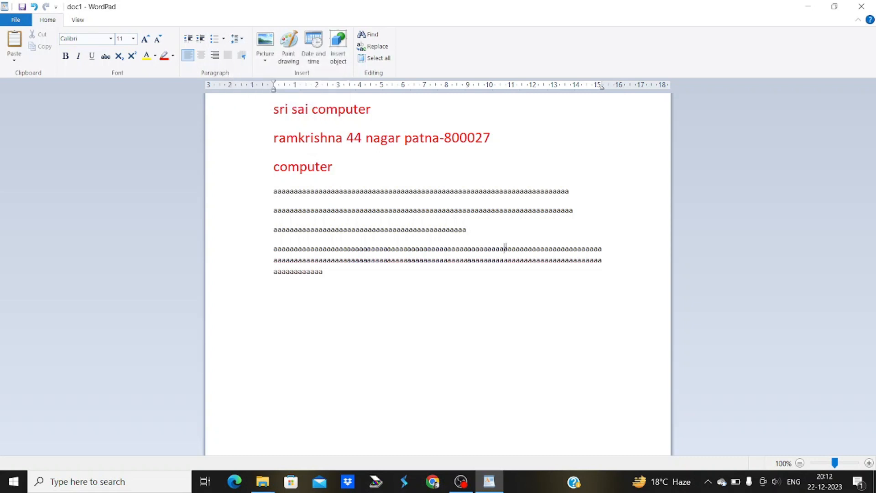
{"action": "key", "text": "Return"}
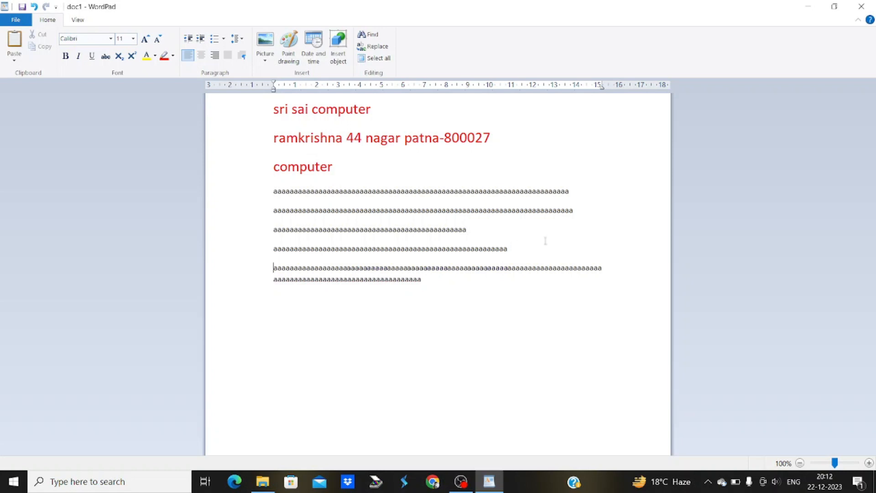
{"action": "left_click", "coordinate": [242, 41]}
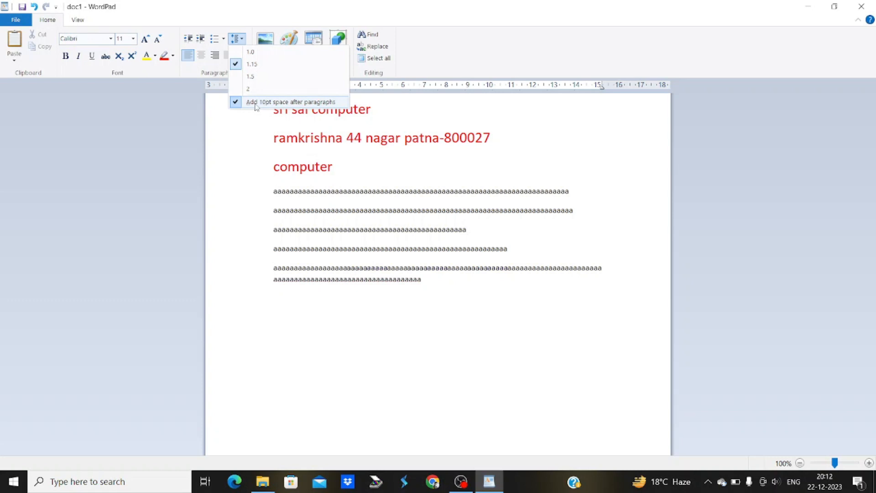
{"action": "left_click", "coordinate": [254, 103]}
Set the whole document to 1.0 line spacing with no extra space after paragraphs, after trying 2.0
{"action": "key", "text": "ctrl+a"}
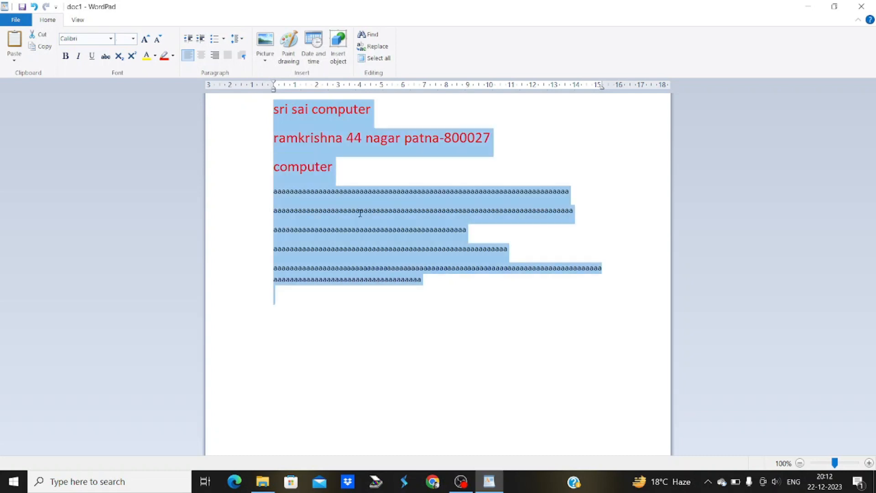
{"action": "left_click", "coordinate": [240, 40]}
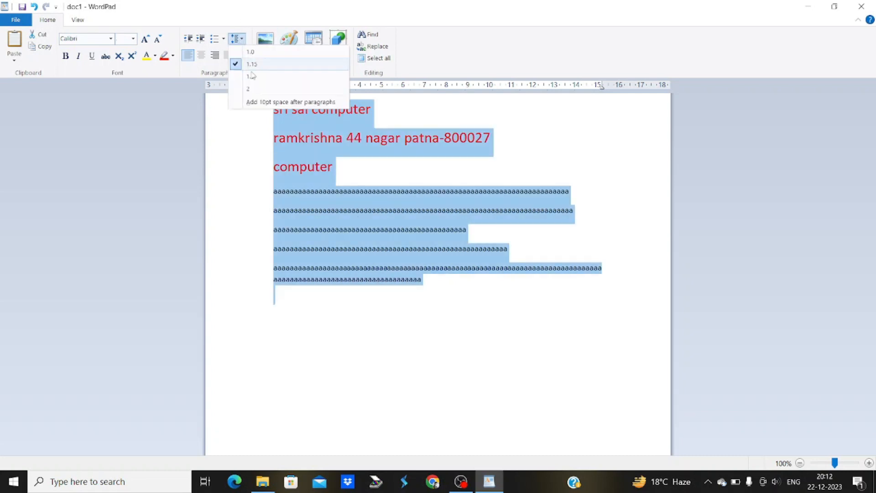
{"action": "left_click", "coordinate": [257, 104]}
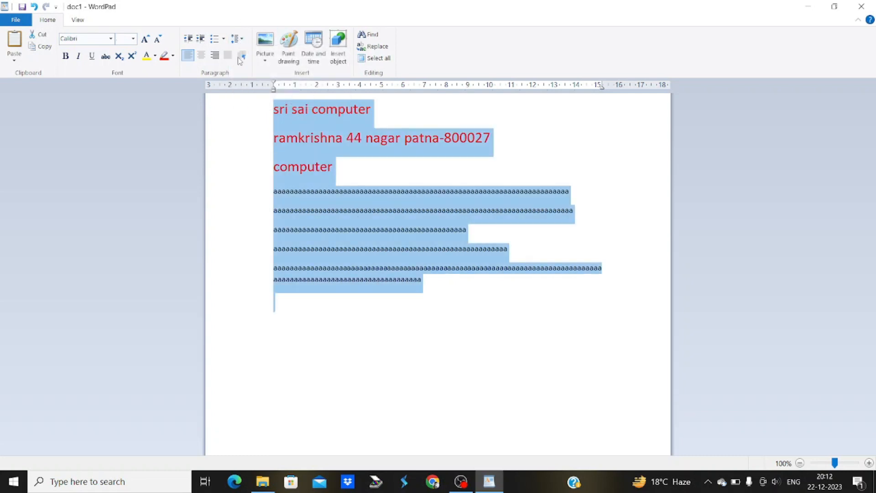
{"action": "left_click", "coordinate": [239, 41]}
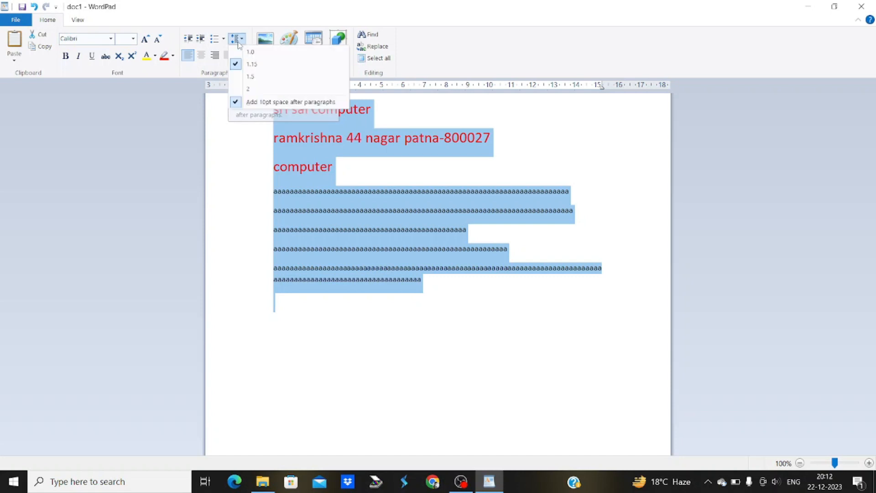
{"action": "left_click", "coordinate": [245, 104]}
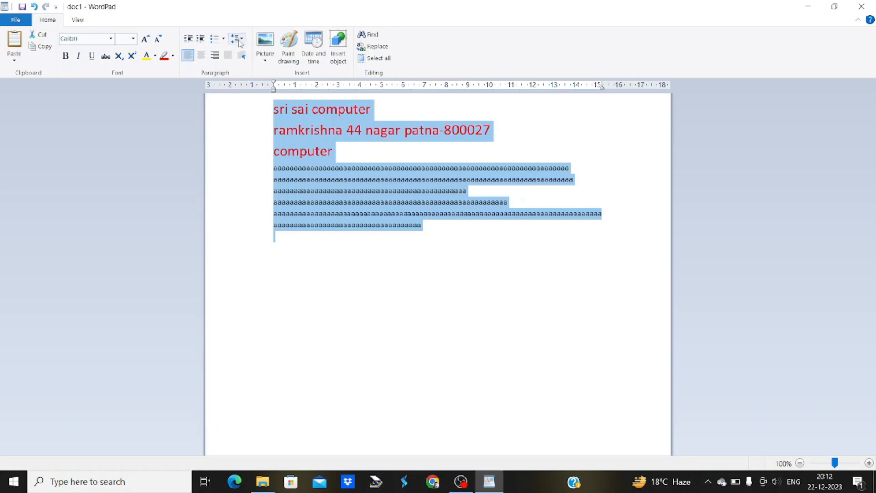
{"action": "left_click", "coordinate": [240, 41]}
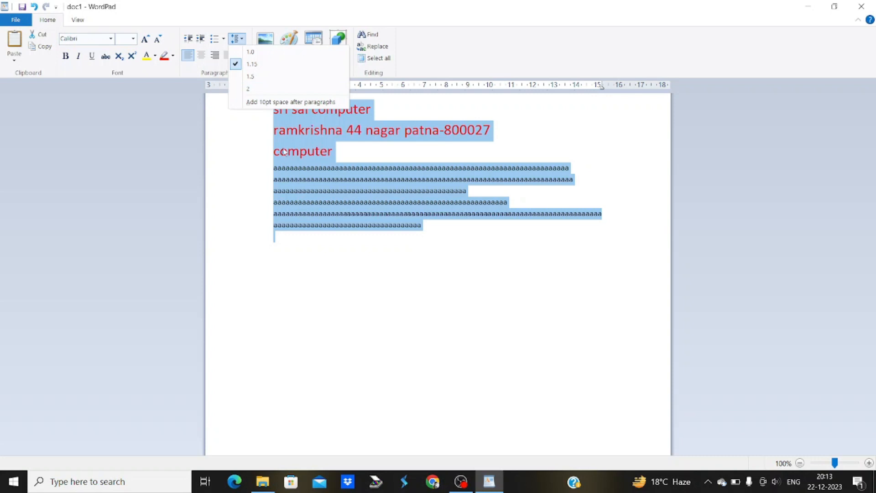
{"action": "left_click", "coordinate": [258, 90]}
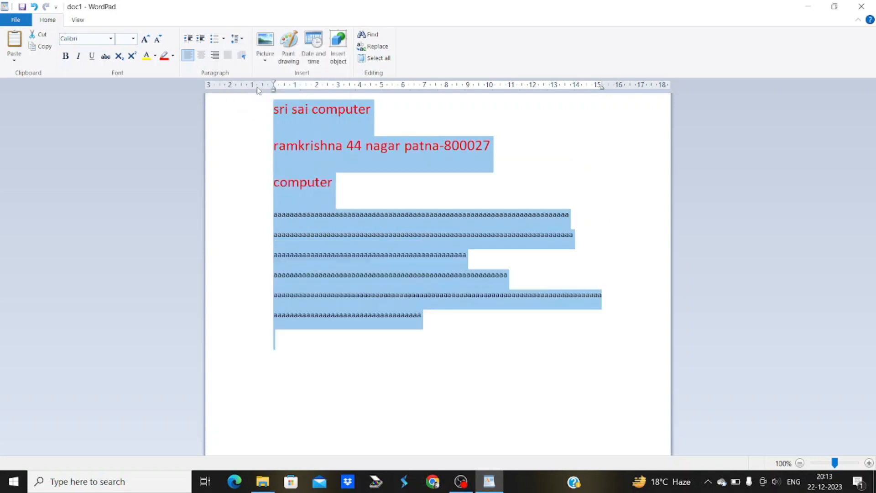
{"action": "left_click", "coordinate": [238, 40]}
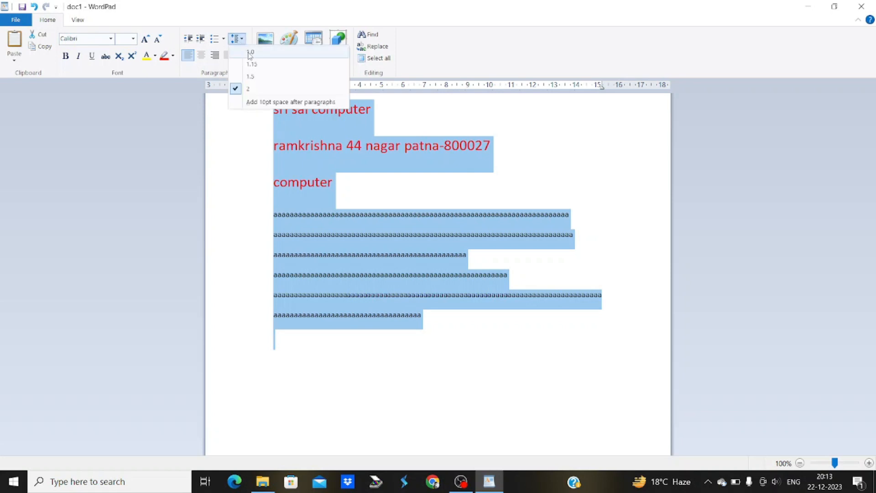
{"action": "left_click", "coordinate": [249, 54]}
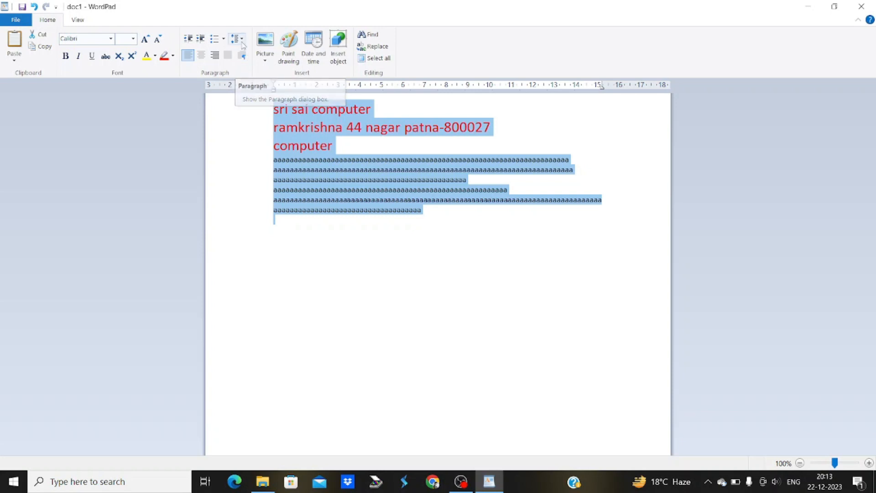
{"action": "left_click", "coordinate": [237, 39]}
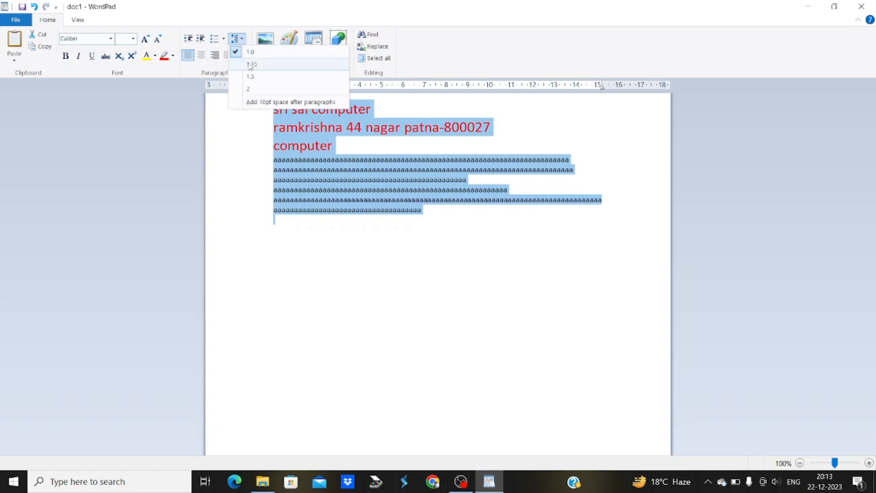
{"action": "left_click", "coordinate": [157, 131]}
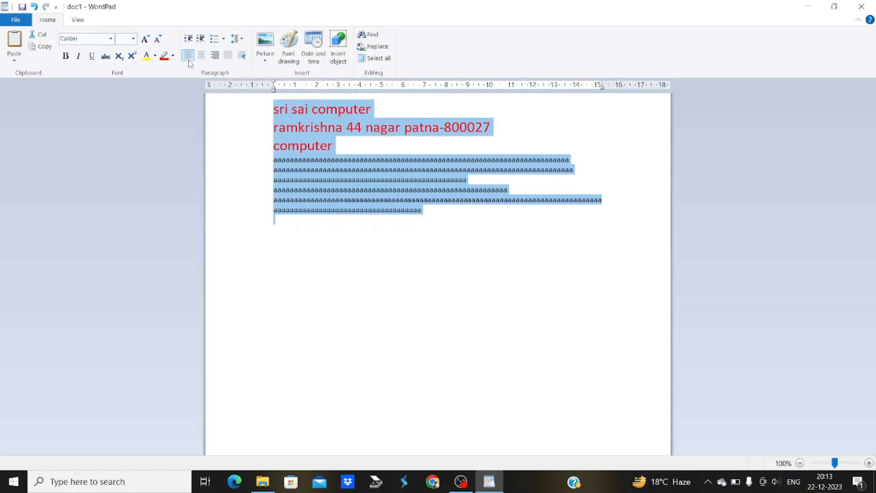
{"action": "left_click", "coordinate": [485, 223]}
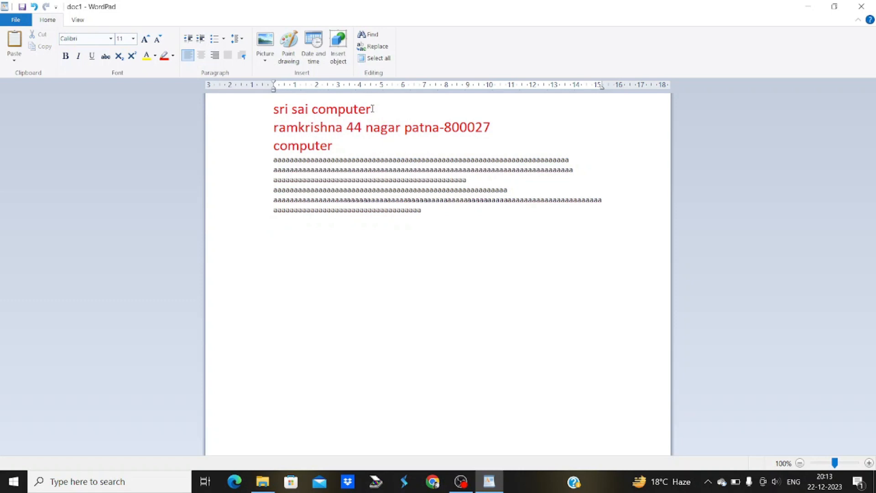
Paste a copy of the red 'sri sai computer' line below the text, leaving it left-aligned after alignment trials
{"action": "left_click_drag", "start_coordinate": [373, 109], "coordinate": [260, 119]}
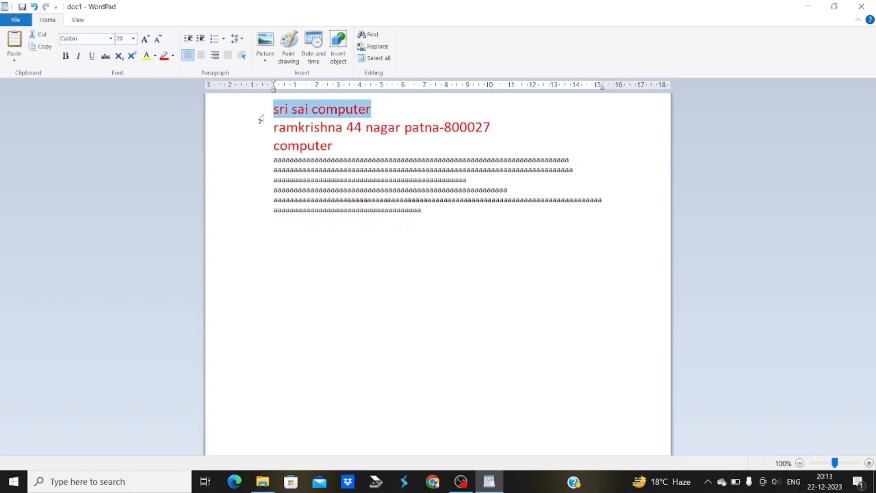
{"action": "left_click", "coordinate": [441, 217]}
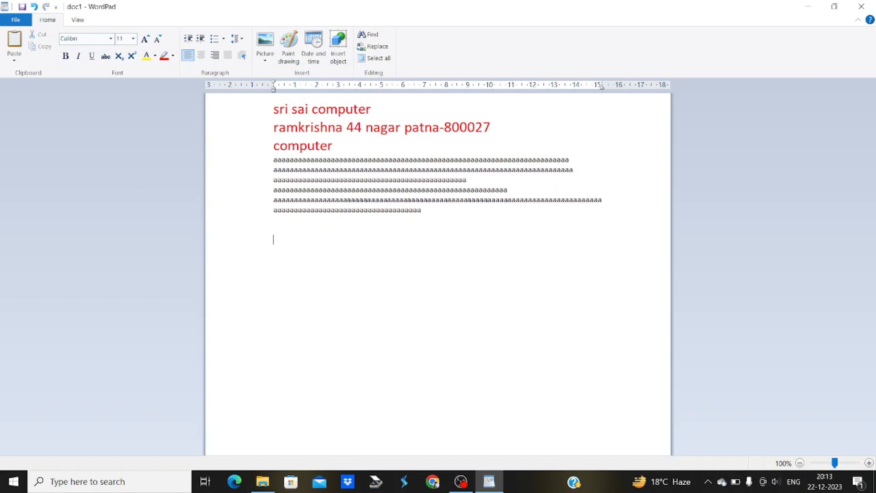
{"action": "type", "text": "sri sai computer"}
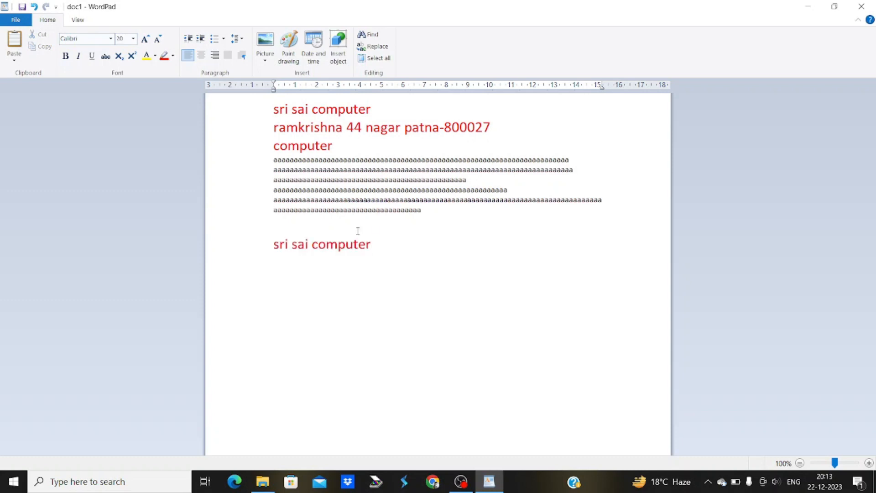
{"action": "left_click_drag", "start_coordinate": [373, 245], "coordinate": [270, 247]}
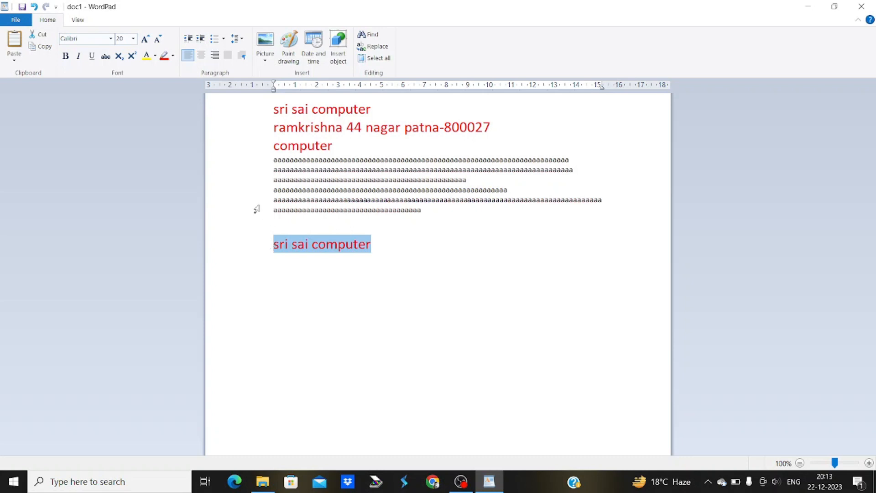
{"action": "left_click", "coordinate": [201, 55]}
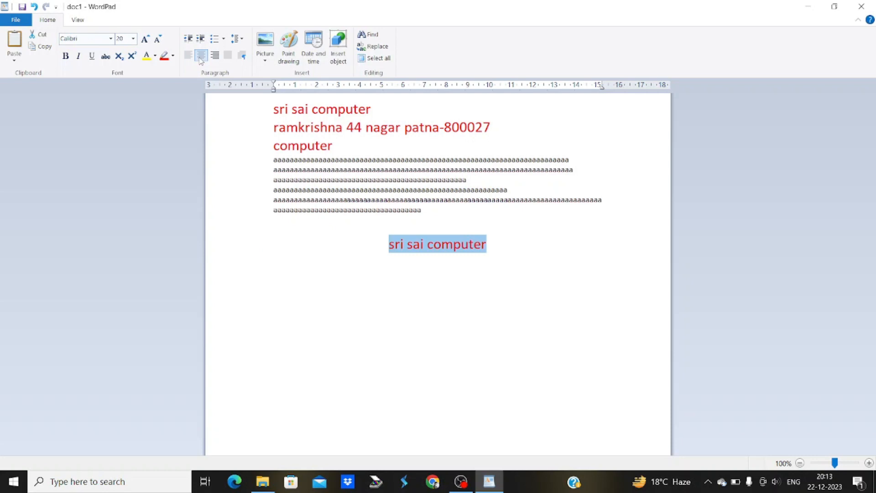
{"action": "left_click", "coordinate": [215, 56]}
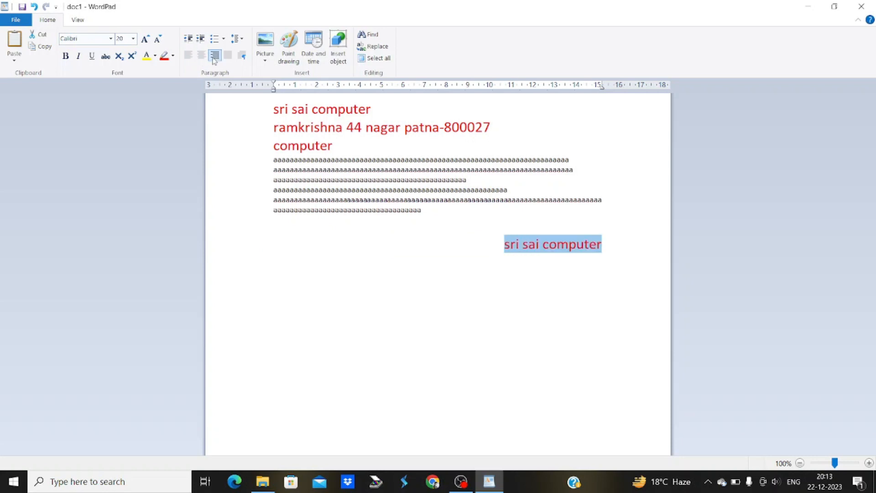
{"action": "left_click", "coordinate": [227, 56]}
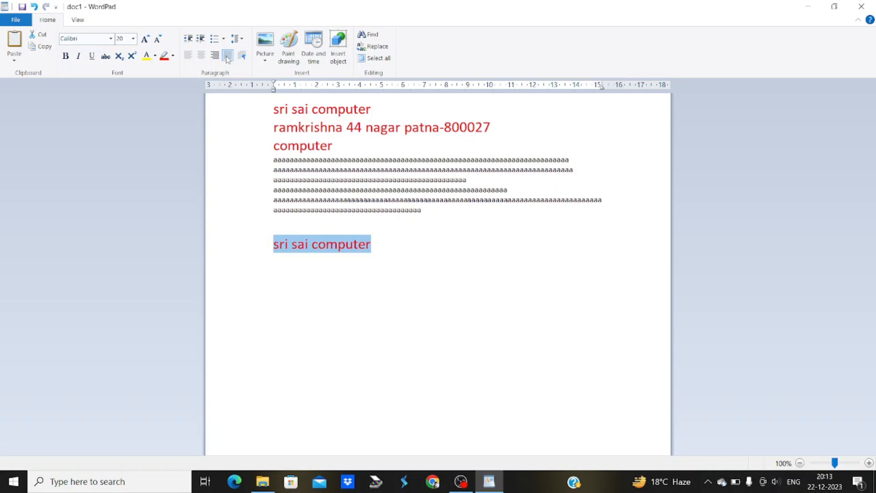
{"action": "left_click", "coordinate": [188, 55]}
Justify the six lines of a's, then select the whole document
{"action": "left_click_drag", "start_coordinate": [435, 210], "coordinate": [264, 165]}
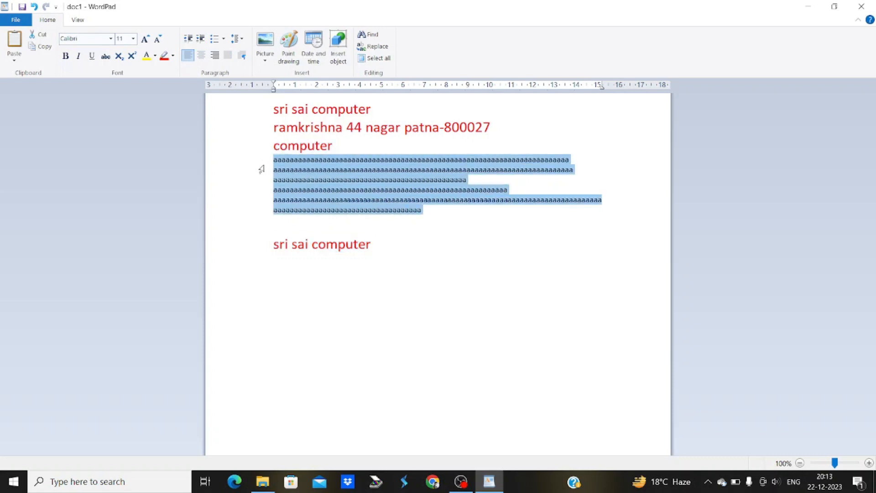
{"action": "left_click", "coordinate": [228, 56]}
{"action": "left_click", "coordinate": [450, 231]}
{"action": "left_click", "coordinate": [431, 212]}
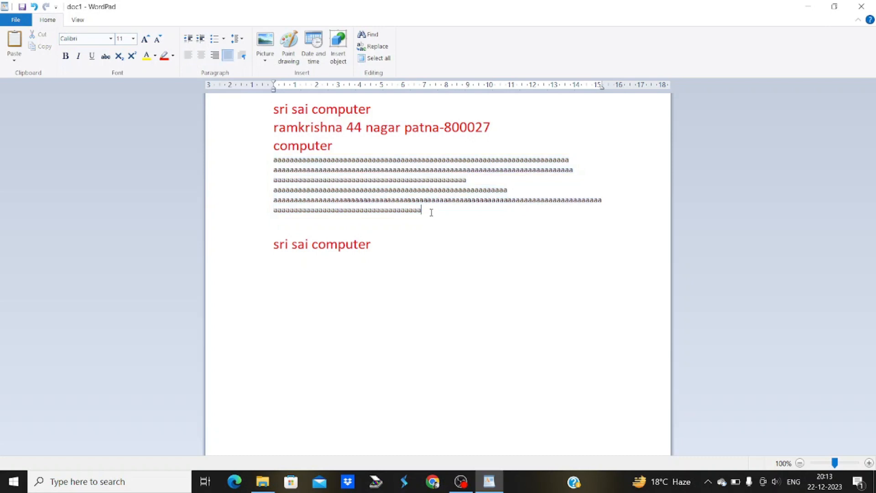
{"action": "key", "text": "Down"}
{"action": "left_click_drag", "start_coordinate": [273, 199], "coordinate": [436, 212]}
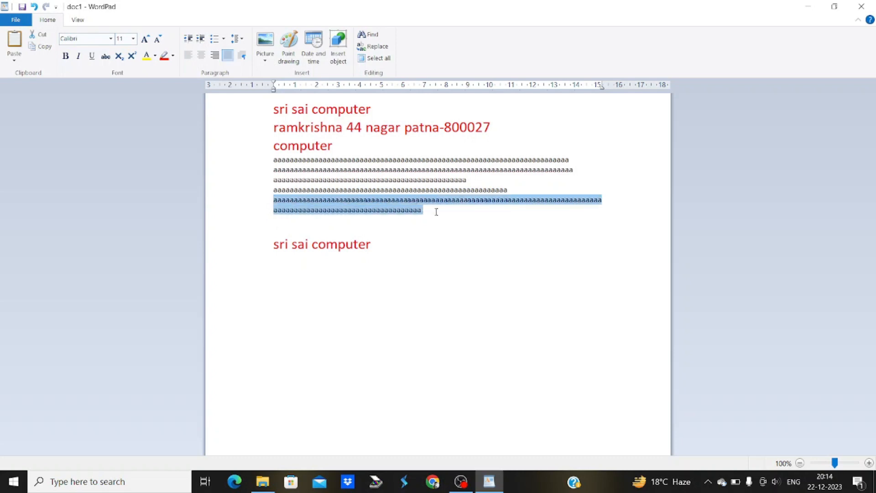
{"action": "left_click", "coordinate": [480, 227]}
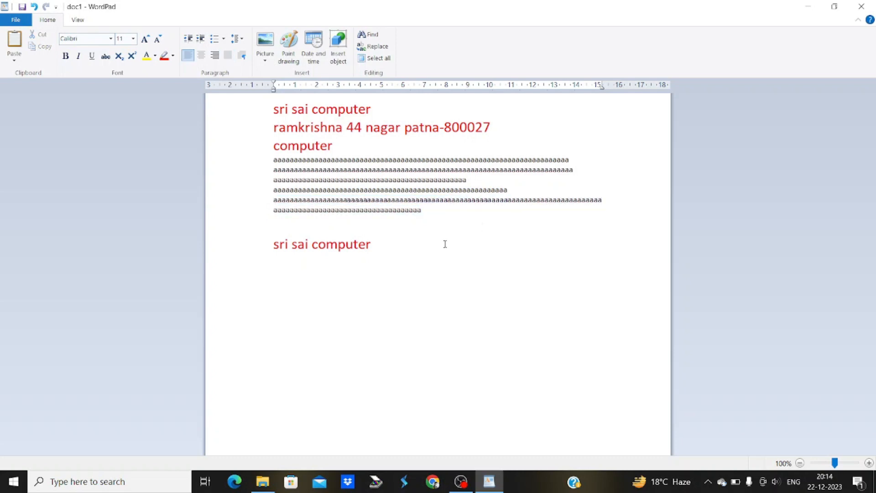
{"action": "left_click_drag", "start_coordinate": [445, 245], "coordinate": [238, 108]}
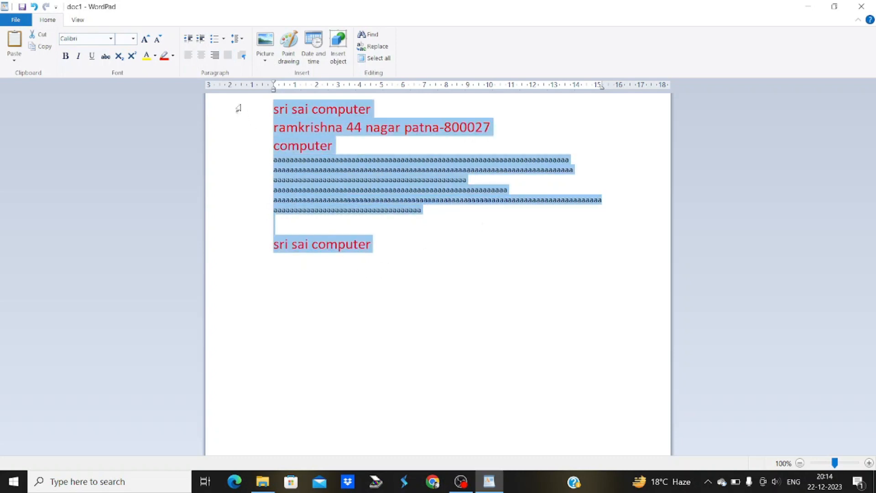
Deselect the WordPad text and launch Microsoft Word 2010 as 'winword' from the Run dialog
{"action": "left_click", "coordinate": [291, 130]}
{"action": "key", "text": "super+r"}
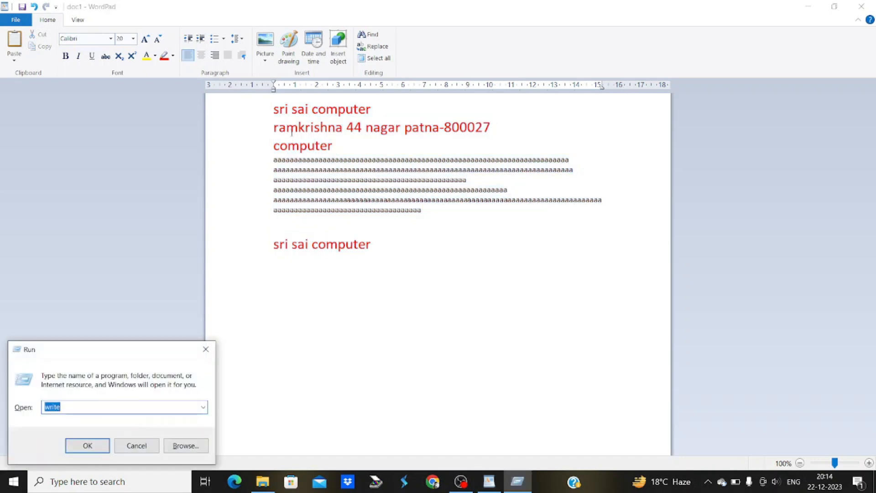
{"action": "type", "text": "win"}
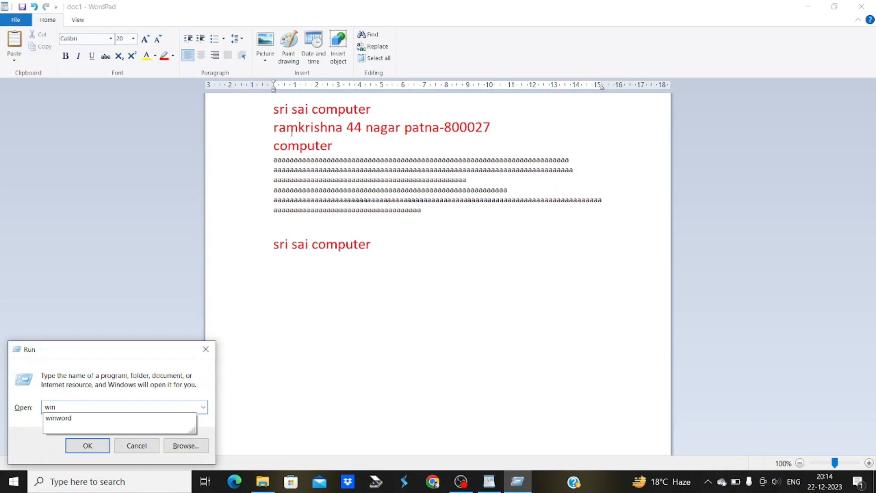
{"action": "key", "text": "Down"}
{"action": "key", "text": "Return"}
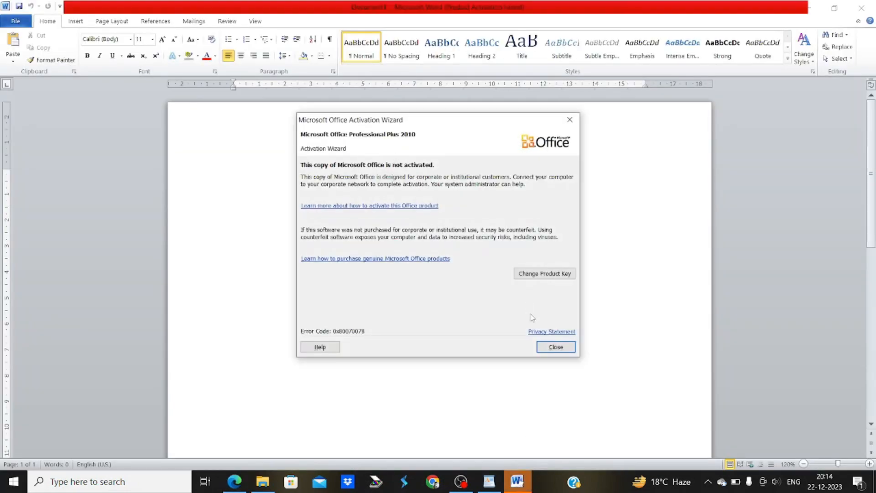
Close the Microsoft Office Activation Wizard in Word
{"action": "left_click", "coordinate": [548, 348]}
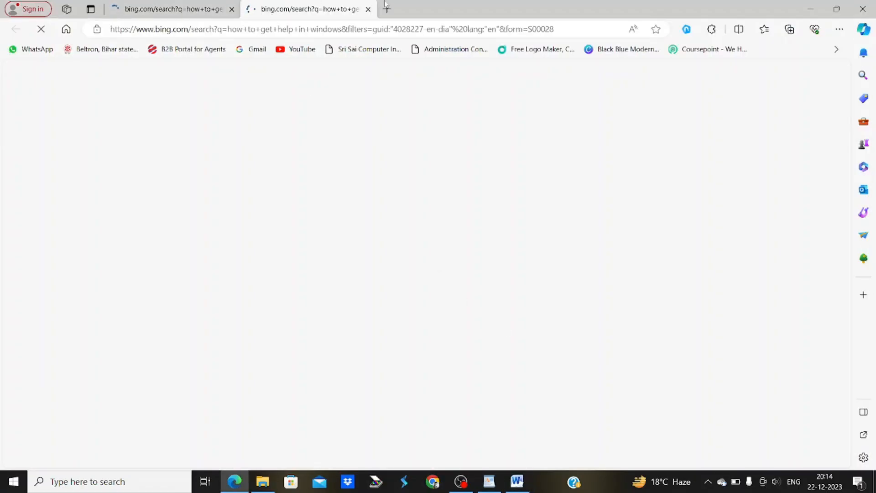
Close the duplicate Edge tab and select the Microsoft Support snippet on getting help in Windows
{"action": "left_click", "coordinate": [231, 9]}
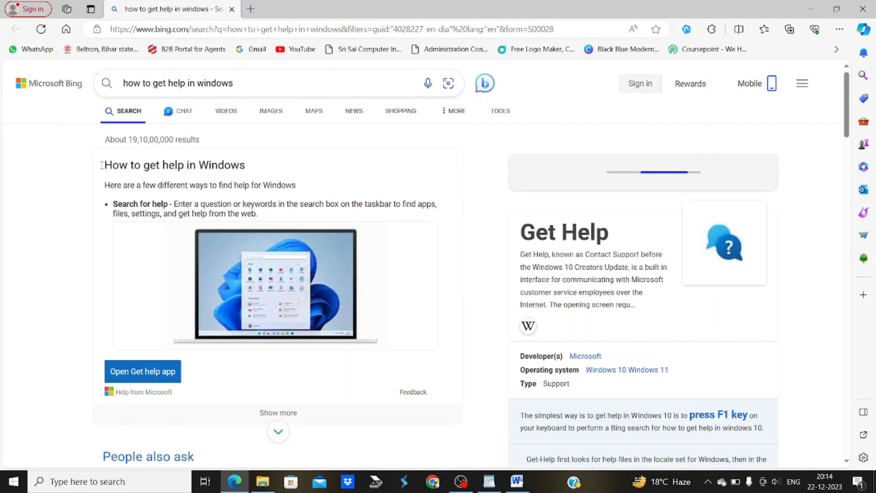
{"action": "left_click_drag", "start_coordinate": [102, 164], "coordinate": [281, 215]}
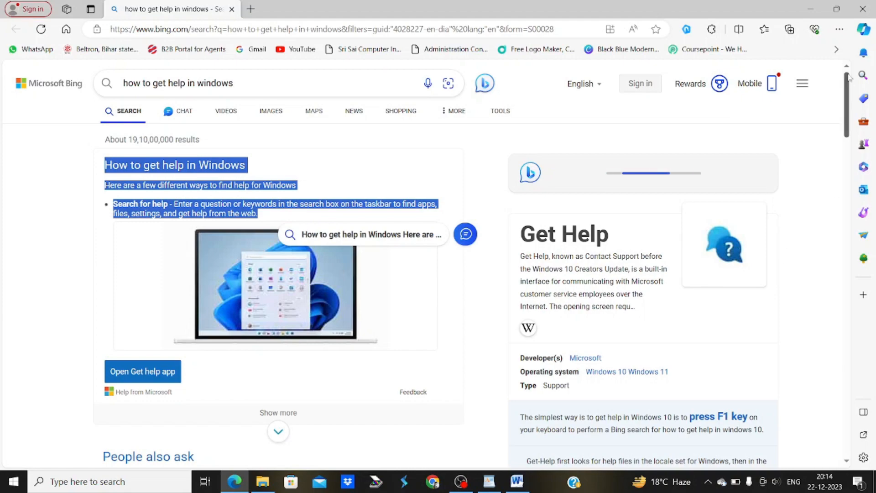
{"action": "left_click_drag", "start_coordinate": [847, 104], "coordinate": [874, 227]}
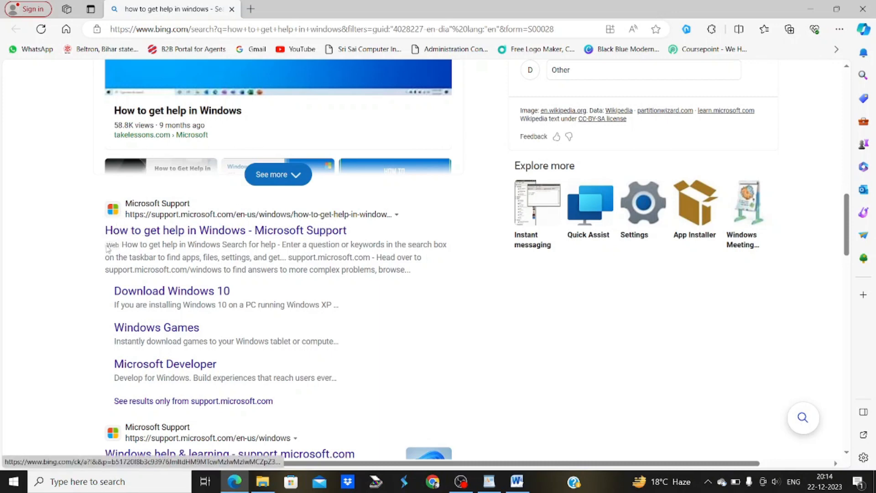
{"action": "left_click_drag", "start_coordinate": [108, 248], "coordinate": [448, 274]}
{"action": "key", "text": "ctrl+c"}
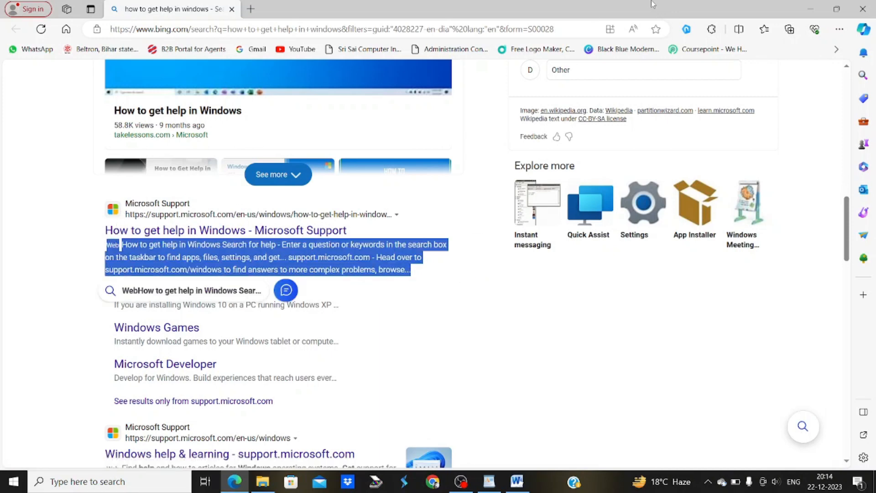
Minimize Edge and Word, then paste the web snippet on a new line below 'sri sai computer'
{"action": "left_click", "coordinate": [808, 9]}
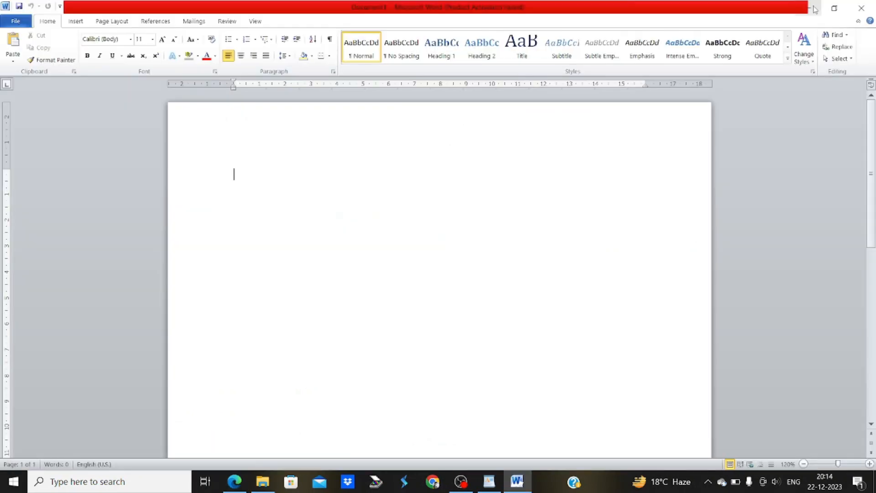
{"action": "left_click", "coordinate": [808, 9]}
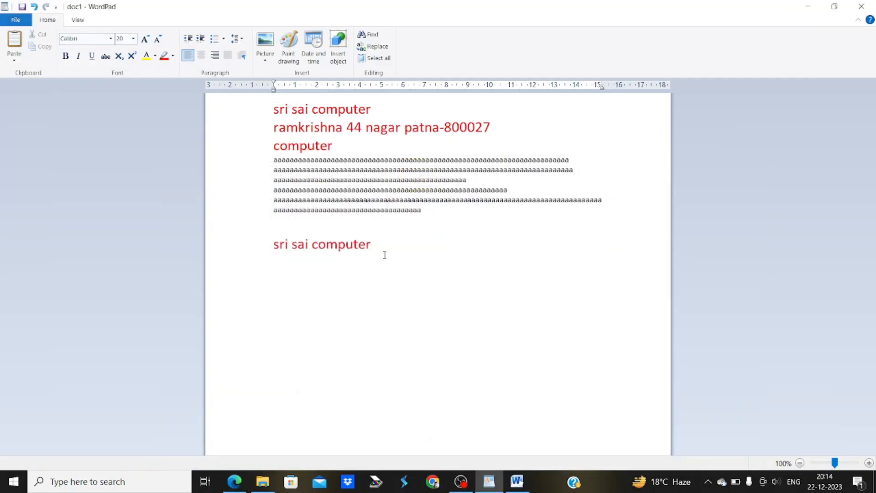
{"action": "key", "text": "Return"}
{"action": "key", "text": "ctrl+v"}
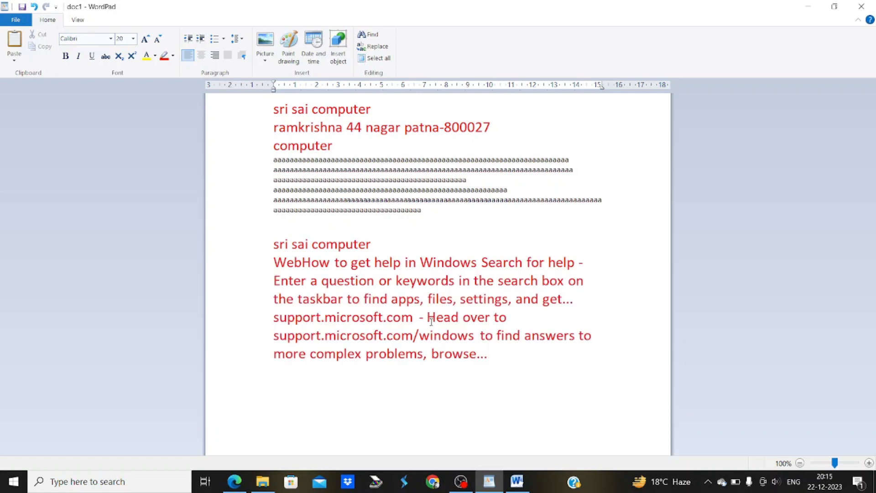
Try centre, right and justify on the pasted snippet, leave it left-aligned, and open Paragraph settings
{"action": "left_click_drag", "start_coordinate": [489, 356], "coordinate": [235, 270]}
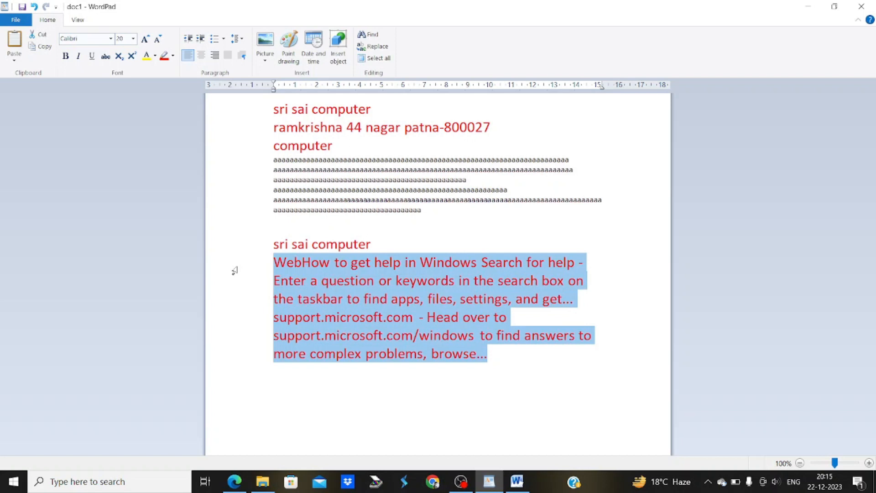
{"action": "left_click", "coordinate": [202, 59]}
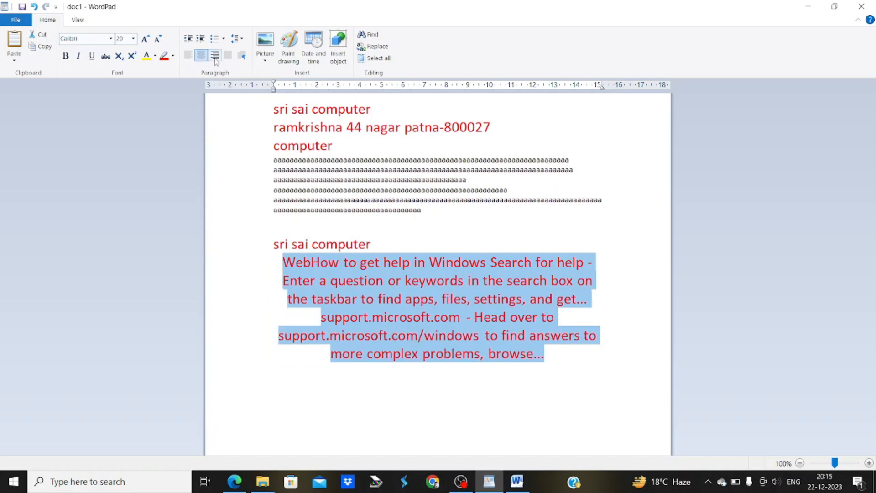
{"action": "left_click", "coordinate": [215, 56]}
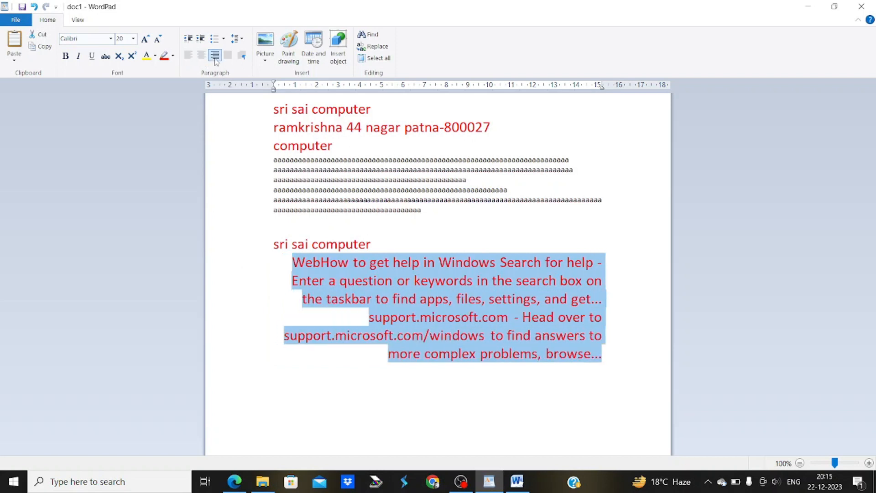
{"action": "left_click", "coordinate": [187, 59]}
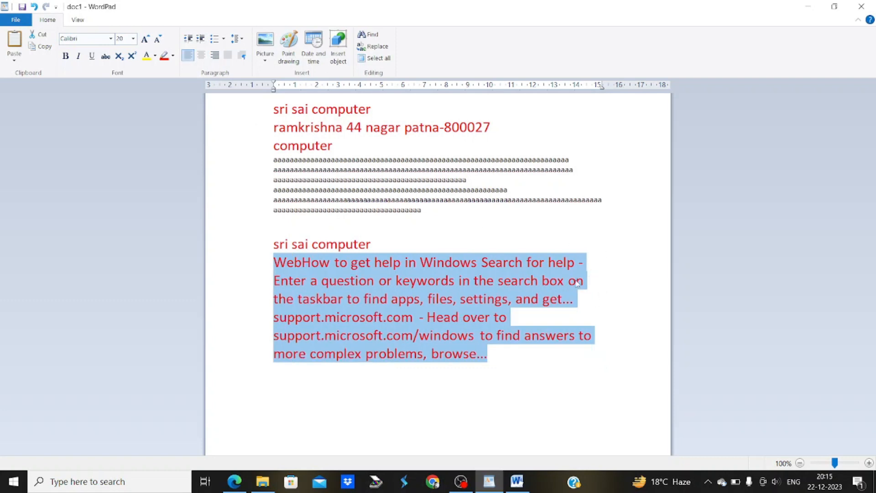
{"action": "left_click", "coordinate": [228, 56]}
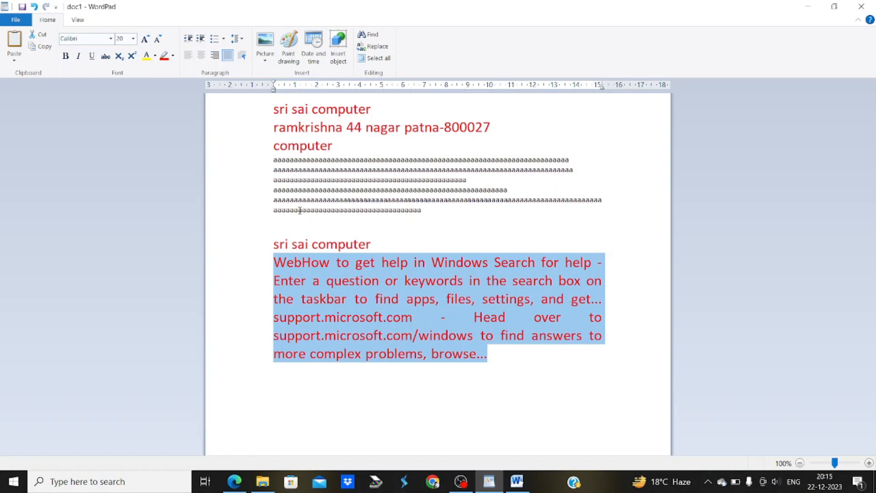
{"action": "left_click", "coordinate": [188, 55]}
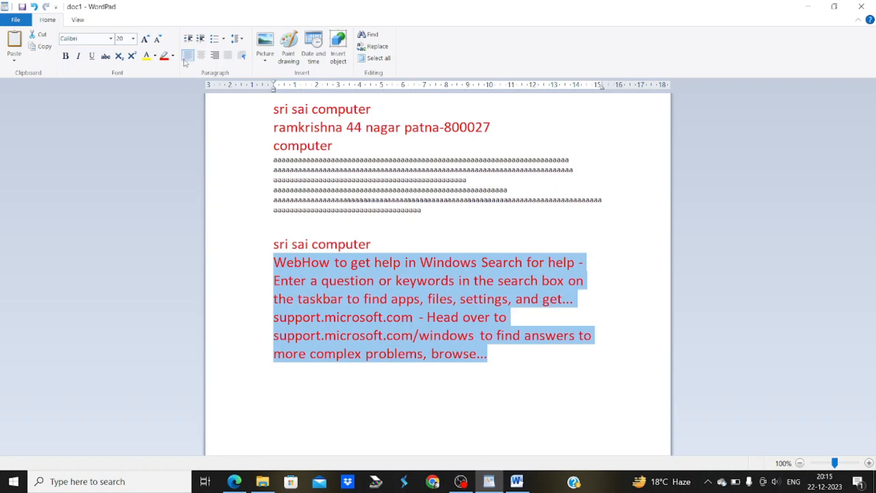
{"action": "left_click", "coordinate": [239, 56]}
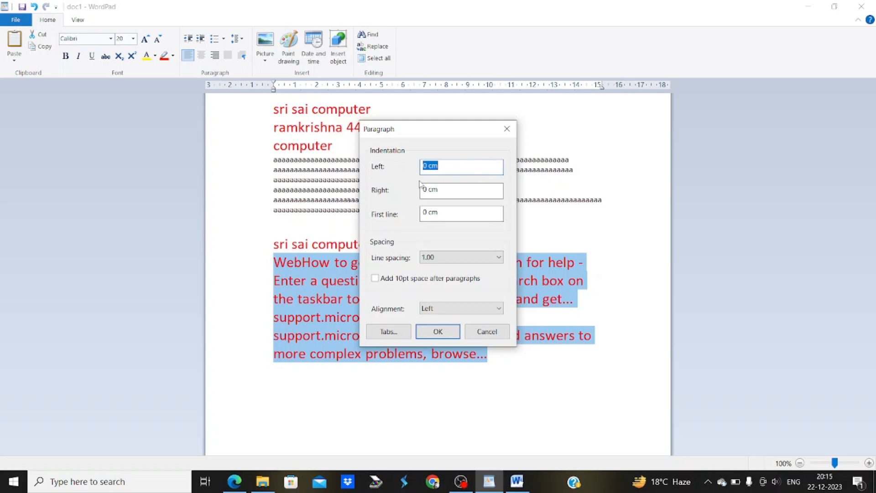
Indent the pasted help paragraph 1 cm left and right with a 0.5 cm first-line indent
{"action": "type", "text": "1"}
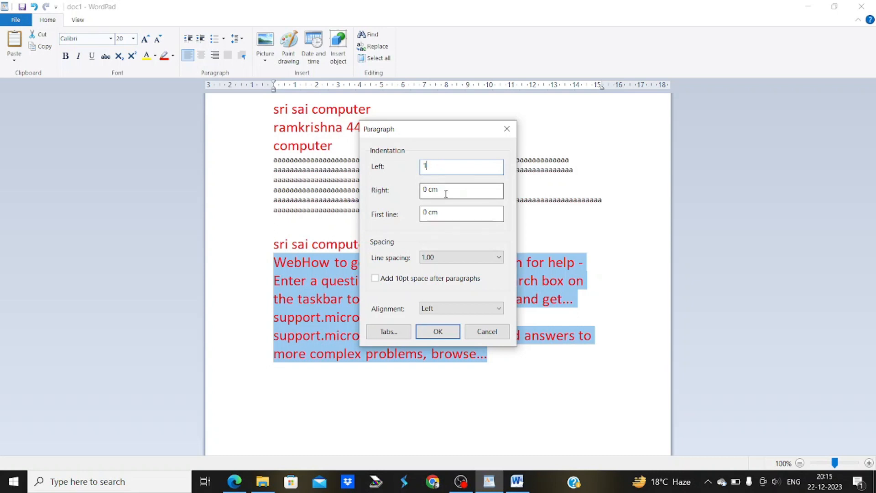
{"action": "left_click_drag", "start_coordinate": [446, 190], "coordinate": [422, 190]}
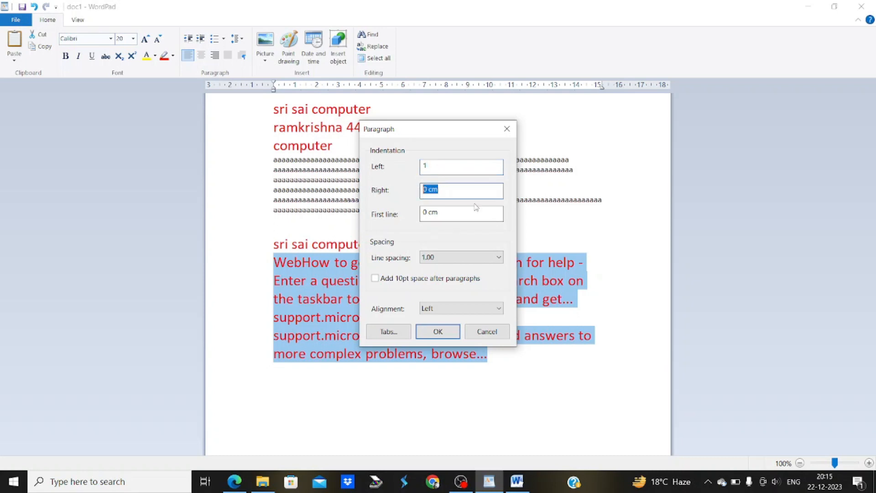
{"action": "type", "text": "1"}
{"action": "left_click_drag", "start_coordinate": [446, 212], "coordinate": [411, 223]}
{"action": "type", "text": "-5"}
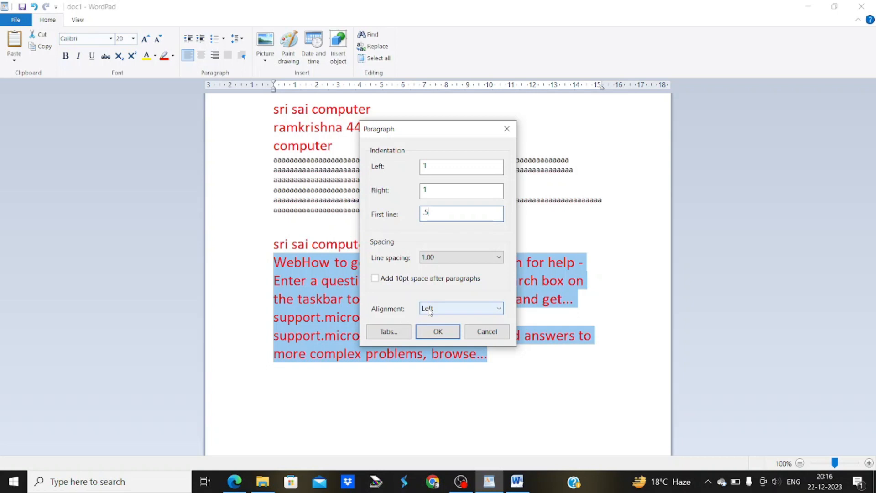
{"action": "left_click", "coordinate": [433, 331]}
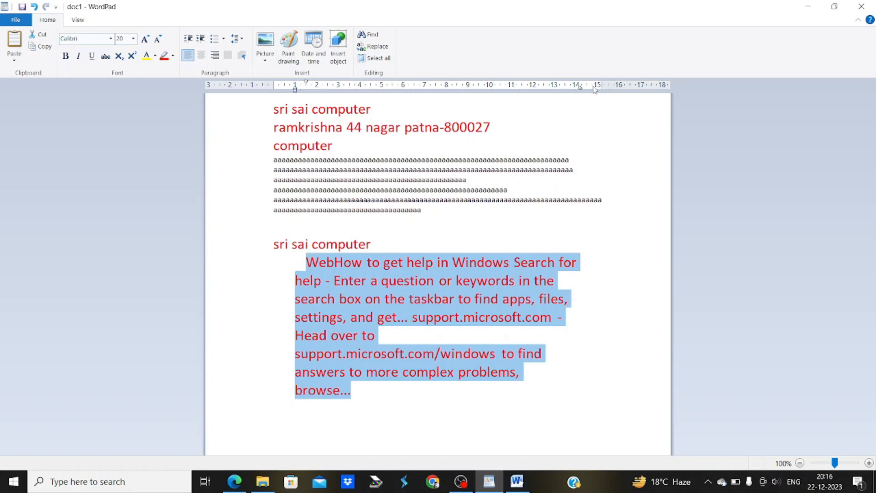
Reset the help paragraph's left, right and first-line indents to 0, then select all and deselect
{"action": "left_click", "coordinate": [239, 57]}
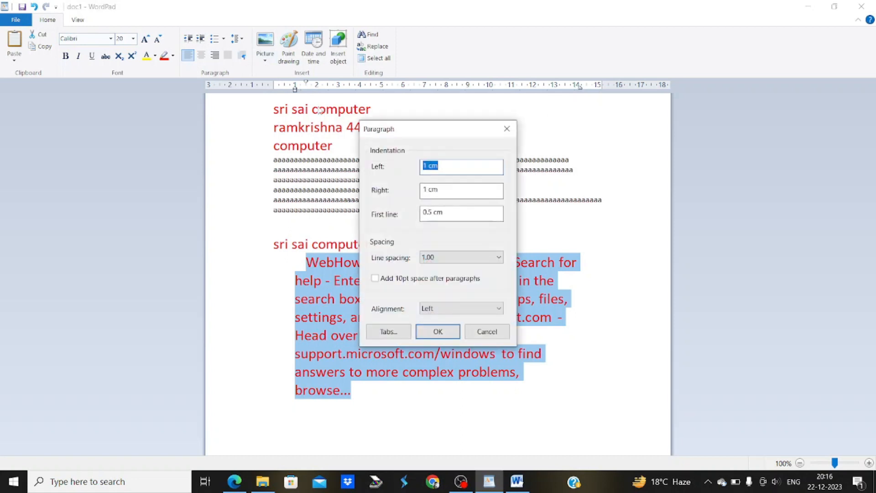
{"action": "type", "text": "0"}
{"action": "key", "text": "Tab"}
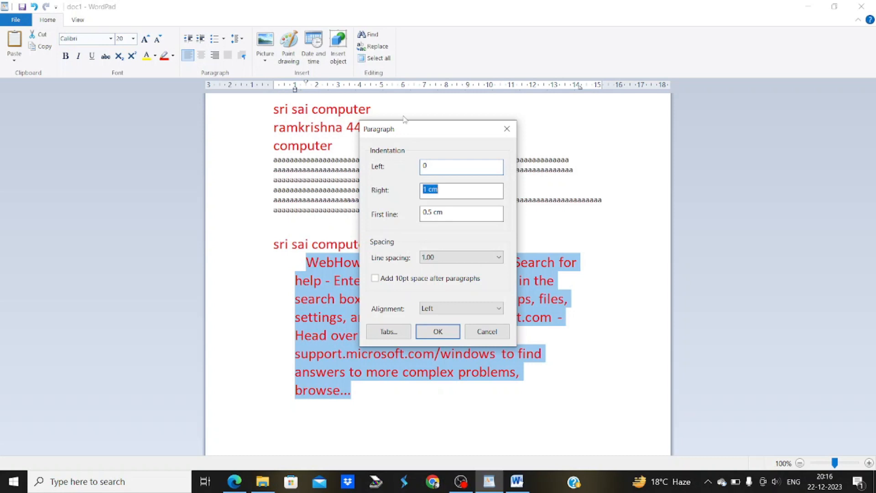
{"action": "type", "text": "0"}
{"action": "key", "text": "Tab"}
{"action": "type", "text": "0"}
{"action": "key", "text": "Return"}
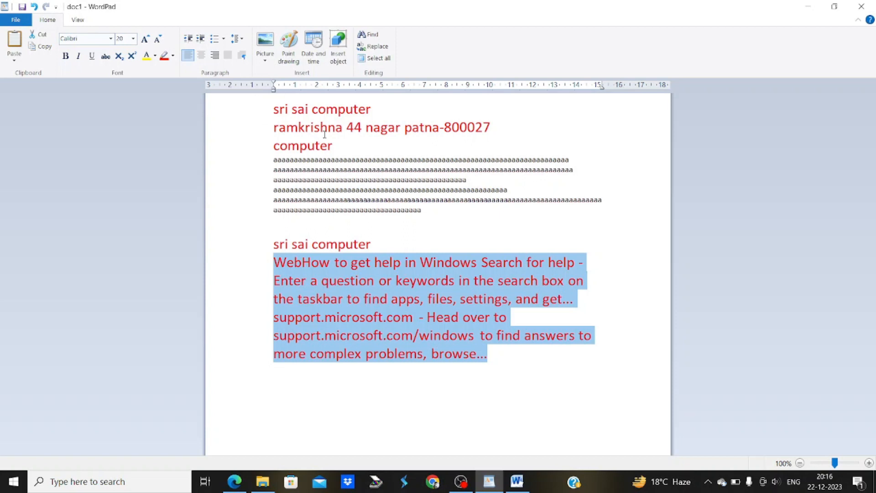
{"action": "key", "text": "ctrl+a"}
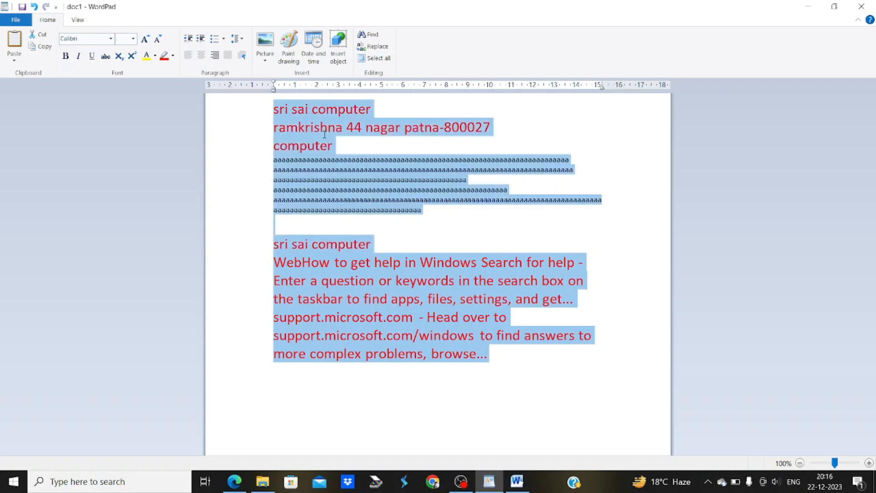
{"action": "left_click", "coordinate": [524, 353]}
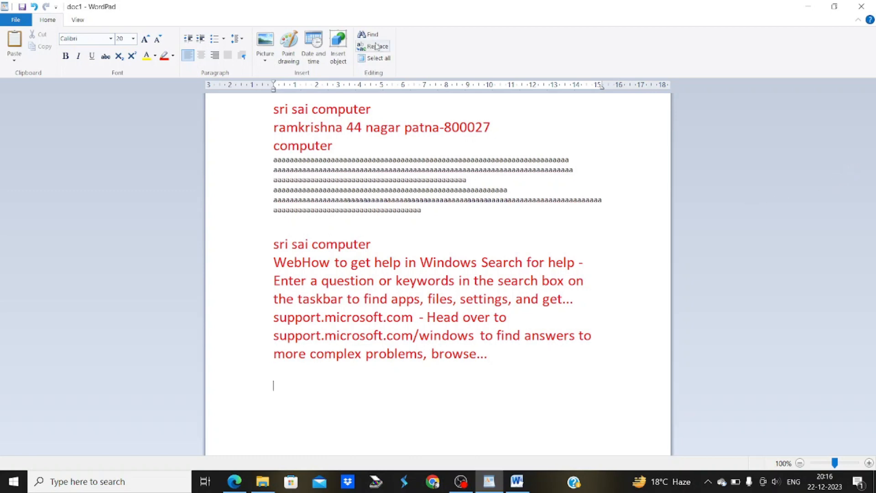
Insert the picture 'maa' from the Desktop below the help paragraph
{"action": "left_click", "coordinate": [271, 64]}
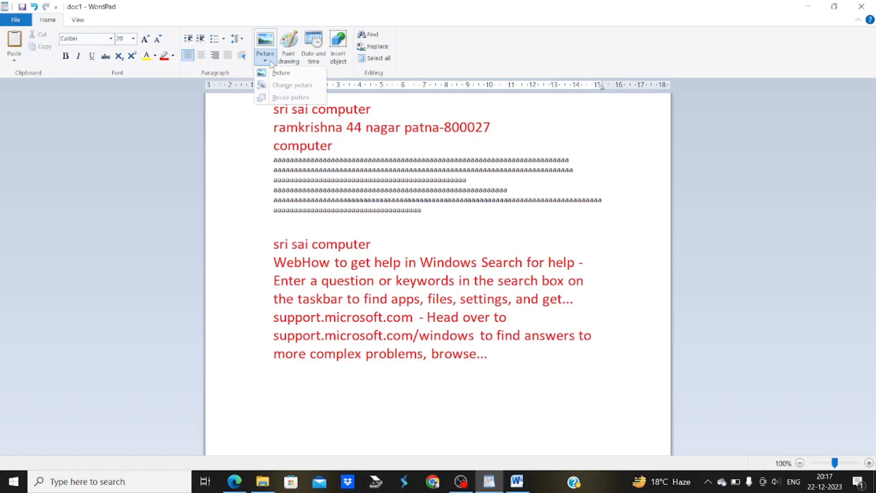
{"action": "left_click", "coordinate": [275, 75]}
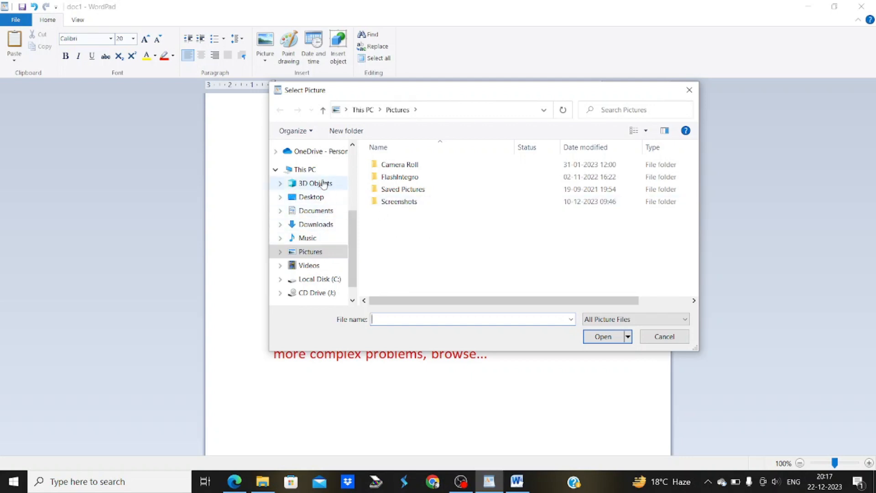
{"action": "left_click", "coordinate": [315, 197]}
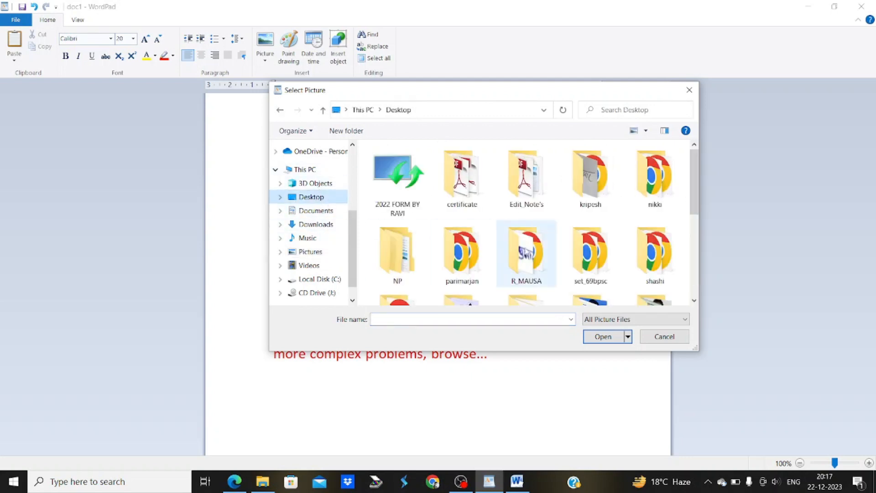
{"action": "left_click_drag", "start_coordinate": [694, 168], "coordinate": [701, 244]}
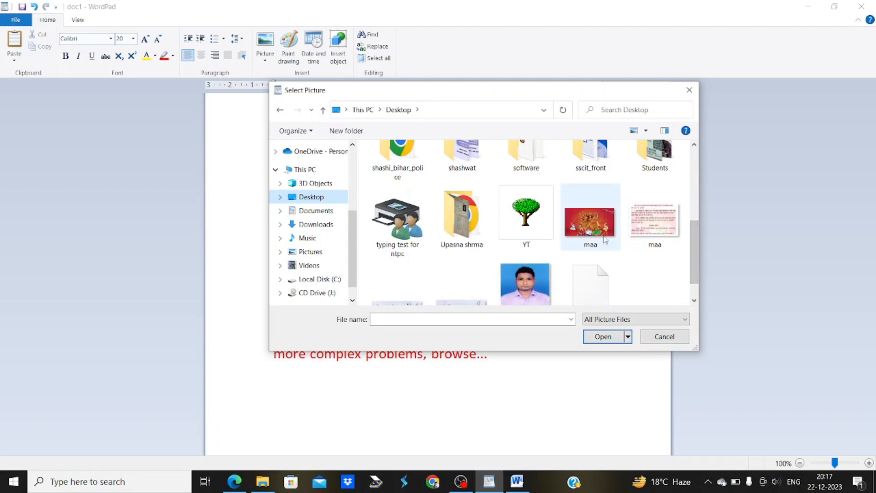
{"action": "left_click", "coordinate": [599, 238]}
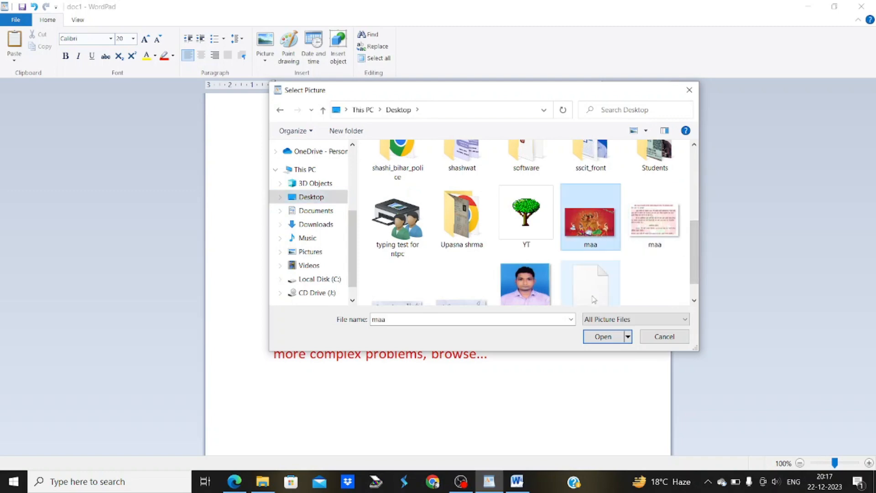
{"action": "left_click", "coordinate": [603, 337]}
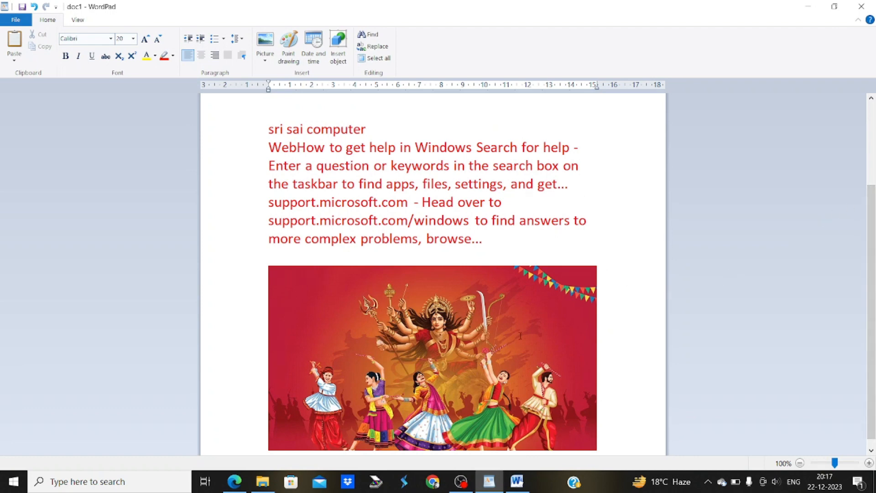
Enlarge the dancers picture proportionally by dragging its corner handle
{"action": "left_click", "coordinate": [482, 339]}
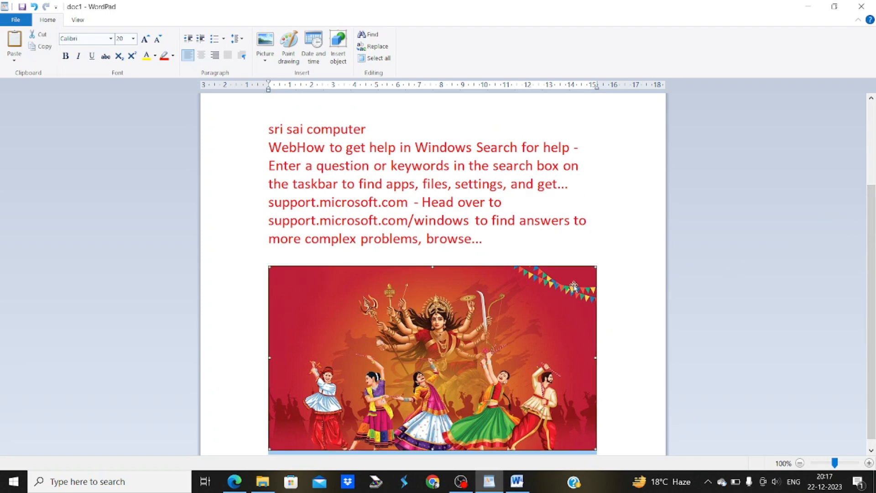
{"action": "left_click", "coordinate": [606, 256]}
{"action": "left_click", "coordinate": [559, 285]}
{"action": "left_click_drag", "start_coordinate": [597, 265], "coordinate": [632, 145]}
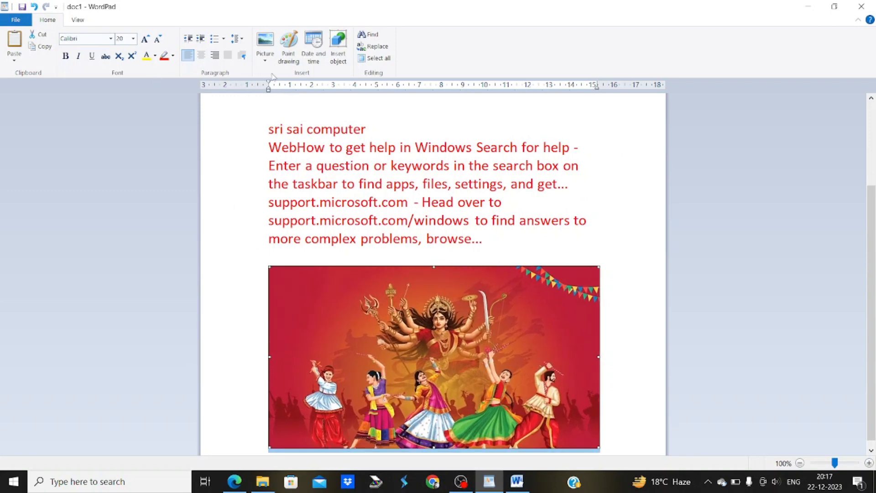
Replace the dancers picture with the second maa image, the Hindi notice
{"action": "left_click", "coordinate": [264, 59]}
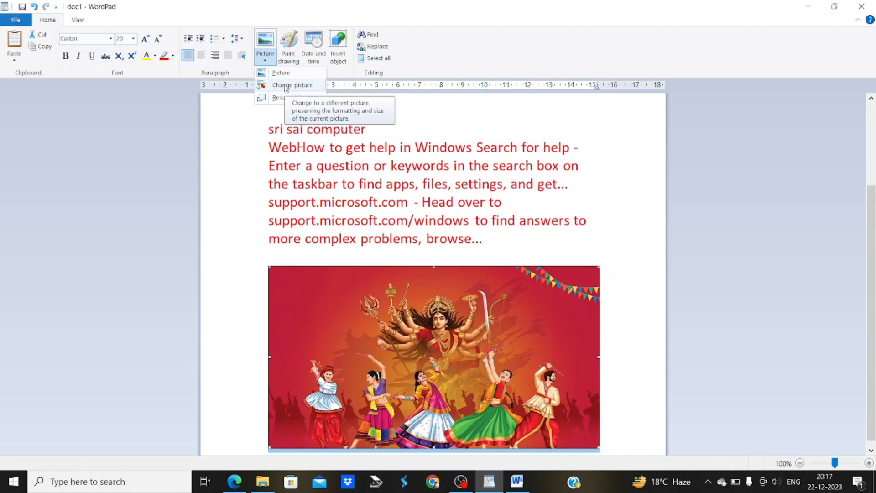
{"action": "left_click", "coordinate": [300, 196]}
{"action": "left_click", "coordinate": [300, 196]}
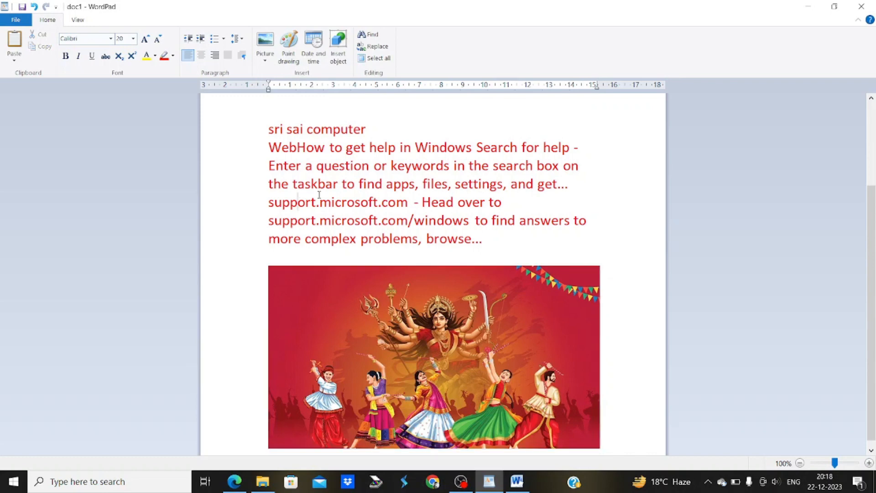
{"action": "left_click", "coordinate": [265, 59]}
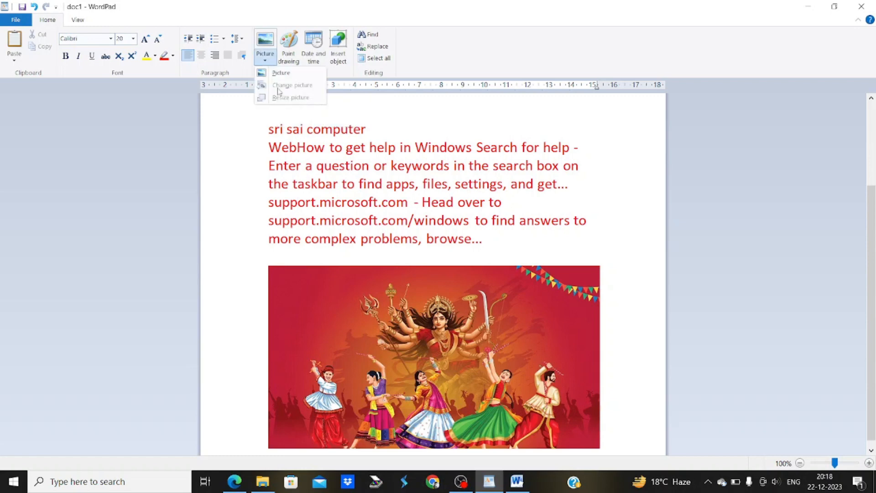
{"action": "left_click", "coordinate": [315, 129]}
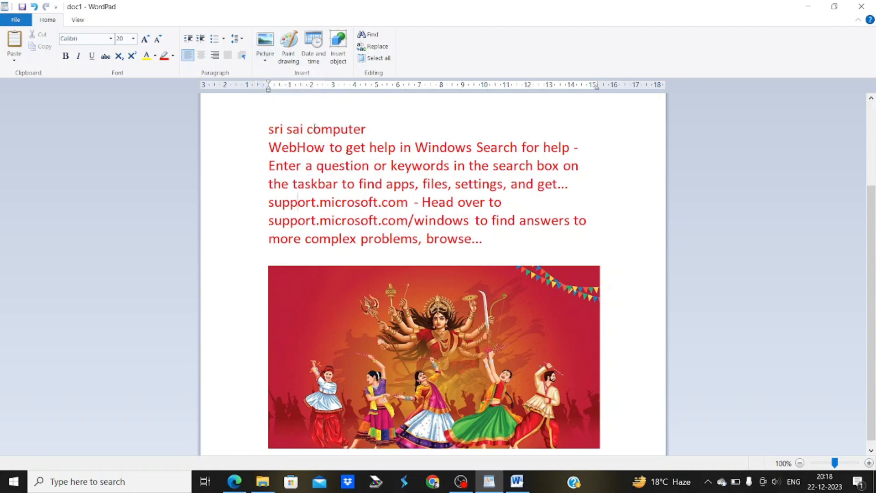
{"action": "left_click", "coordinate": [361, 292]}
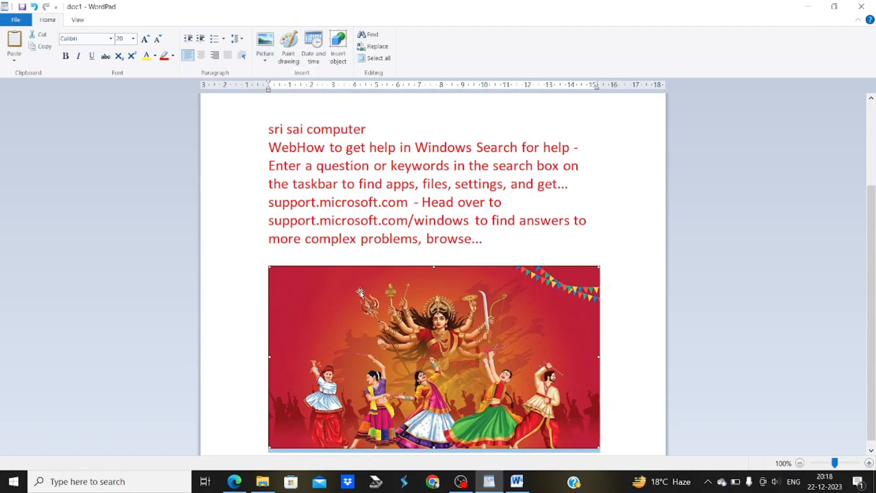
{"action": "left_click", "coordinate": [264, 62]}
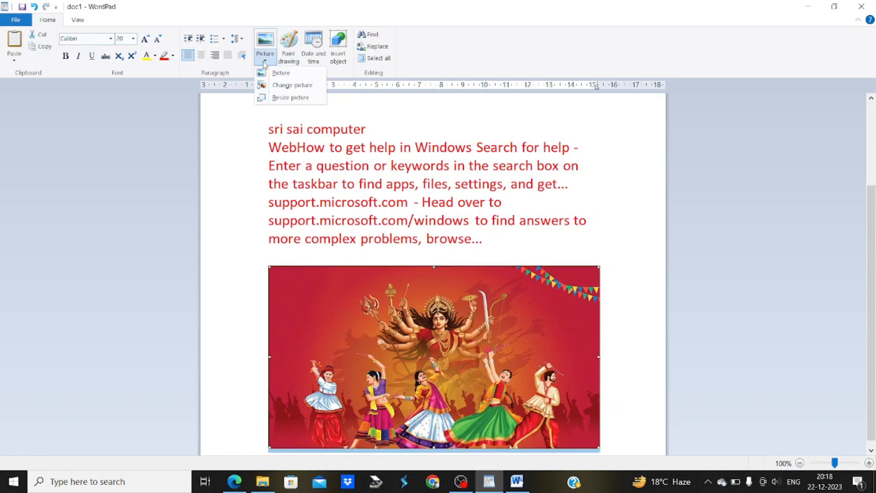
{"action": "left_click", "coordinate": [280, 86]}
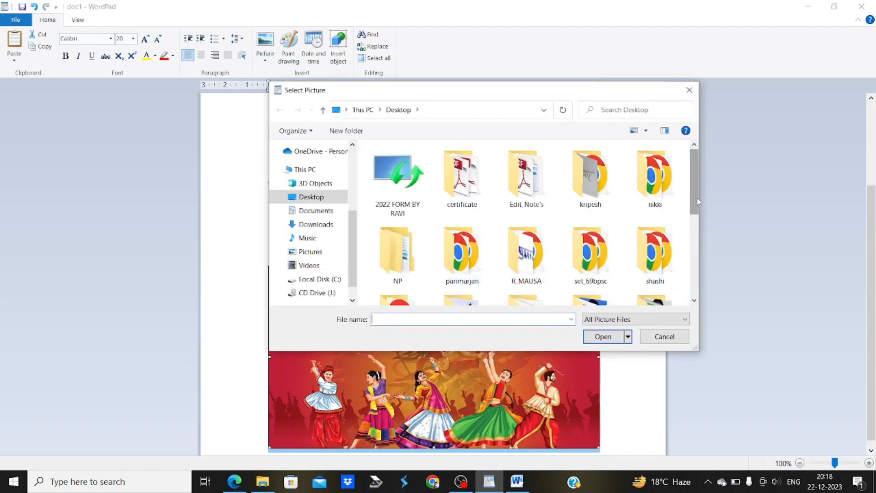
{"action": "scroll", "coordinate": [697, 201], "scroll_direction": "down", "scroll_amount": 5}
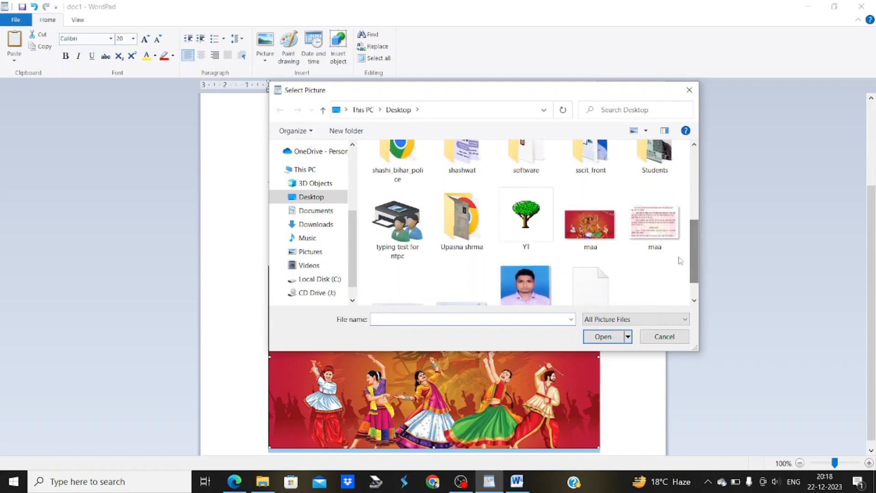
{"action": "left_click", "coordinate": [660, 240]}
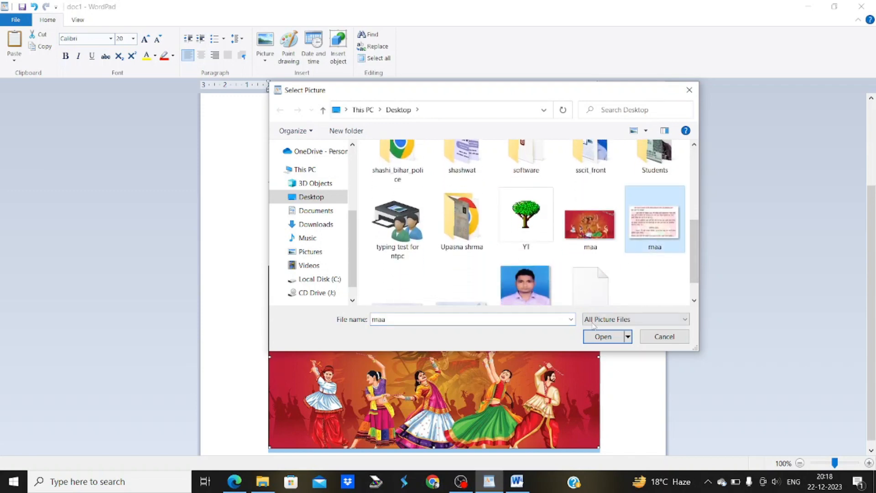
{"action": "left_click", "coordinate": [597, 337]}
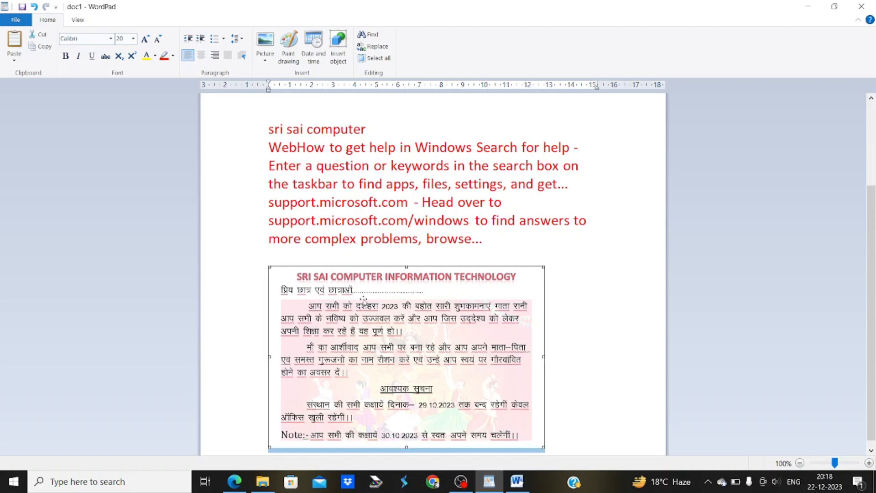
Change the picture back to the maa dancers image
{"action": "left_click", "coordinate": [265, 60]}
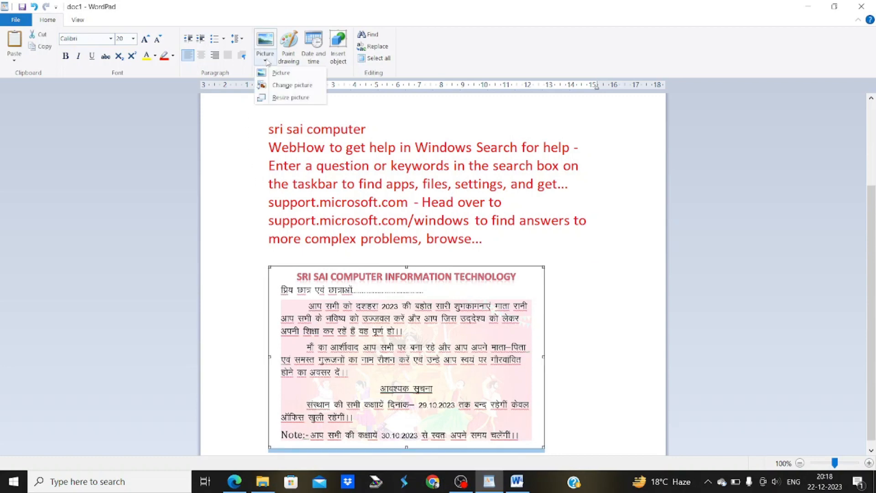
{"action": "left_click", "coordinate": [265, 86]}
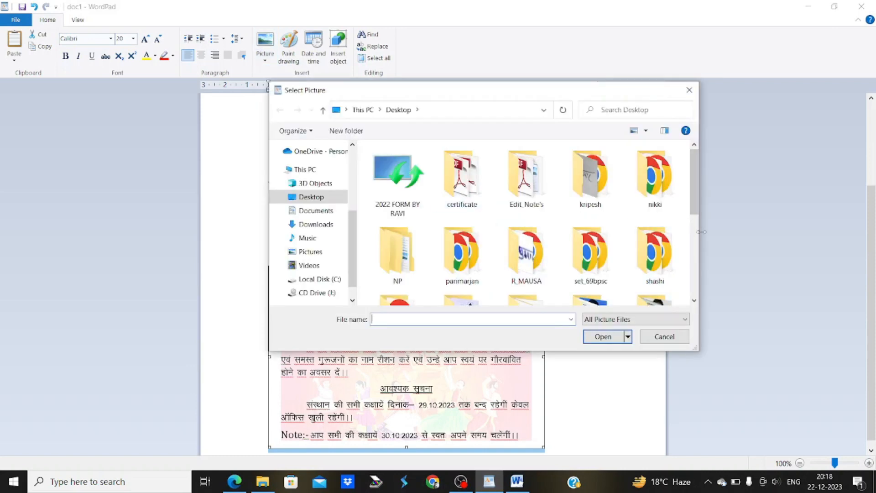
{"action": "scroll", "coordinate": [695, 239], "scroll_direction": "down", "scroll_amount": 3}
{"action": "left_click", "coordinate": [591, 250]}
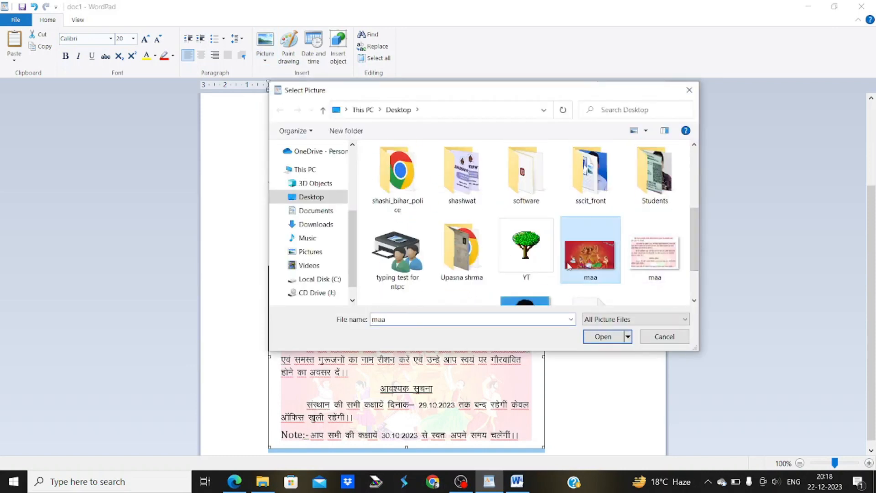
{"action": "left_click", "coordinate": [599, 333]}
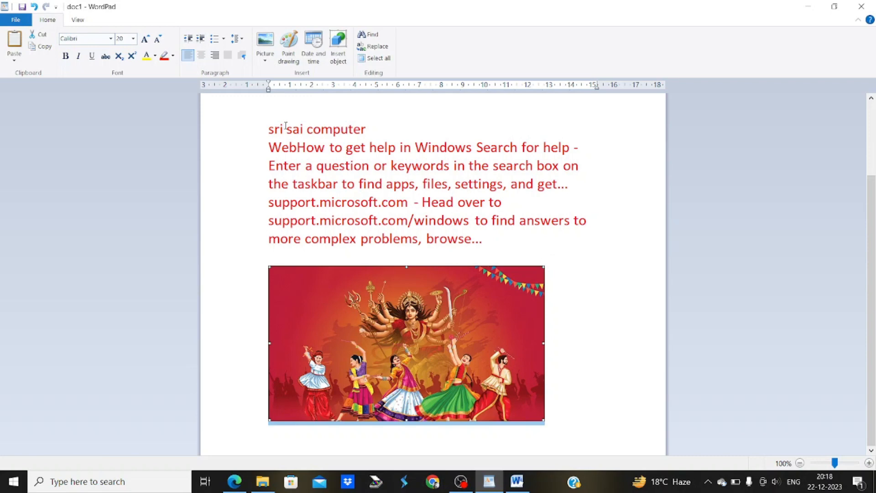
In Resize picture, try sizes of 25, 35 and 30 percent while toggling the aspect-ratio lock
{"action": "left_click", "coordinate": [265, 57]}
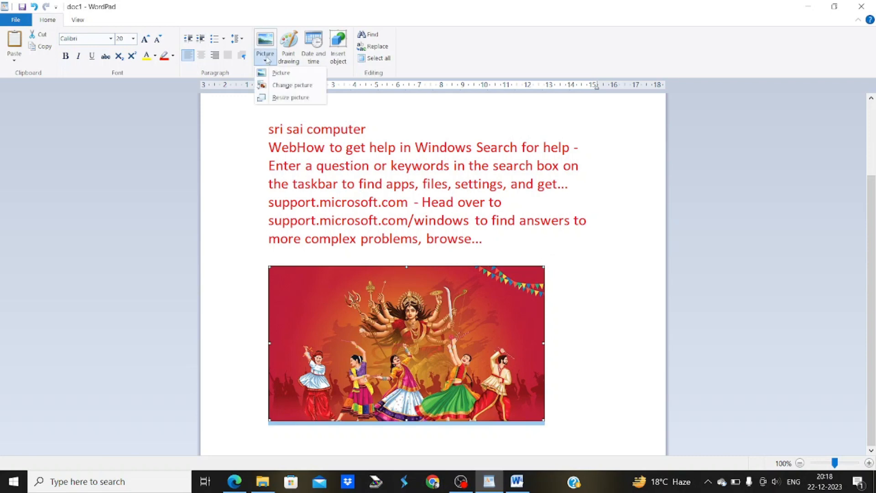
{"action": "left_click", "coordinate": [288, 97]}
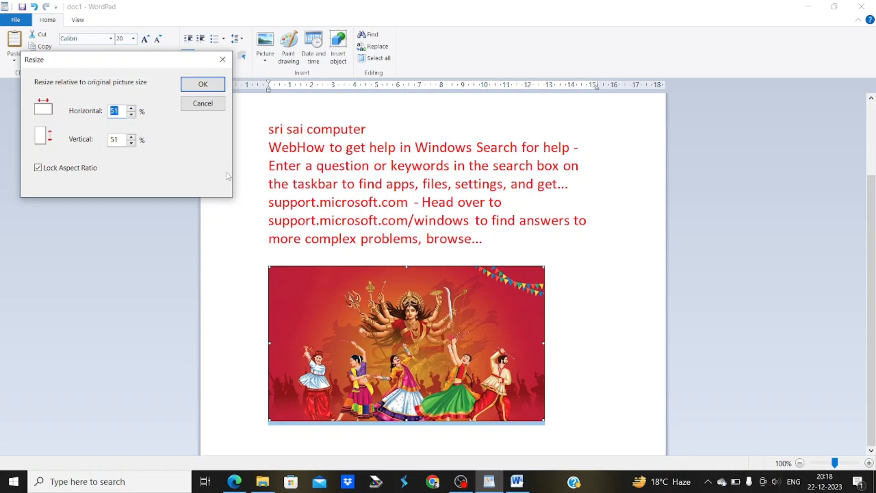
{"action": "type", "text": "25"}
{"action": "left_click", "coordinate": [81, 168]}
{"action": "double_click", "coordinate": [114, 139]}
{"action": "type", "text": "35"}
{"action": "left_click", "coordinate": [56, 169]}
{"action": "double_click", "coordinate": [116, 110]}
{"action": "type", "text": "30"}
Apply 25% horizontal and vertical size with aspect ratio locked, then add a blank line below
{"action": "left_click", "coordinate": [73, 169]}
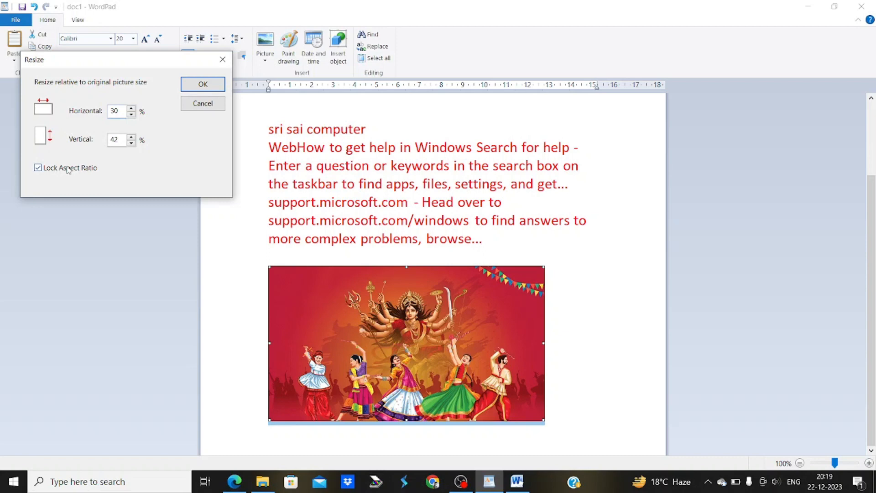
{"action": "double_click", "coordinate": [117, 136]}
{"action": "type", "text": "3"}
{"action": "left_click", "coordinate": [49, 170]}
{"action": "double_click", "coordinate": [113, 111]}
{"action": "type", "text": "25"}
{"action": "left_click", "coordinate": [202, 85]}
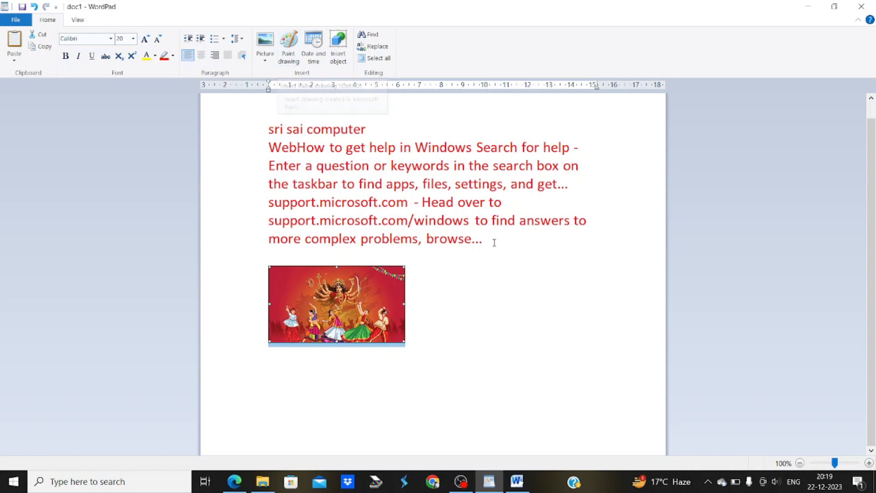
{"action": "left_click", "coordinate": [450, 340]}
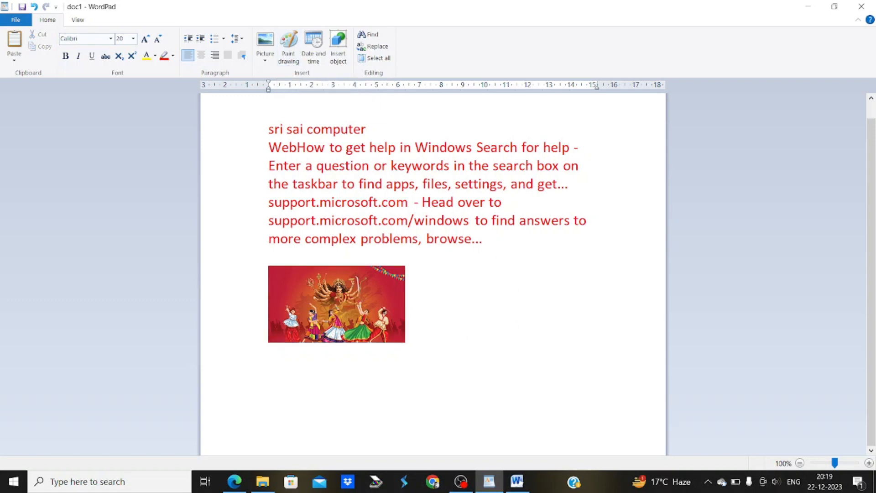
{"action": "key", "text": "Return"}
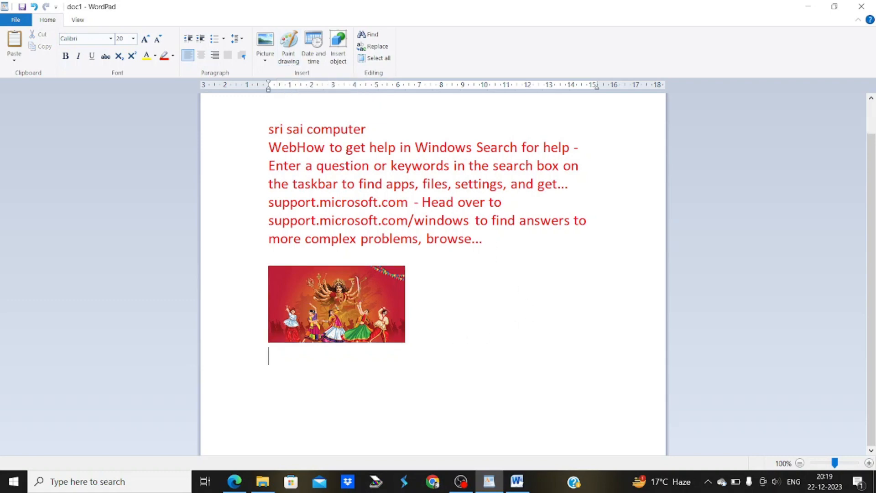
Embed a Paint drawing with a 608×315 canvas and a black freehand pencil line
{"action": "left_click", "coordinate": [286, 65]}
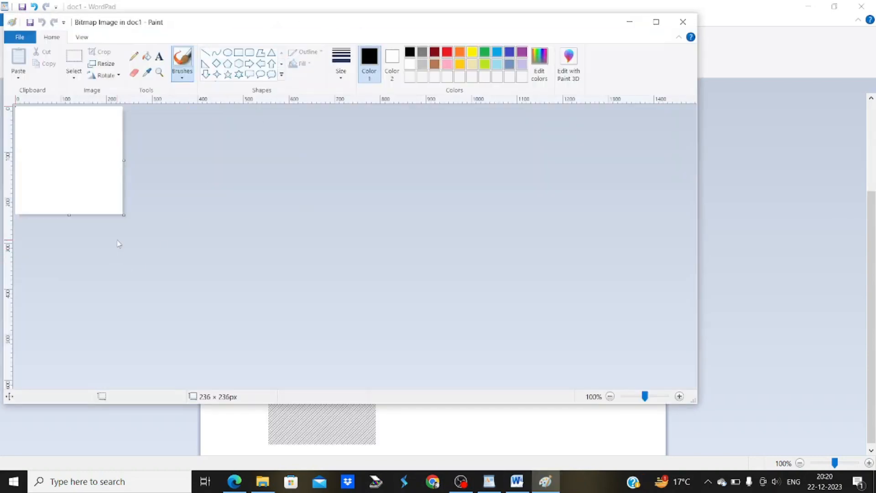
{"action": "left_click_drag", "start_coordinate": [124, 215], "coordinate": [293, 251]}
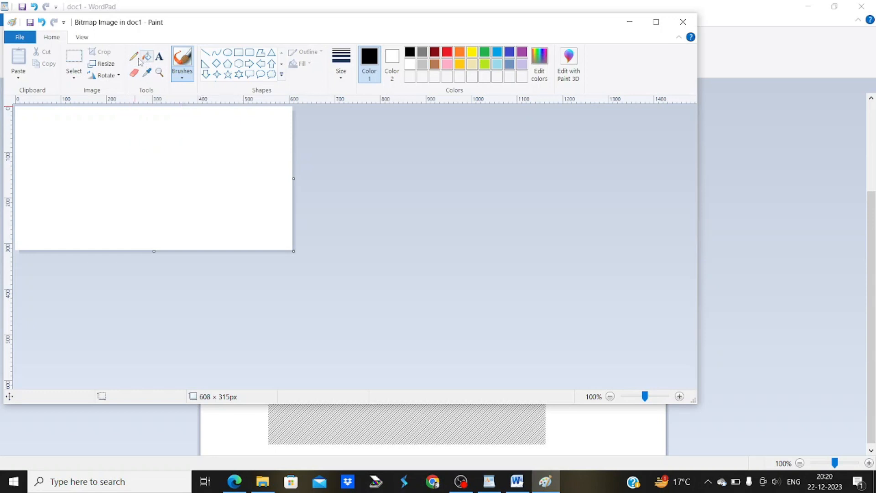
{"action": "left_click", "coordinate": [136, 60]}
{"action": "mouse_move", "coordinate": [68, 186]}
{"action": "left_mouse_down"}
{"action": "mouse_move", "coordinate": [98, 133]}
{"action": "mouse_move", "coordinate": [145, 151]}
{"action": "mouse_move", "coordinate": [217, 136]}
{"action": "left_mouse_up"}
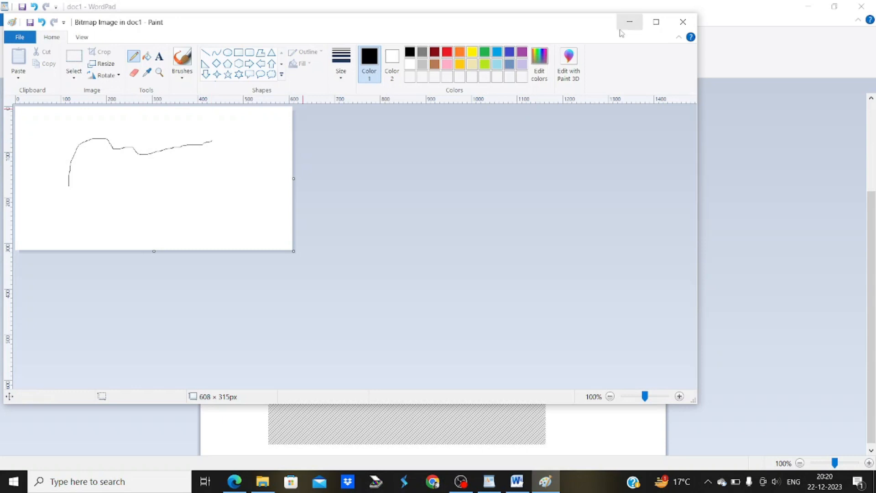
{"action": "left_click", "coordinate": [681, 23]}
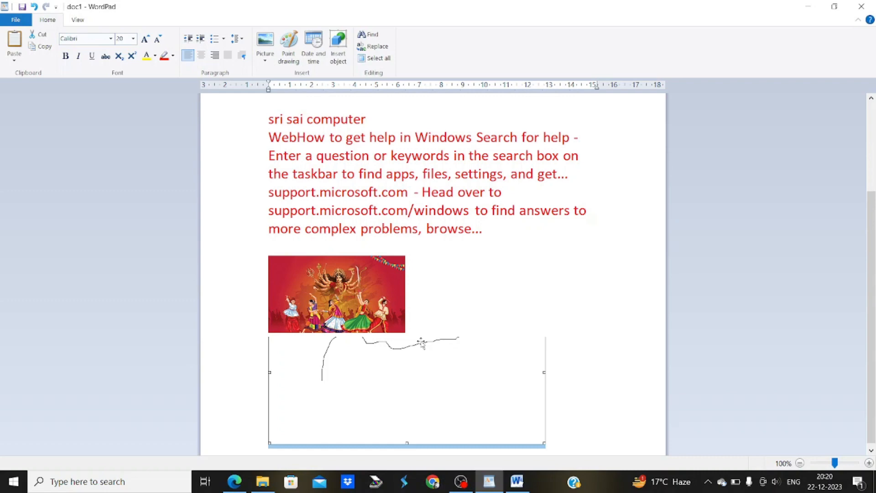
Delete the festival picture and fill the embedded drawing's background with red
{"action": "left_click", "coordinate": [366, 301]}
{"action": "key", "text": "Delete"}
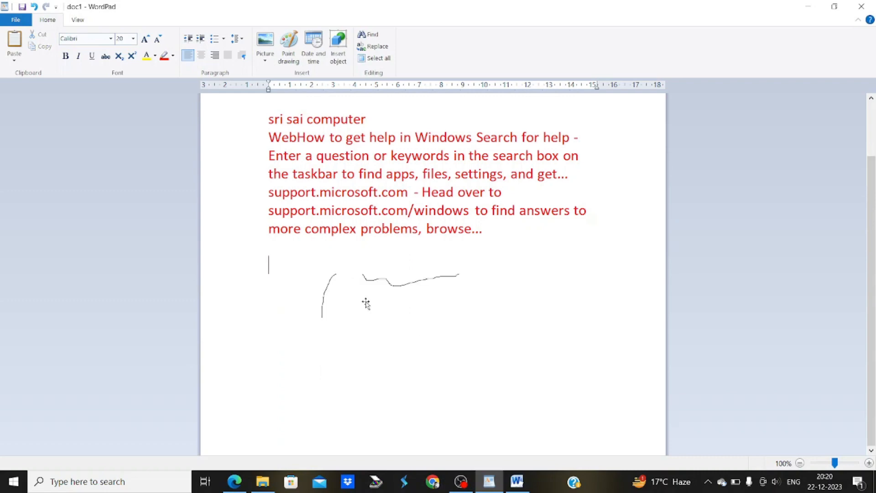
{"action": "left_click", "coordinate": [366, 303]}
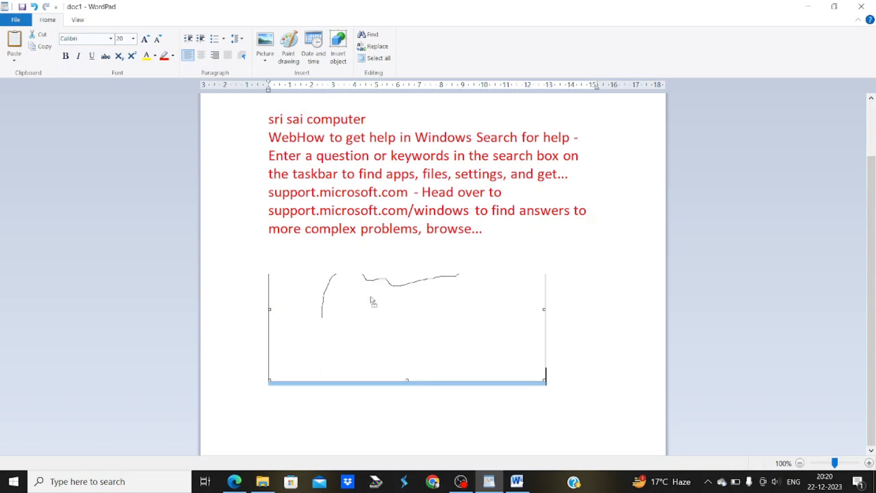
{"action": "double_click", "coordinate": [372, 325]}
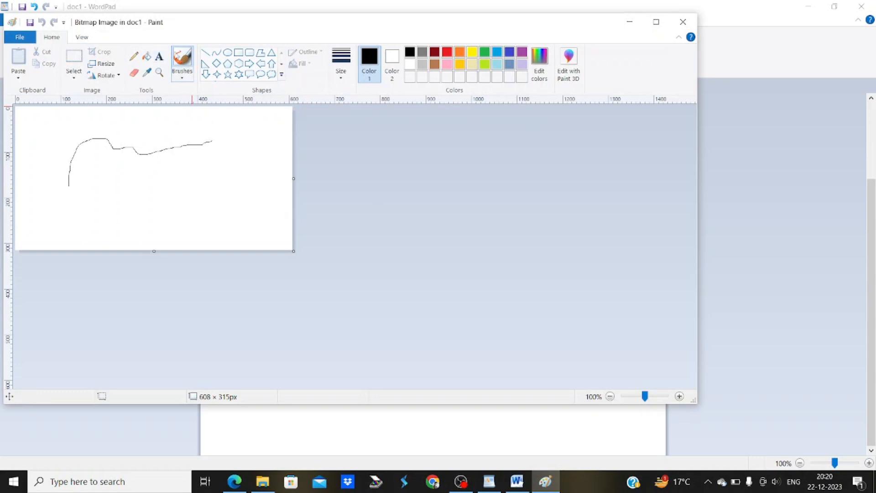
{"action": "left_click", "coordinate": [147, 57]}
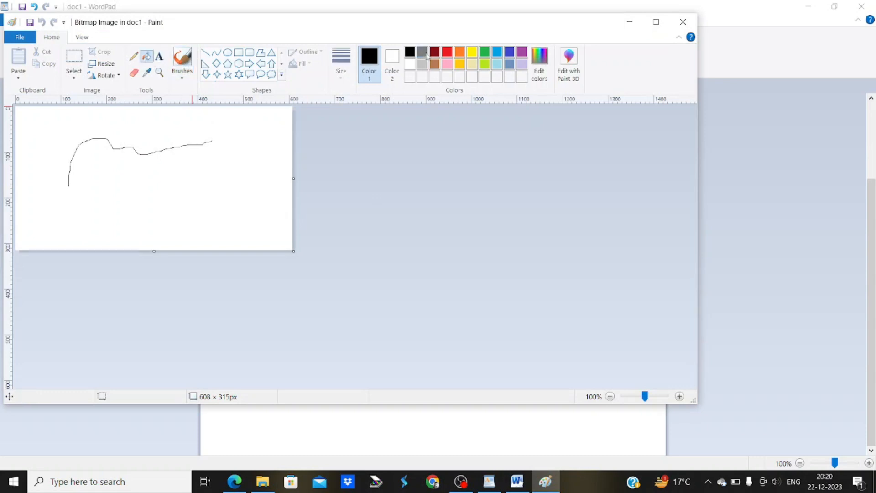
{"action": "left_click", "coordinate": [448, 52]}
{"action": "left_click", "coordinate": [272, 178]}
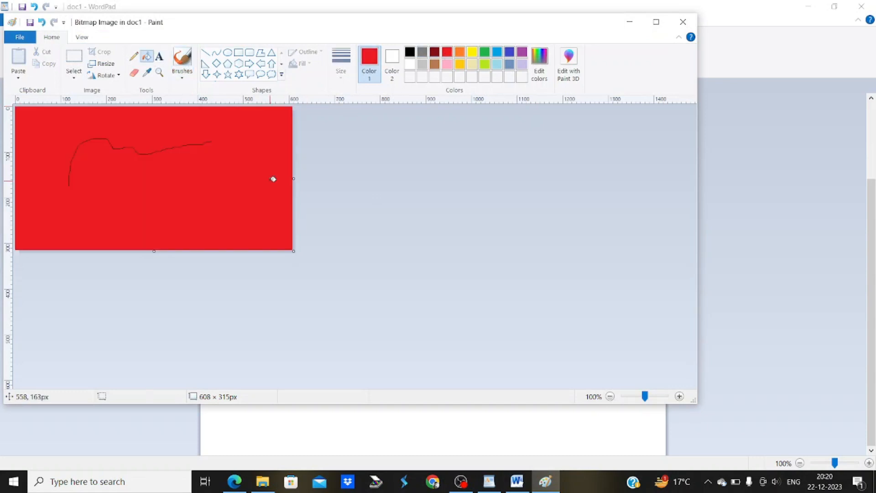
{"action": "left_click", "coordinate": [683, 22]}
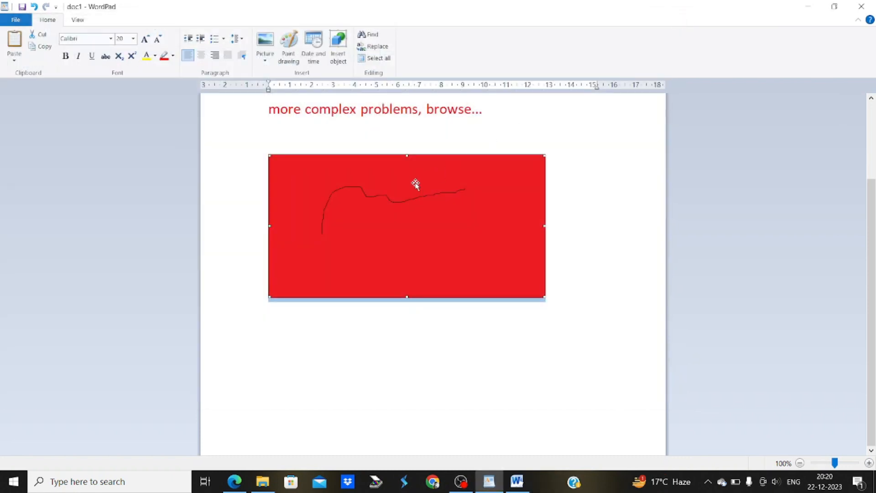
Delete the red drawing and insert the date 'Friday, 22 December, 2023'
{"action": "key", "text": "Delete"}
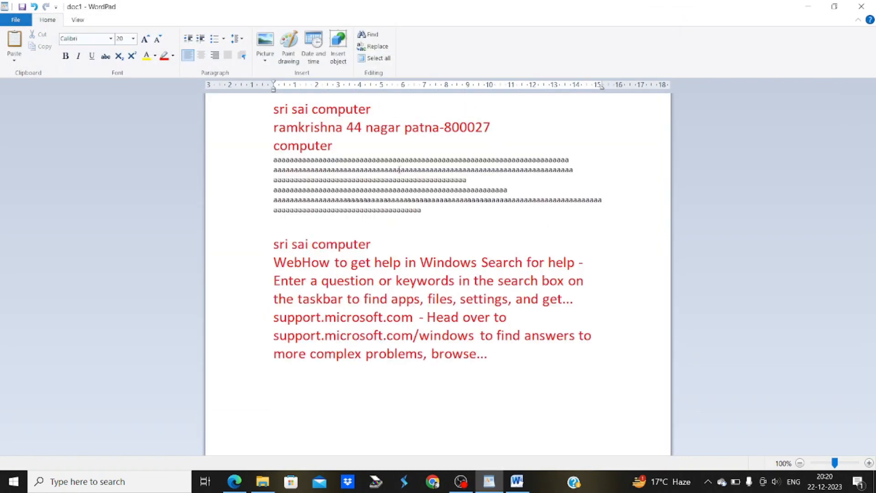
{"action": "left_click", "coordinate": [307, 63]}
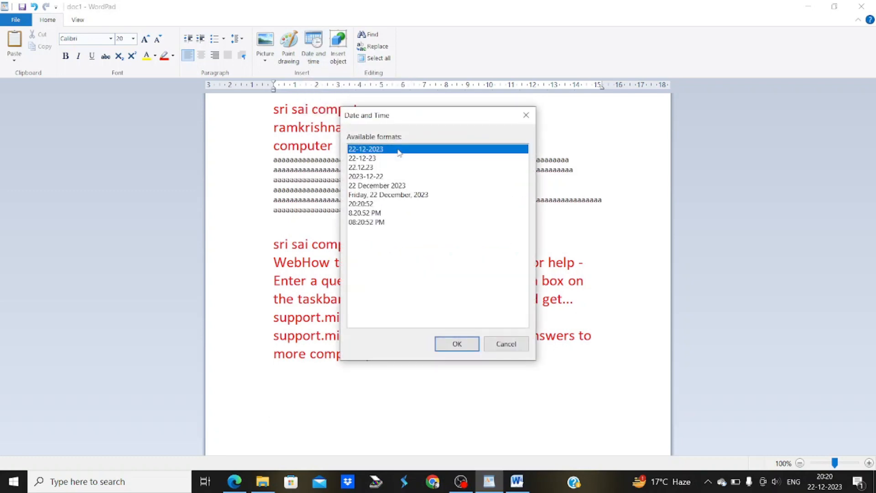
{"action": "left_click", "coordinate": [381, 195]}
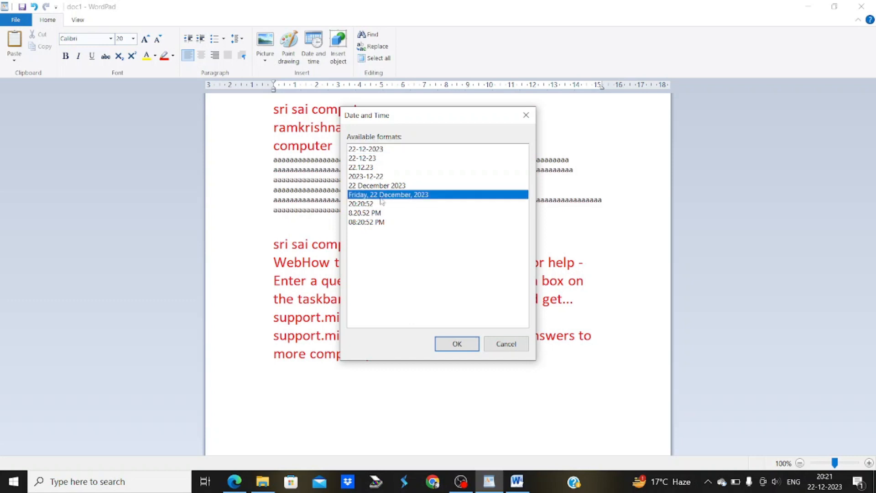
{"action": "left_click", "coordinate": [458, 344]}
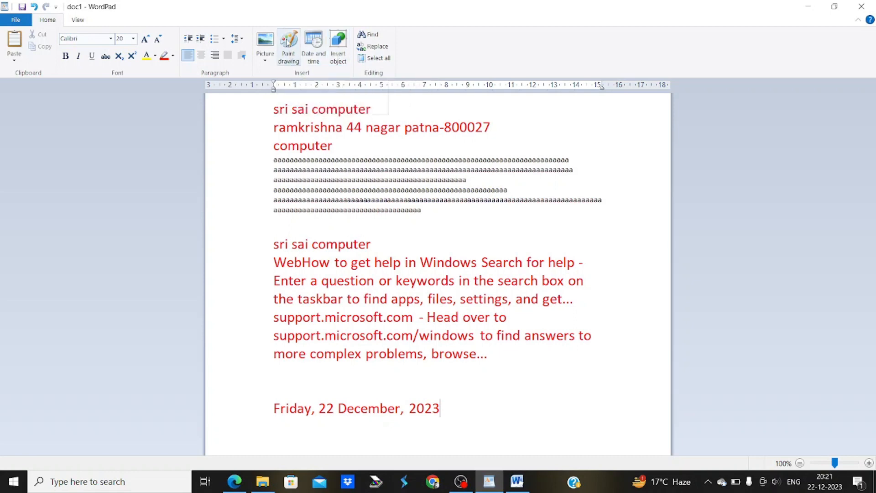
Embed a new Microsoft Excel Worksheet object below the date
{"action": "left_click", "coordinate": [335, 59]}
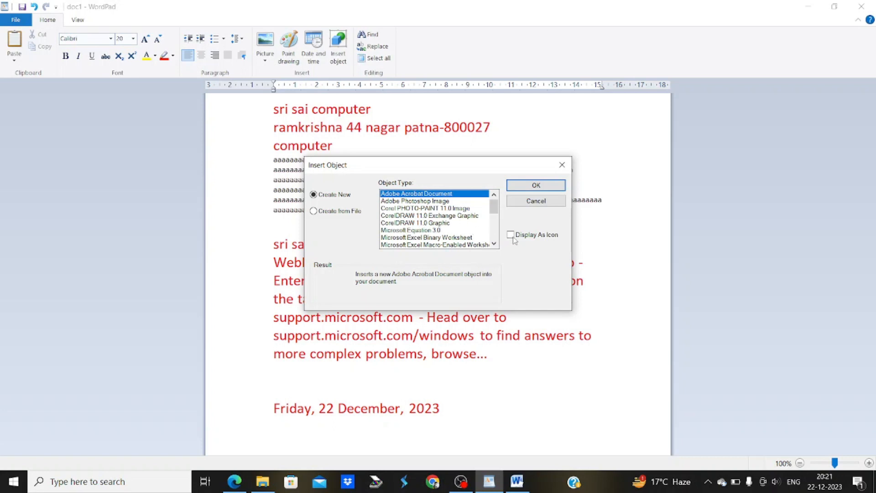
{"action": "left_click", "coordinate": [494, 245]}
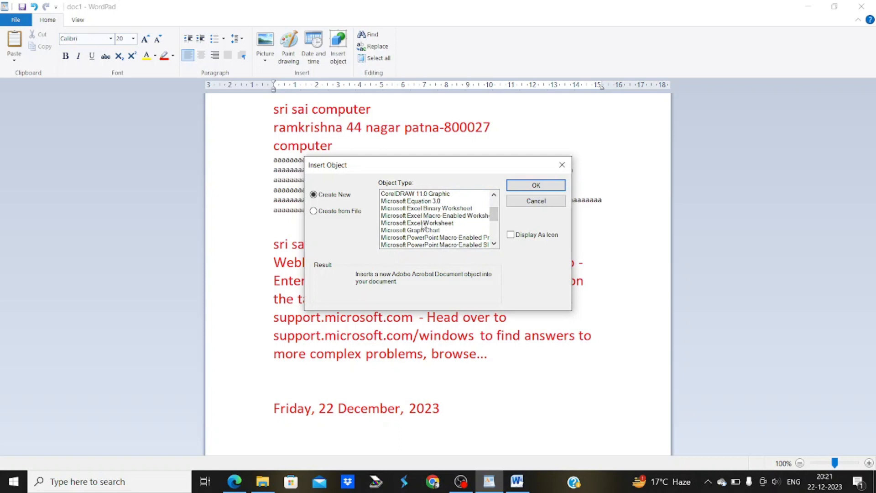
{"action": "left_click", "coordinate": [423, 223]}
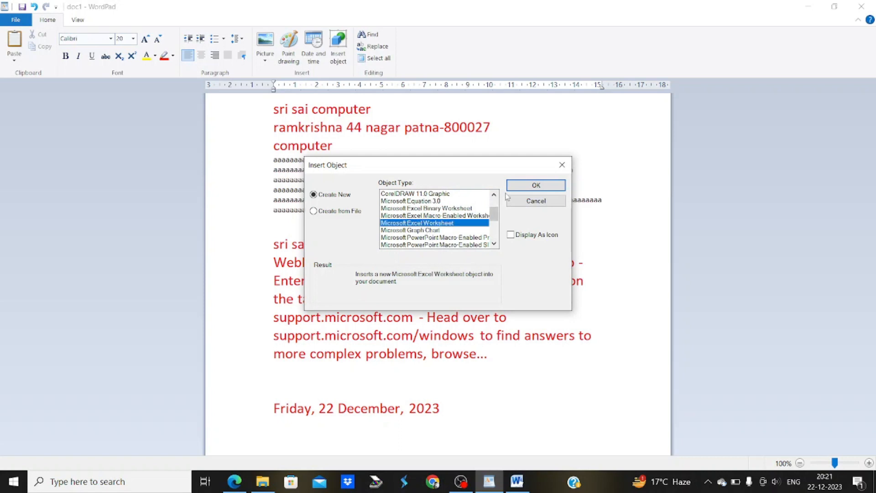
{"action": "left_click", "coordinate": [524, 186]}
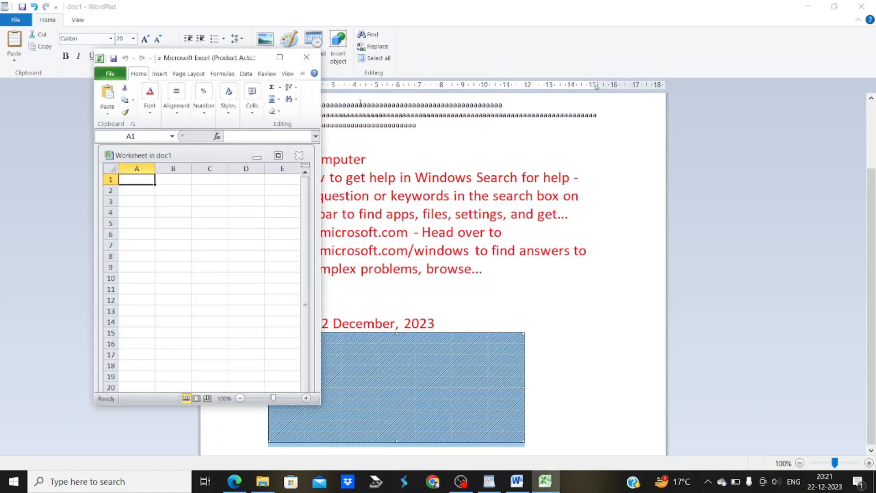
Enter 1 and 2 in A1:A2 and fill the series to row 12 across columns A–H
{"action": "left_click", "coordinate": [279, 57]}
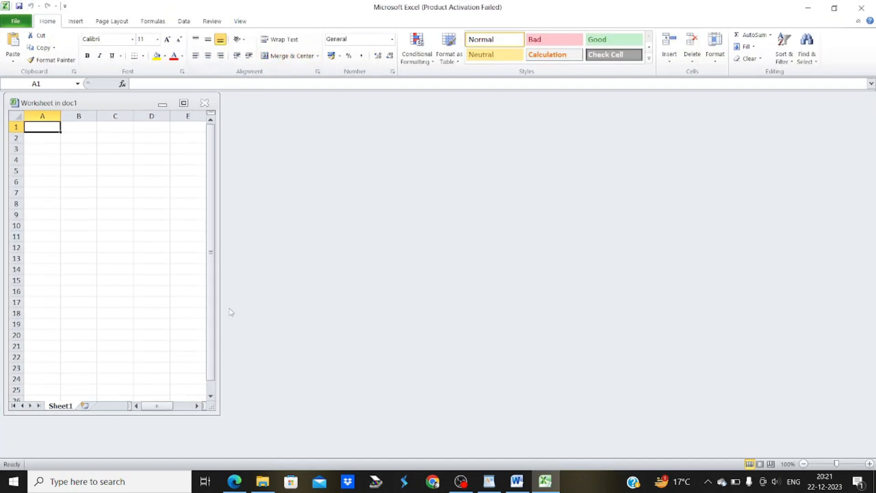
{"action": "left_click", "coordinate": [183, 104]}
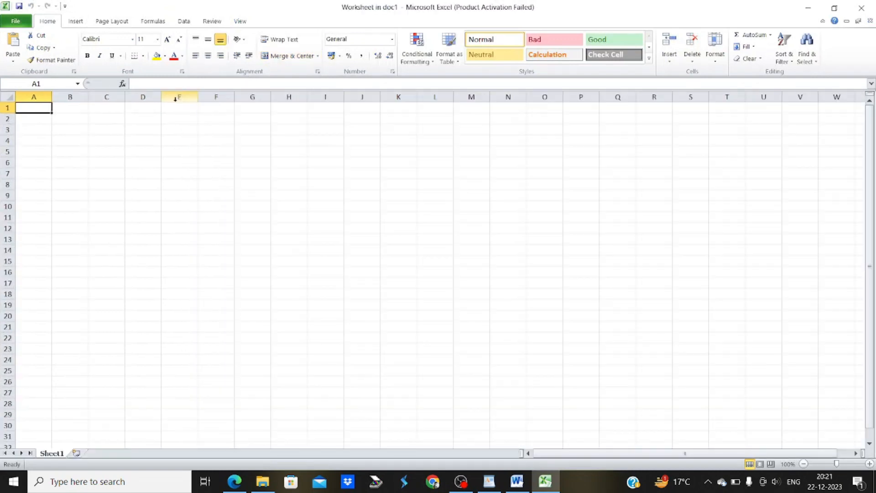
{"action": "type", "text": "1"}
{"action": "key", "text": "Return"}
{"action": "type", "text": "2"}
{"action": "key", "text": "Return"}
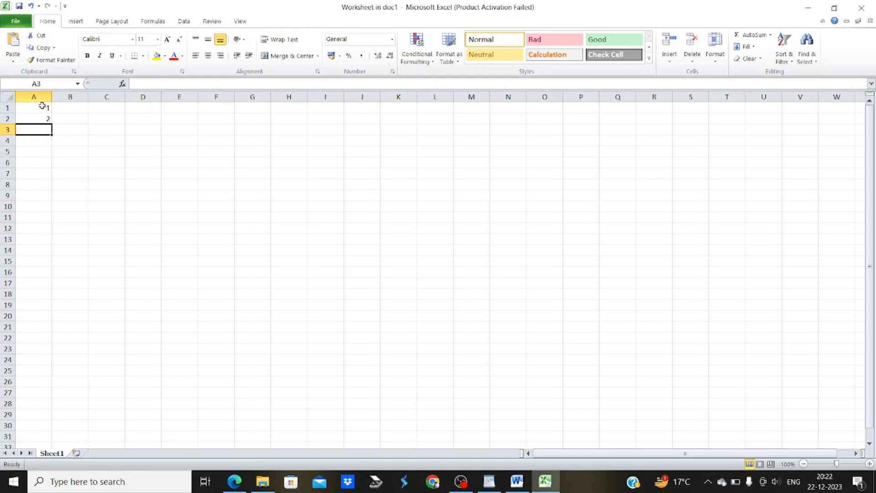
{"action": "left_click_drag", "start_coordinate": [43, 108], "coordinate": [322, 245]}
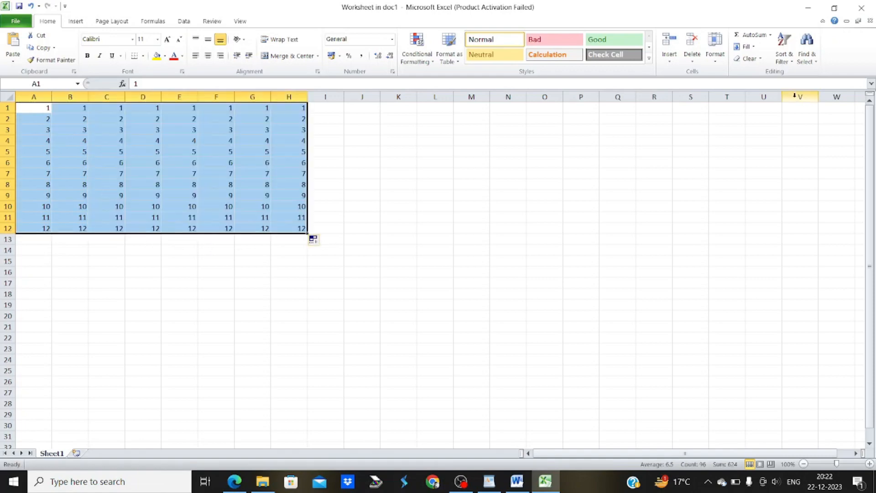
{"action": "left_click", "coordinate": [863, 7]}
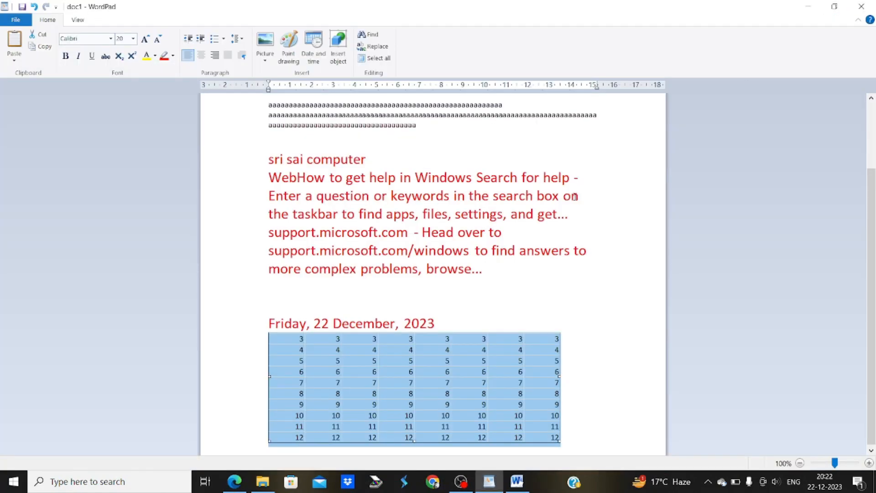
{"action": "left_click", "coordinate": [472, 289]}
{"action": "left_click", "coordinate": [418, 397]}
{"action": "left_click", "coordinate": [434, 235]}
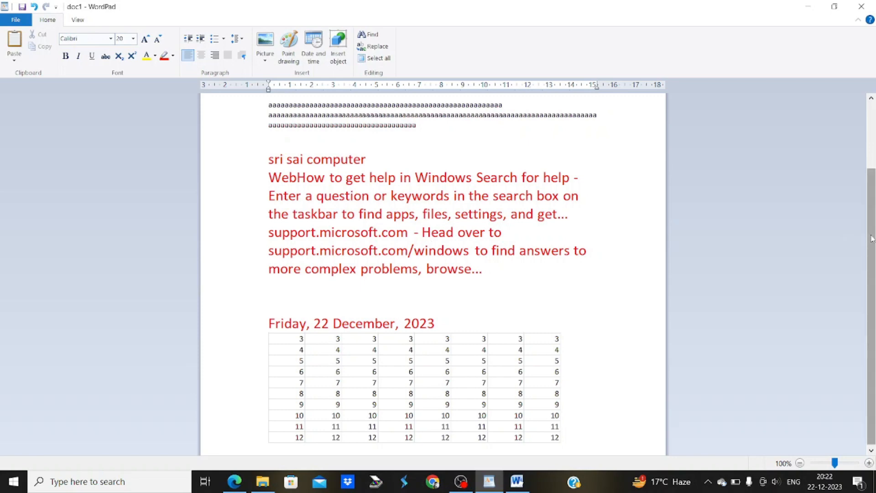
{"action": "left_click_drag", "start_coordinate": [871, 239], "coordinate": [863, 164]}
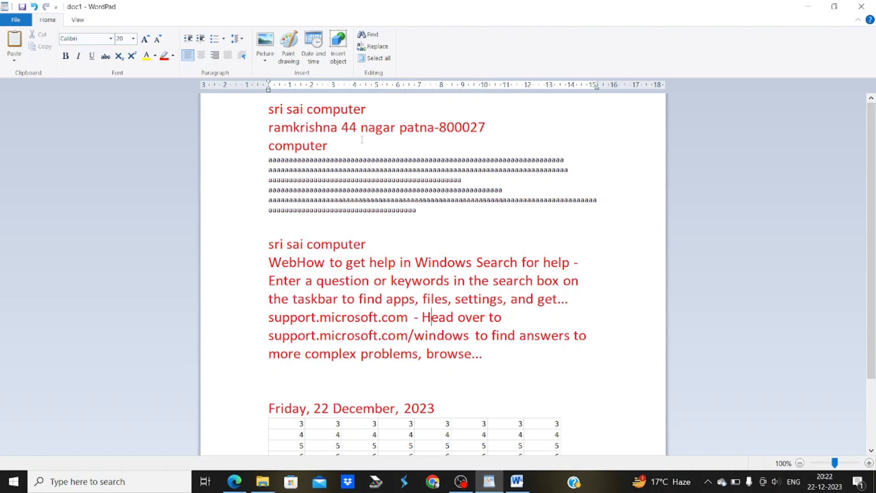
{"action": "left_click", "coordinate": [270, 107]}
Search for 'a' and step through matches into the repeated a lines
{"action": "left_click", "coordinate": [372, 35]}
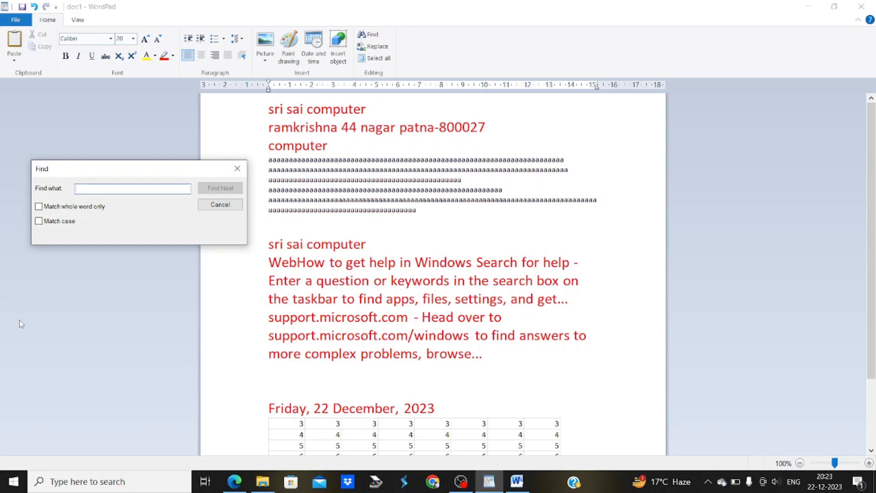
{"action": "type", "text": "a"}
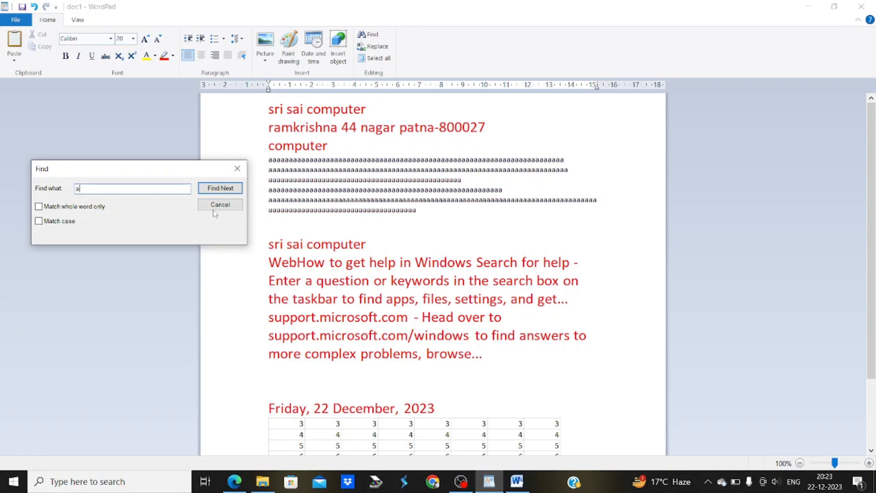
{"action": "left_click", "coordinate": [221, 191]}
{"action": "left_click", "coordinate": [222, 192]}
{"action": "left_click", "coordinate": [223, 190]}
{"action": "left_click", "coordinate": [222, 190]}
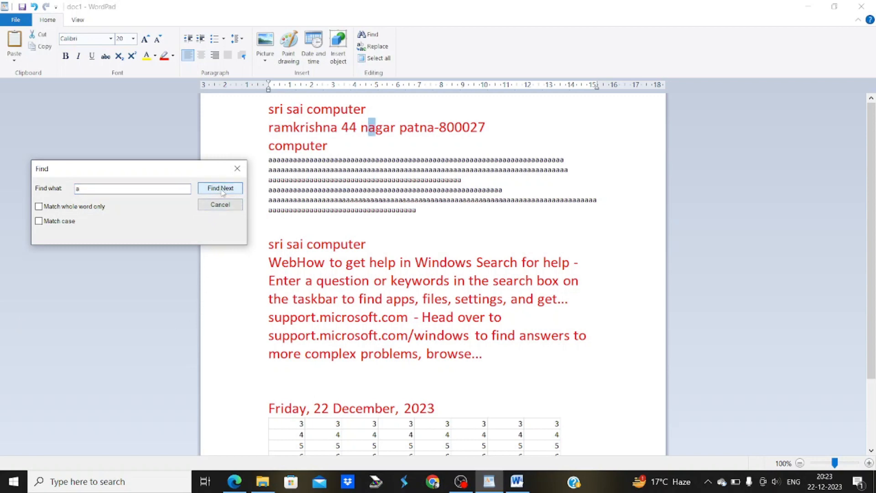
{"action": "left_click", "coordinate": [222, 191]}
{"action": "left_click", "coordinate": [223, 191]}
{"action": "left_click", "coordinate": [222, 190]}
{"action": "left_click", "coordinate": [222, 191]}
{"action": "left_click", "coordinate": [222, 191]}
{"action": "left_click", "coordinate": [223, 190]}
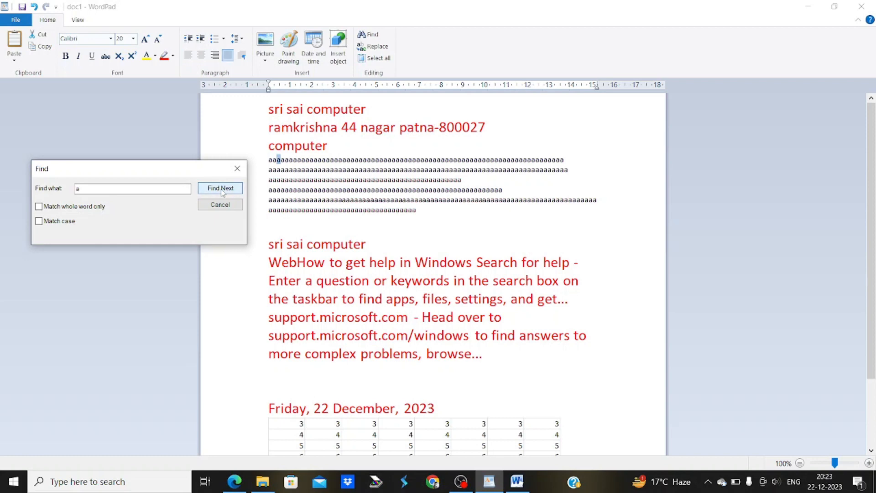
{"action": "left_click", "coordinate": [223, 190]}
Delete the six lines of repeated a's
{"action": "left_click", "coordinate": [238, 169]}
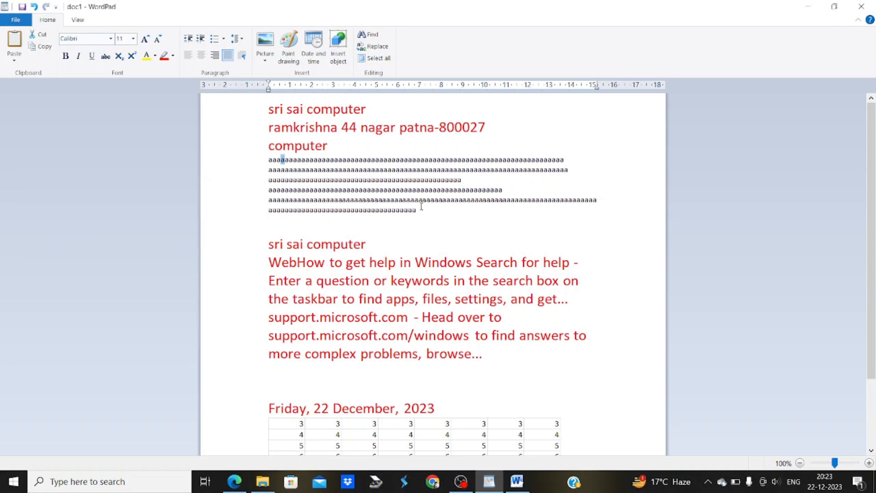
{"action": "left_click_drag", "start_coordinate": [420, 208], "coordinate": [254, 159]}
{"action": "key", "text": "Delete"}
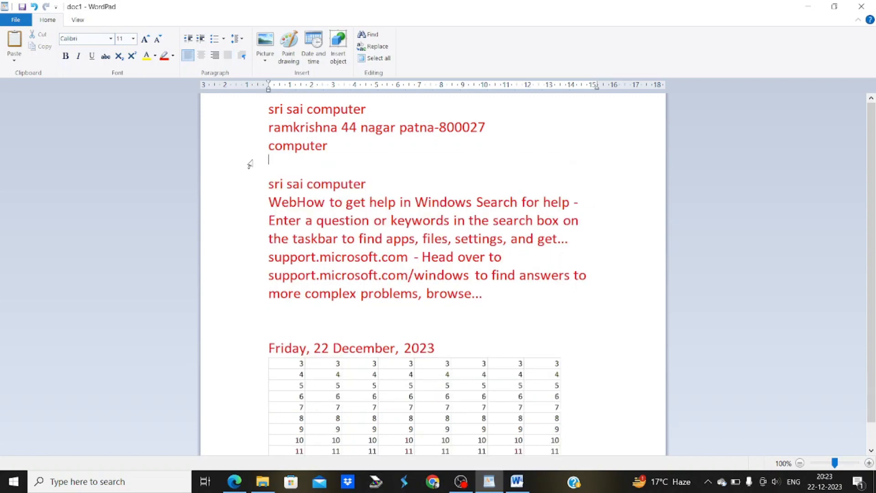
Set up Replace to change 'a' into '100' and find the first match
{"action": "left_click", "coordinate": [269, 114]}
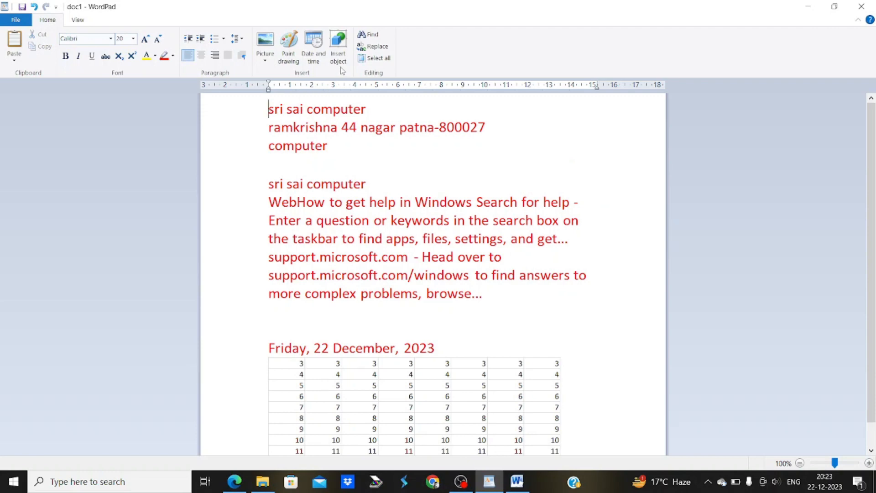
{"action": "left_click", "coordinate": [373, 47]}
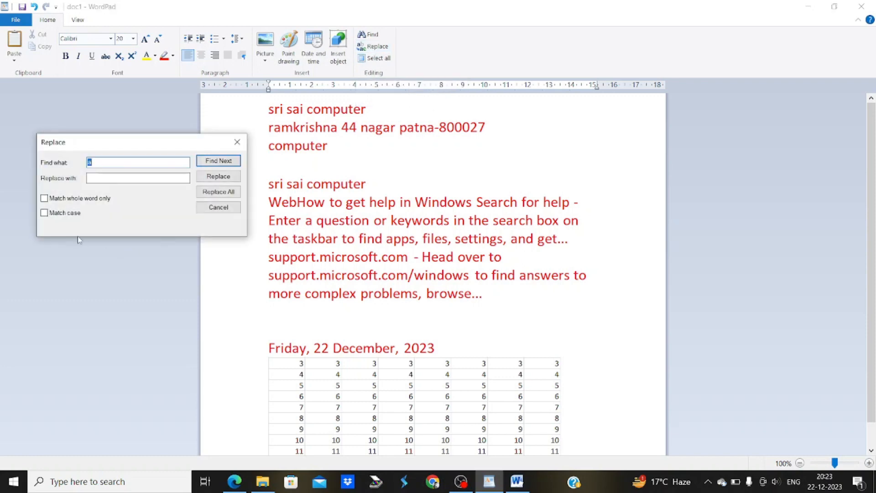
{"action": "left_click", "coordinate": [95, 178]}
{"action": "type", "text": "100"}
{"action": "left_click", "coordinate": [211, 162]}
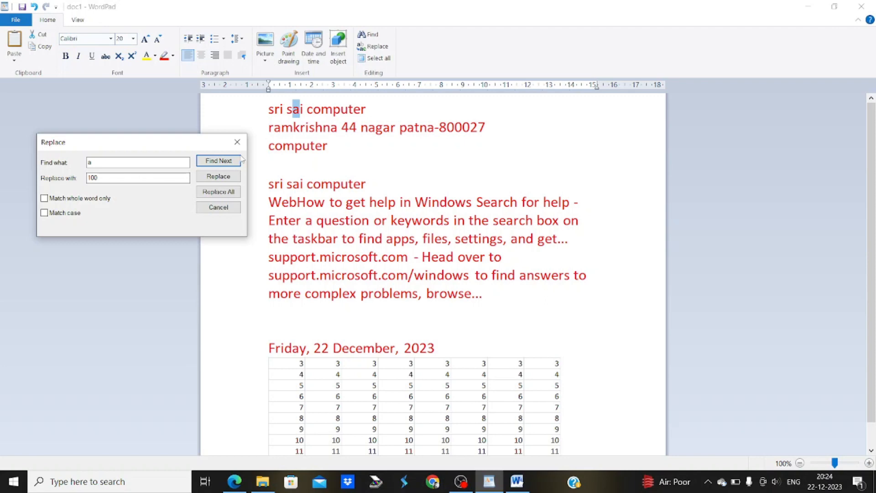
Replace both a's in 'nagar' with 100, giving 'n100g100r'
{"action": "left_click", "coordinate": [221, 162]}
{"action": "left_click", "coordinate": [218, 162]}
{"action": "left_click", "coordinate": [219, 162]}
{"action": "left_click", "coordinate": [228, 180]}
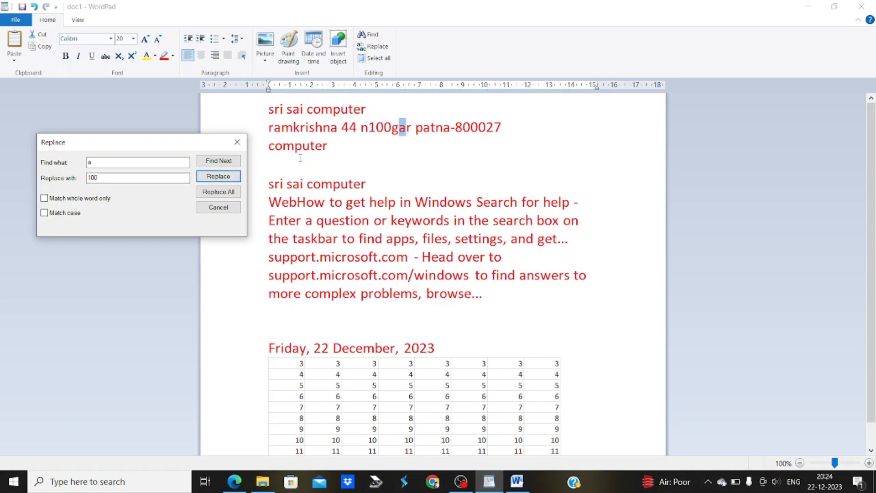
{"action": "left_click", "coordinate": [216, 181]}
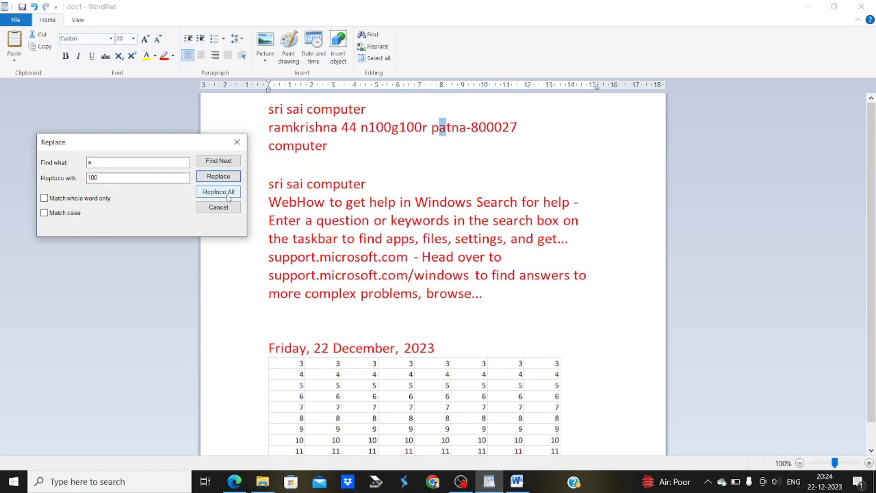
Replace every 'a' in the document with '100'
{"action": "left_click", "coordinate": [228, 192]}
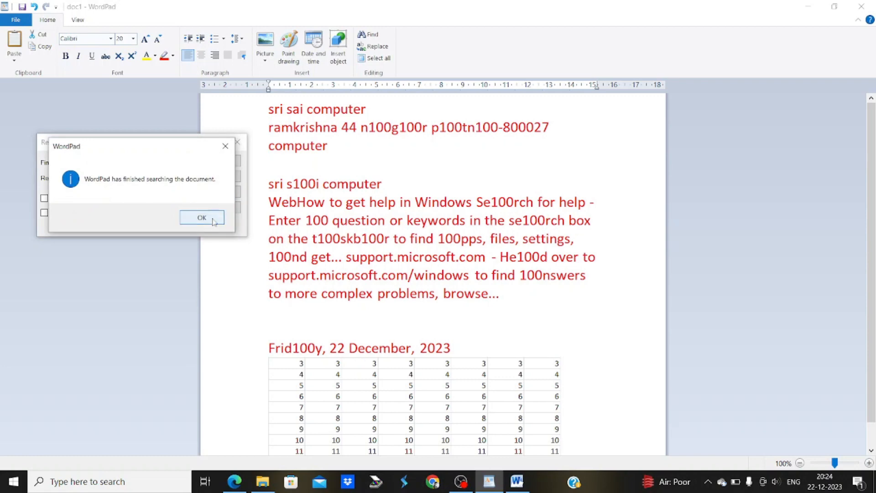
{"action": "left_click", "coordinate": [202, 218]}
{"action": "left_click", "coordinate": [215, 210]}
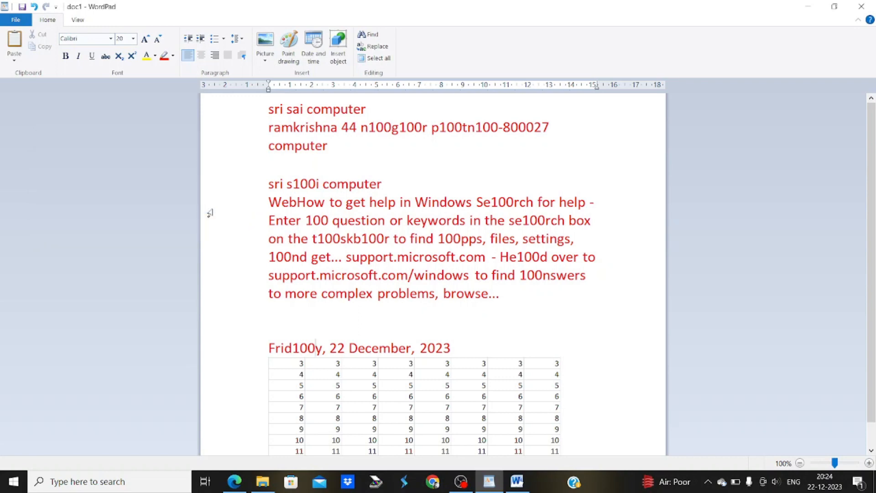
Replace every '100' back with 'a', then select all and deselect the document
{"action": "left_click", "coordinate": [375, 47]}
{"action": "type", "text": "100"}
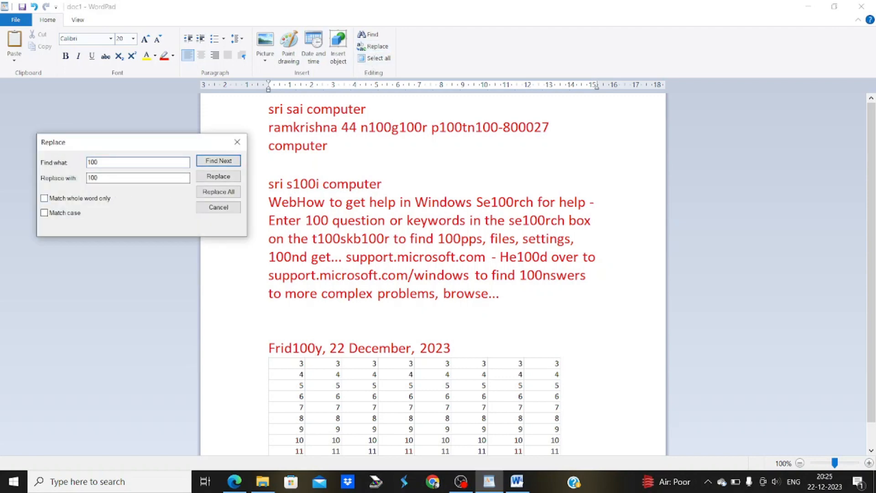
{"action": "key", "text": "Tab"}
{"action": "type", "text": "a"}
{"action": "left_click", "coordinate": [209, 193]}
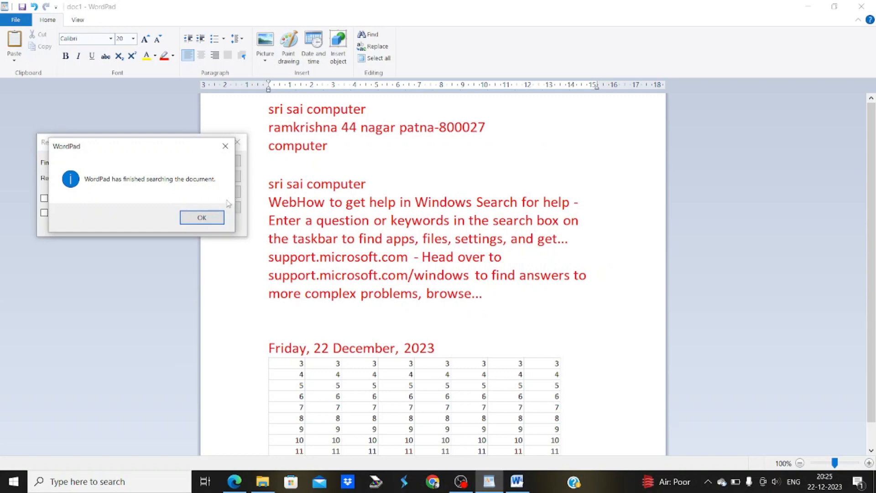
{"action": "left_click", "coordinate": [206, 219]}
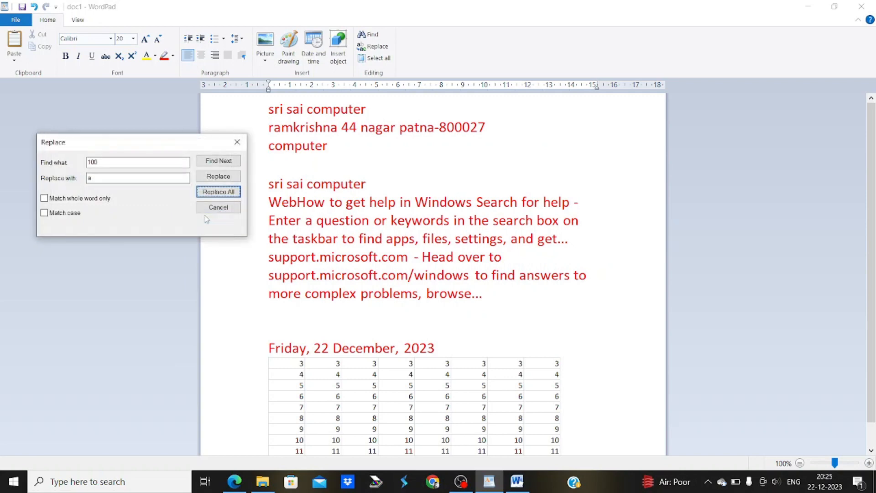
{"action": "left_click", "coordinate": [241, 144]}
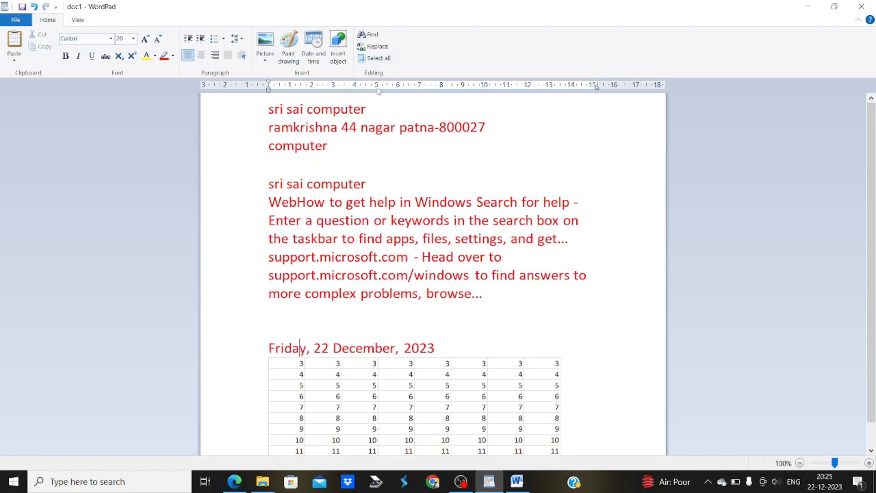
{"action": "left_click", "coordinate": [379, 59]}
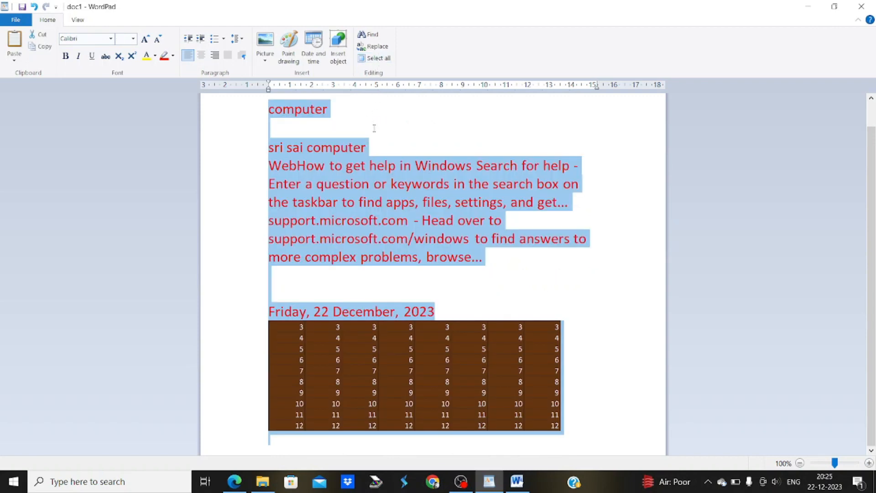
{"action": "left_click", "coordinate": [374, 129]}
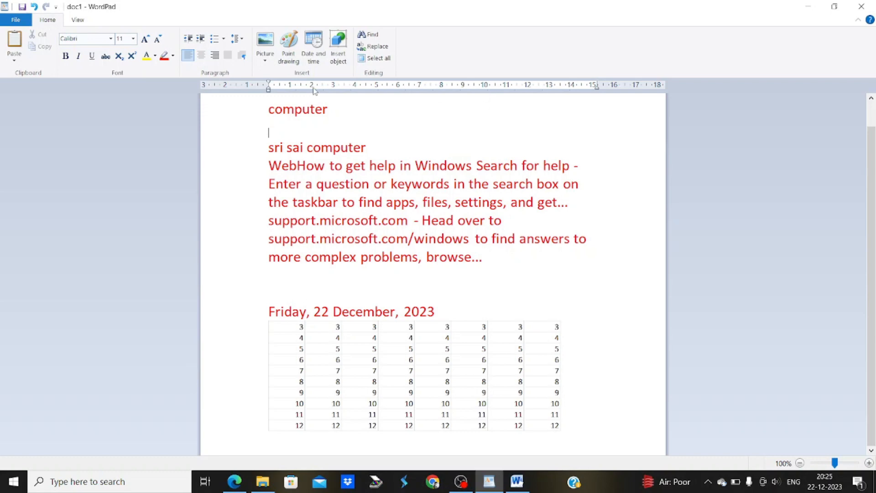
On the View tab, zoom the document in step by step up to 170%
{"action": "left_click", "coordinate": [87, 20]}
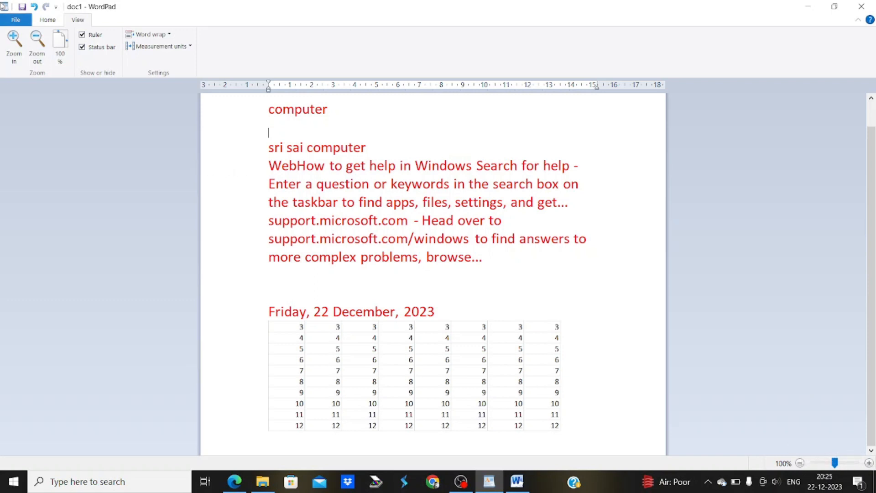
{"action": "left_click", "coordinate": [14, 45]}
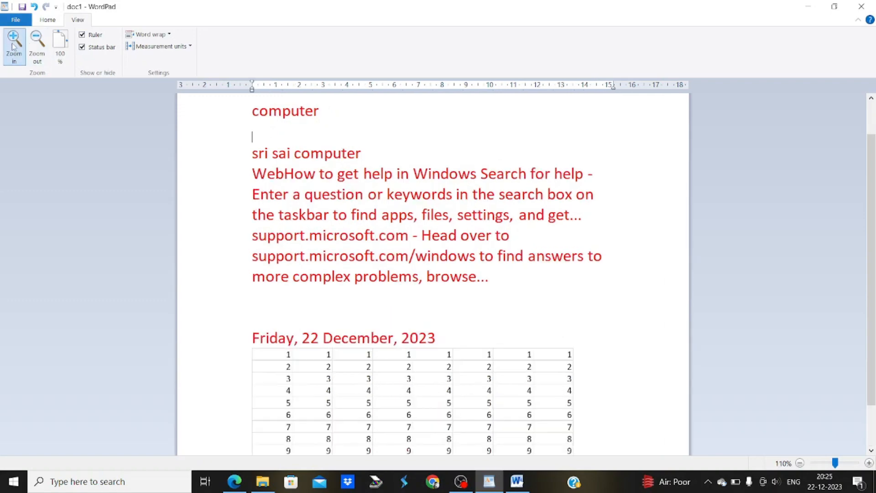
{"action": "left_click", "coordinate": [14, 45]}
{"action": "left_click", "coordinate": [13, 46]}
{"action": "left_click", "coordinate": [14, 46]}
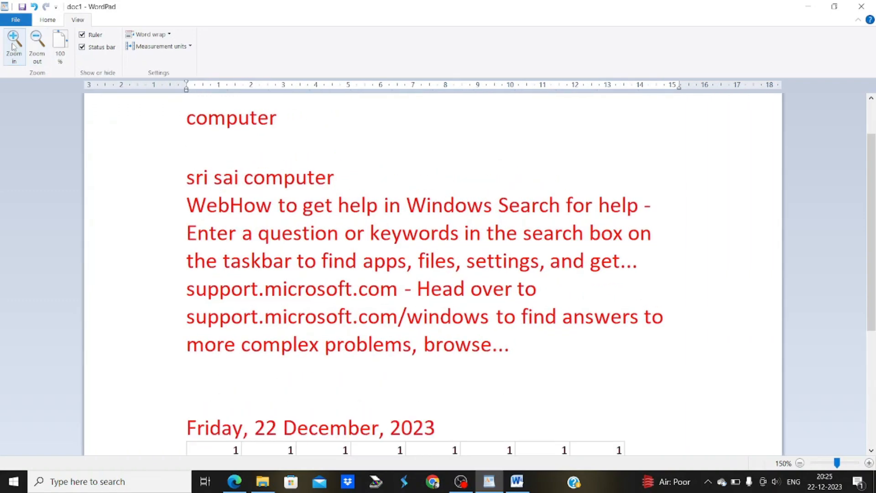
{"action": "left_click", "coordinate": [13, 46]}
{"action": "left_click", "coordinate": [14, 46]}
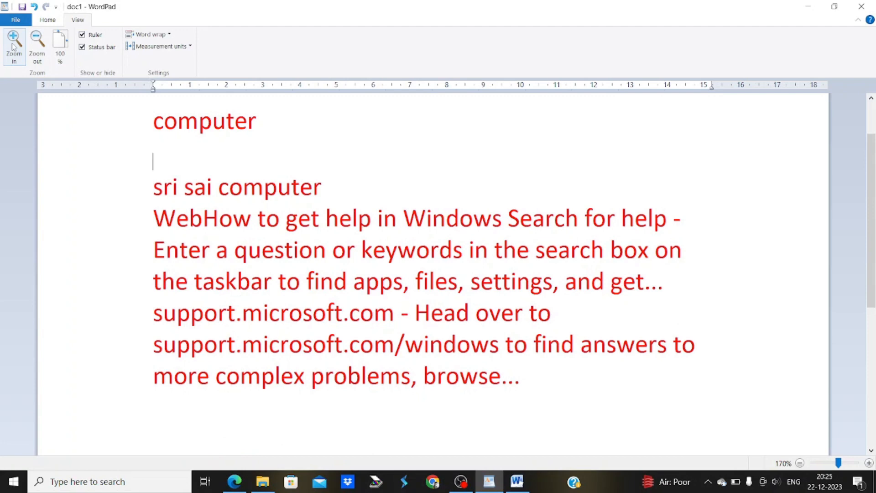
Zoom the document back out step by step to 120%
{"action": "left_click", "coordinate": [41, 46]}
{"action": "left_click", "coordinate": [43, 45]}
{"action": "left_click", "coordinate": [42, 46]}
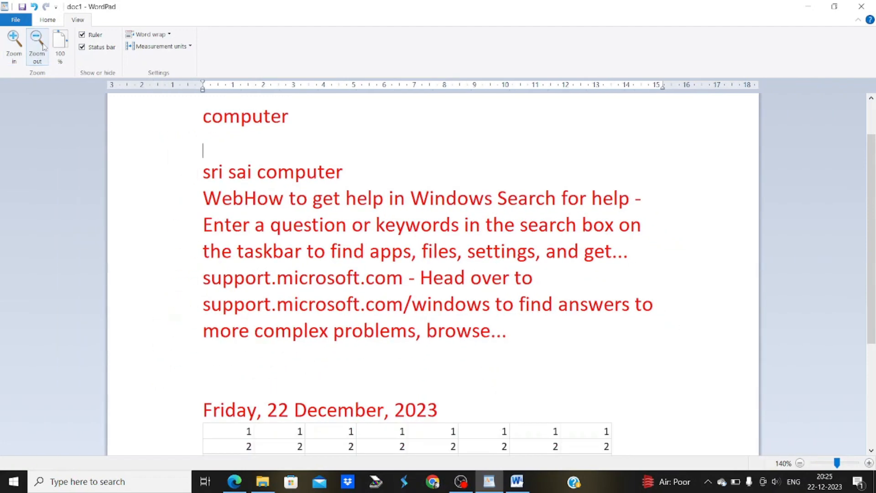
{"action": "left_click", "coordinate": [42, 45]}
{"action": "left_click", "coordinate": [43, 45]}
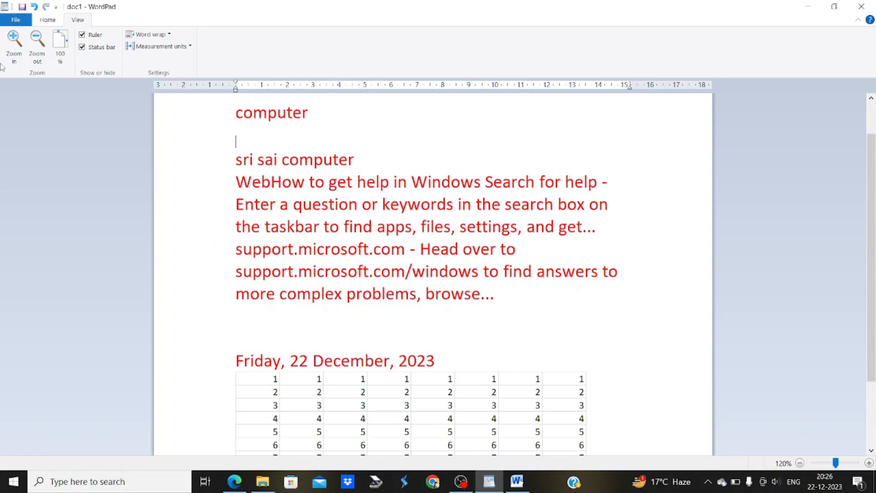
{"action": "left_click", "coordinate": [68, 45]}
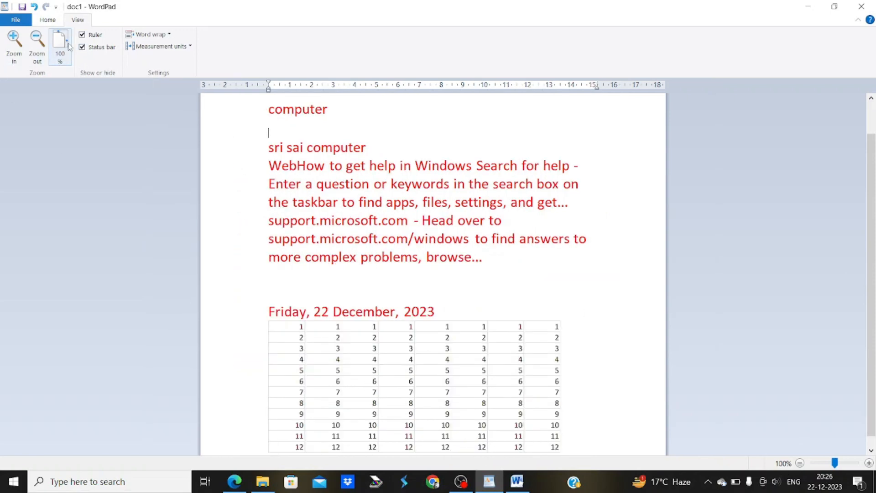
{"action": "left_click", "coordinate": [91, 39]}
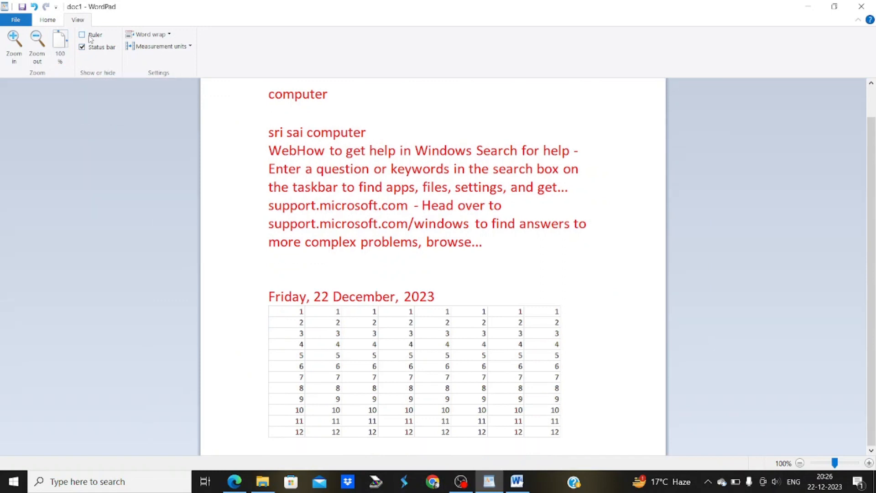
{"action": "left_click", "coordinate": [91, 39]}
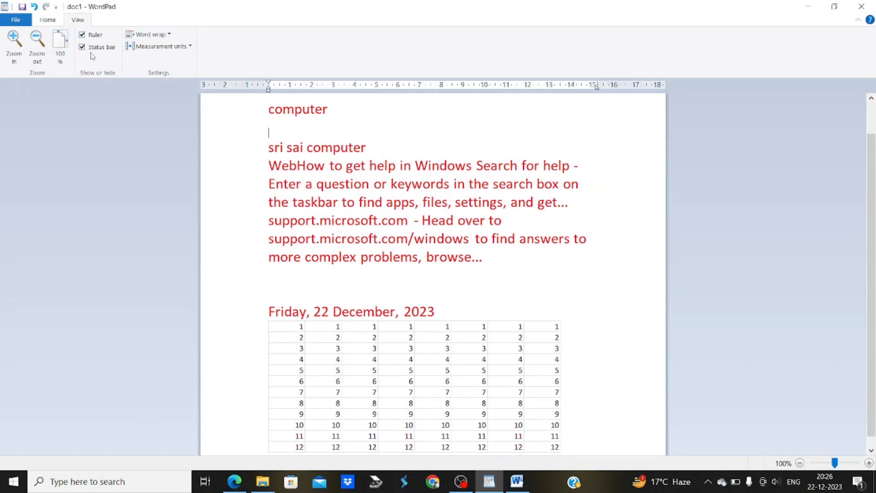
{"action": "left_click", "coordinate": [91, 51]}
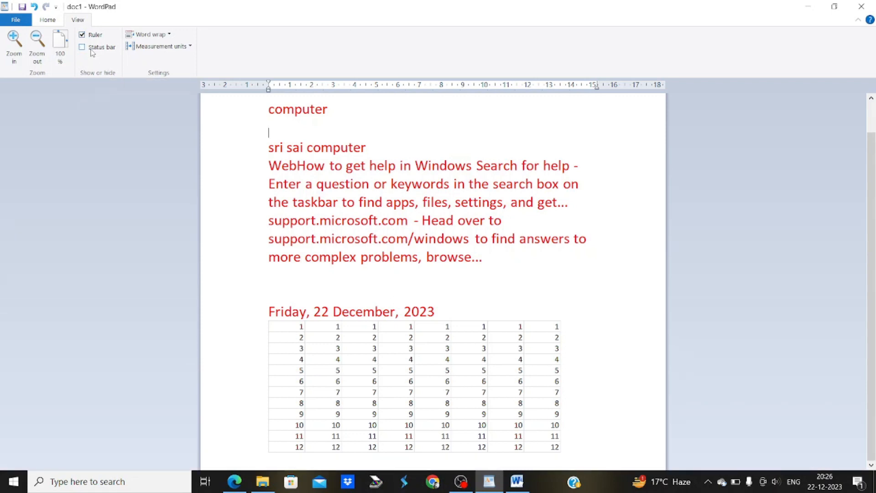
{"action": "left_click", "coordinate": [92, 52]}
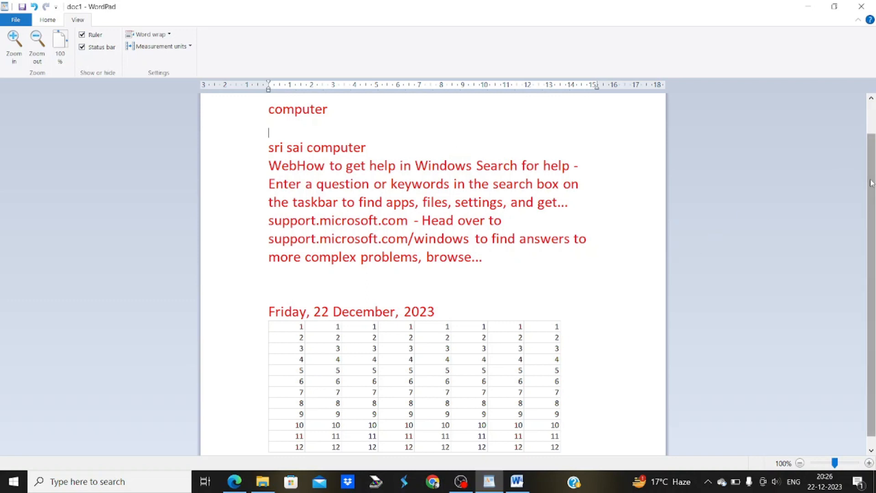
{"action": "left_click_drag", "start_coordinate": [872, 182], "coordinate": [872, 139]}
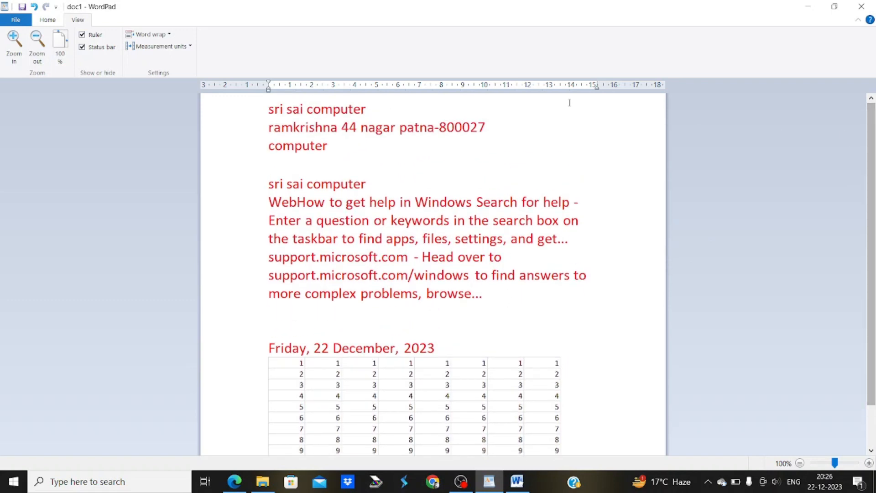
Set word wrap to No wrap and type a long run of 1s after 'sri sai computer'
{"action": "left_click", "coordinate": [147, 39]}
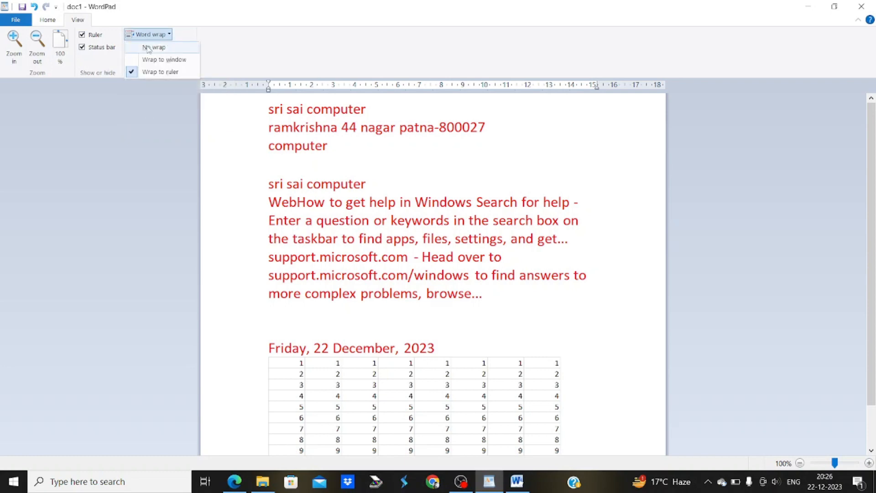
{"action": "left_click", "coordinate": [147, 48]}
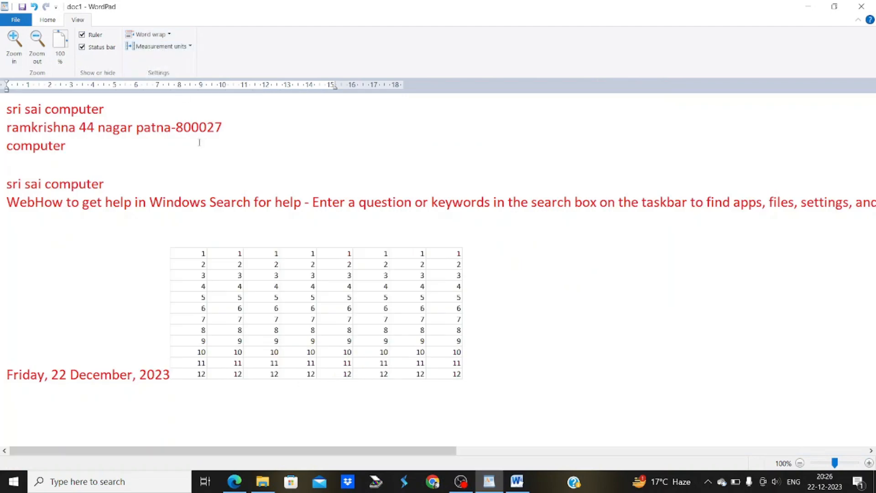
{"action": "left_click", "coordinate": [115, 108]}
{"action": "type", "text": "1111111111111111111111111111111111111111111111111111111111111111"}
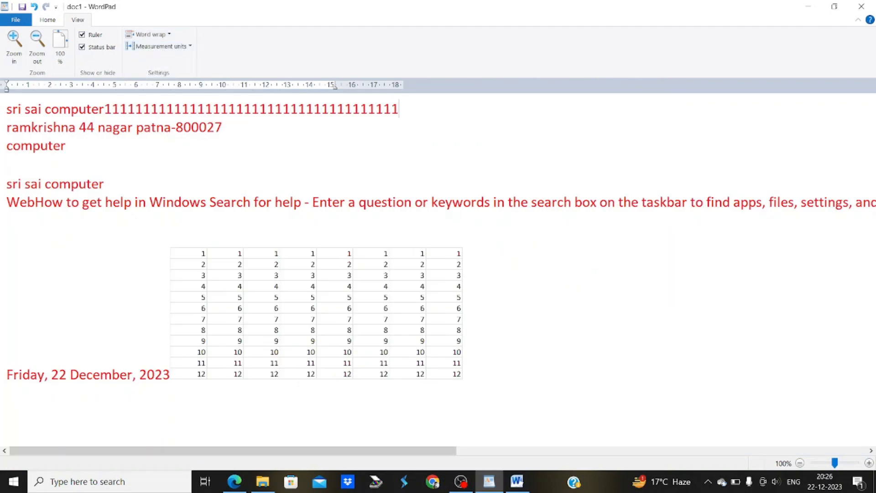
{"action": "type", "text": "1111111111111111111111111111111111111111111111111111111111111"}
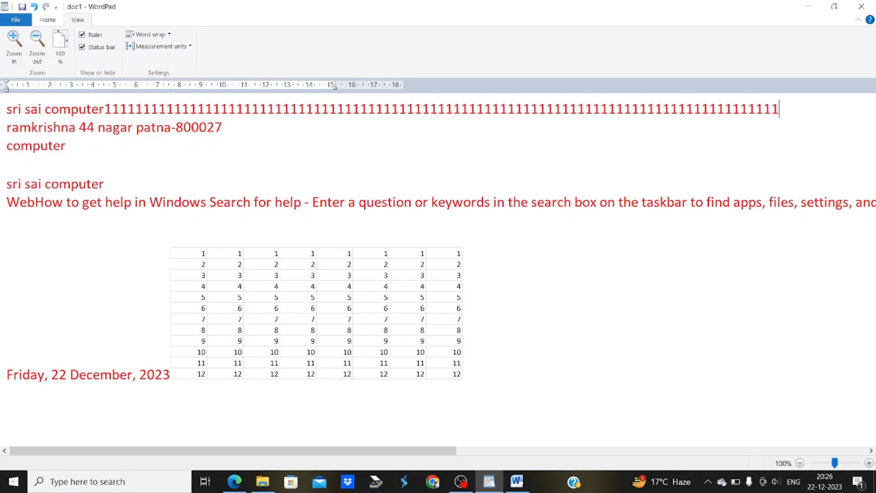
{"action": "type", "text": "111111111111111111111111111111111111111111111111111111111111111111111111111111111111111"}
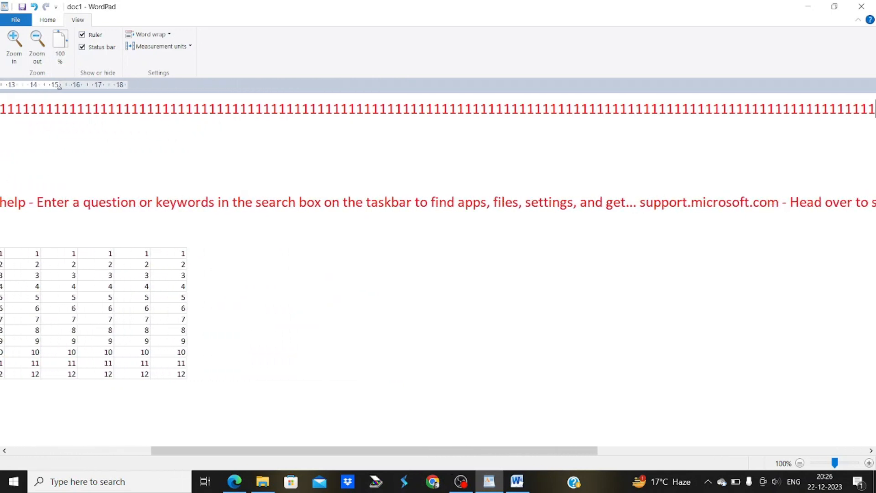
{"action": "type", "text": "11111111"}
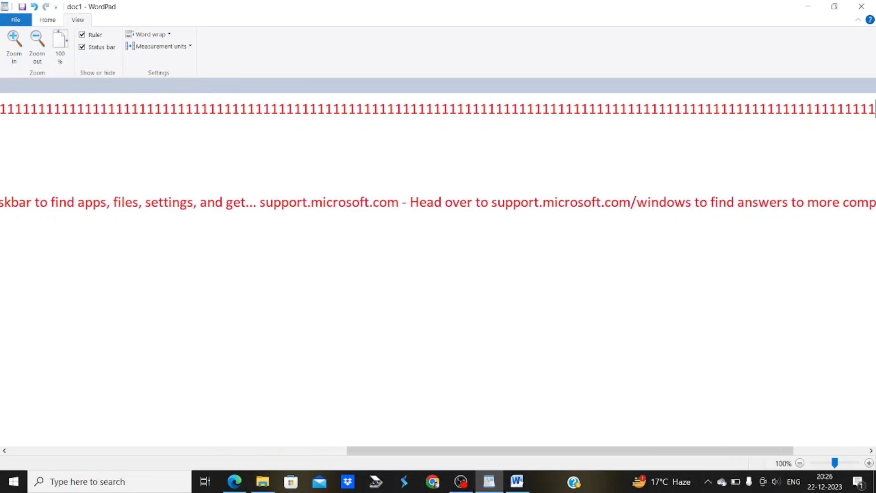
{"action": "type", "text": "1111111111111111111111111111111111111"}
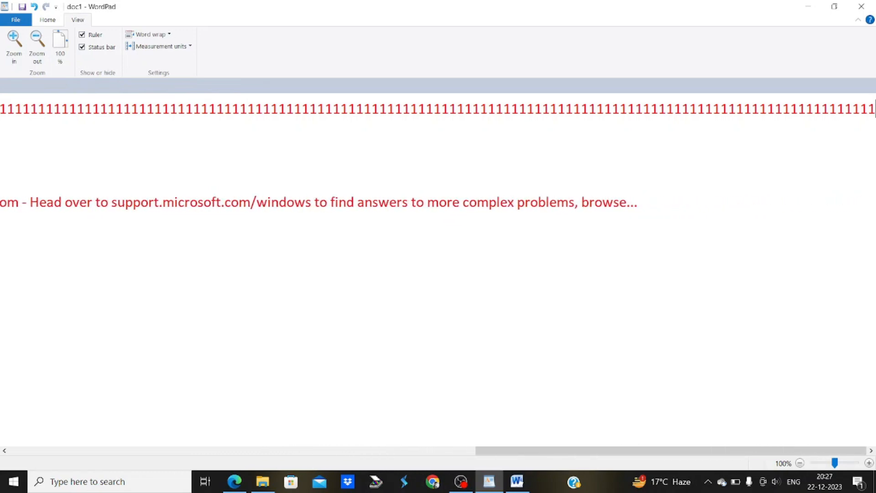
{"action": "type", "text": "1111111111111111111111111111"}
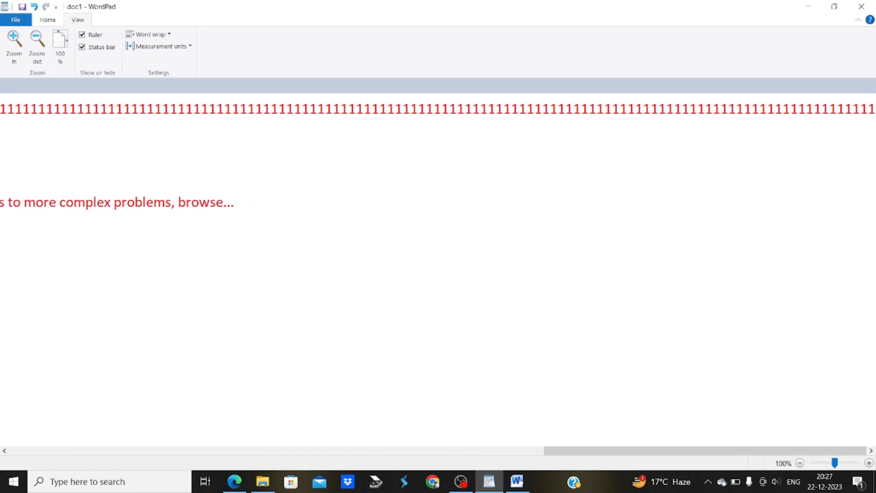
{"action": "left_click", "coordinate": [154, 35]}
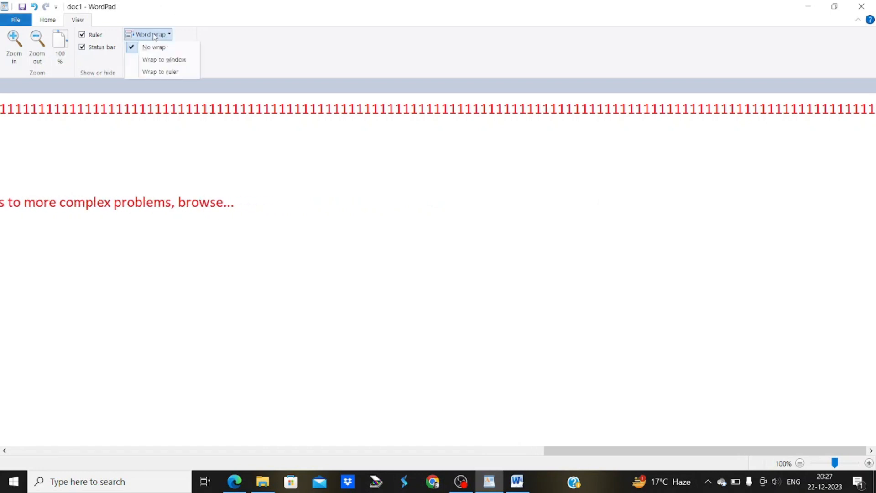
Set word wrap to Wrap to window and type a run of 1s before 'computer'
{"action": "left_click", "coordinate": [156, 60]}
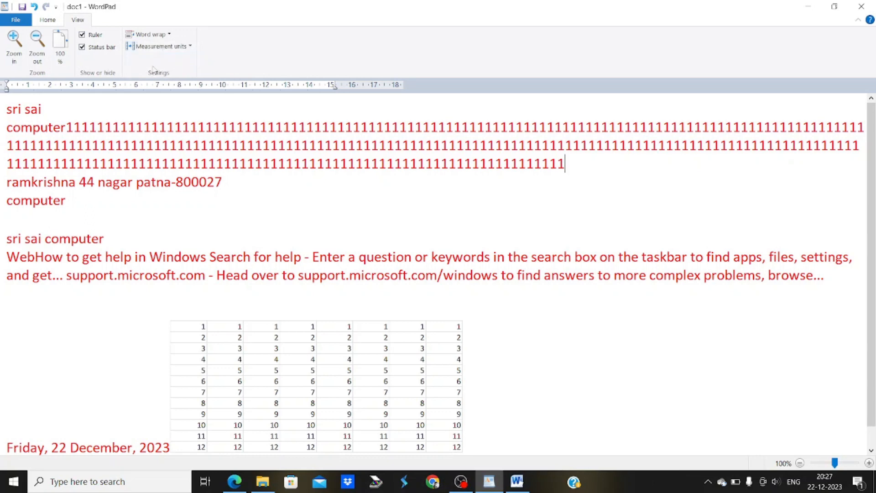
{"action": "left_click", "coordinate": [77, 106]}
{"action": "type", "text": "1111111111111111111111111"}
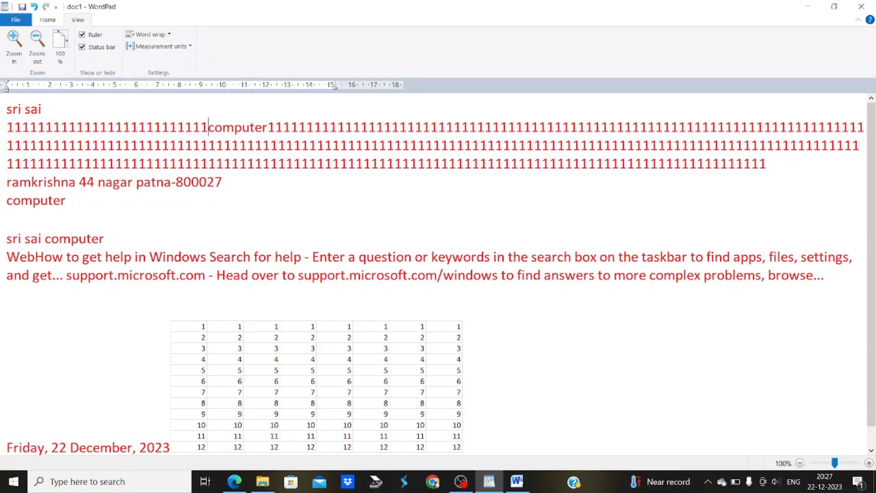
Add a new line below 'sri sai' holding a long run of 1s
{"action": "left_click", "coordinate": [45, 110]}
{"action": "key", "text": "Return"}
{"action": "key", "text": "Return"}
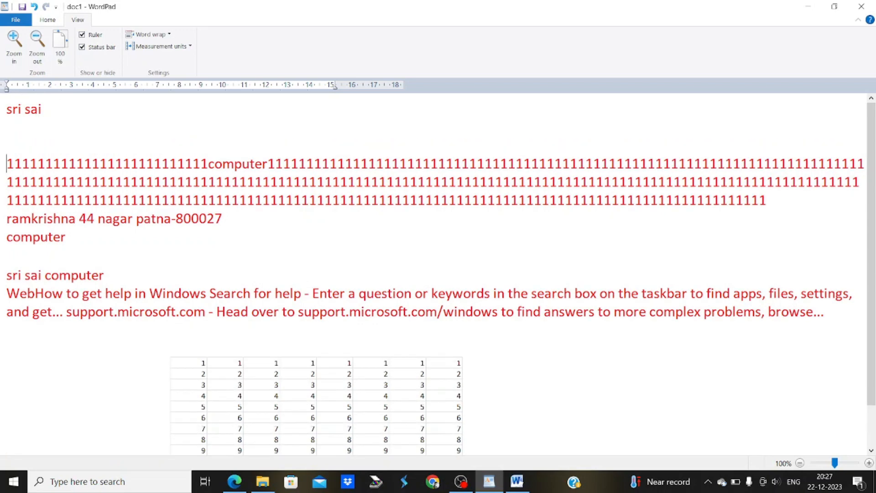
{"action": "left_click", "coordinate": [16, 129]}
{"action": "type", "text": "111111111111111111111111111"}
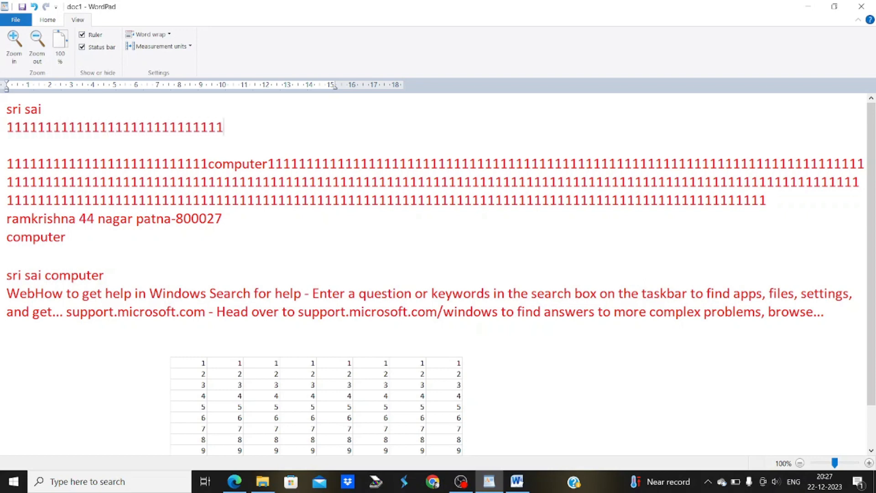
{"action": "type", "text": "11111111111111111111111111111111111111111111111"}
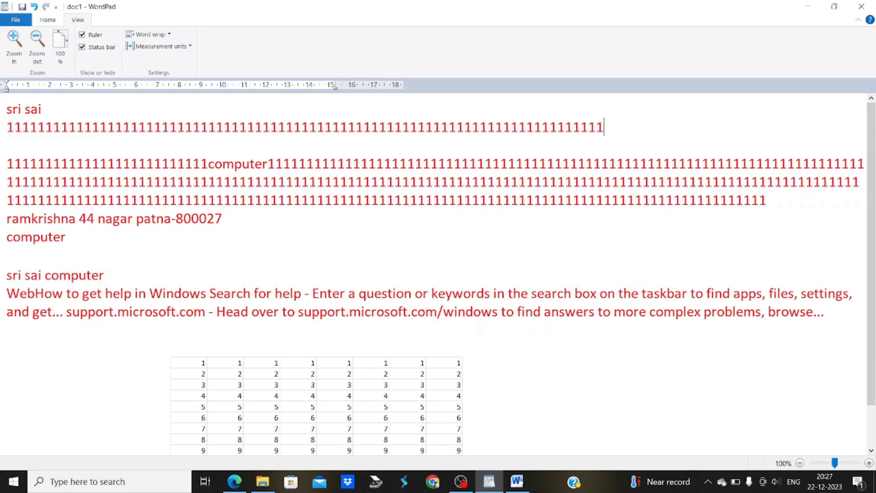
{"action": "type", "text": "1111111111111111111111111111111111111111111111"}
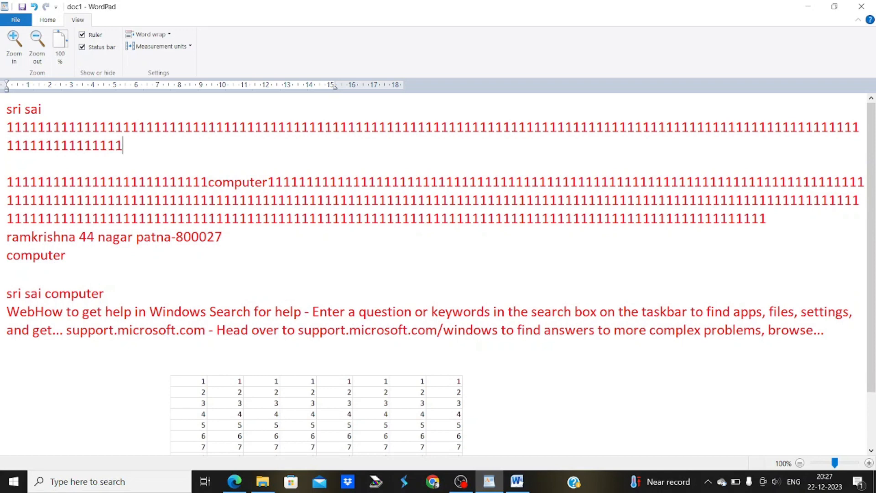
{"action": "type", "text": "11111111111111111111111111111111111111111111111"}
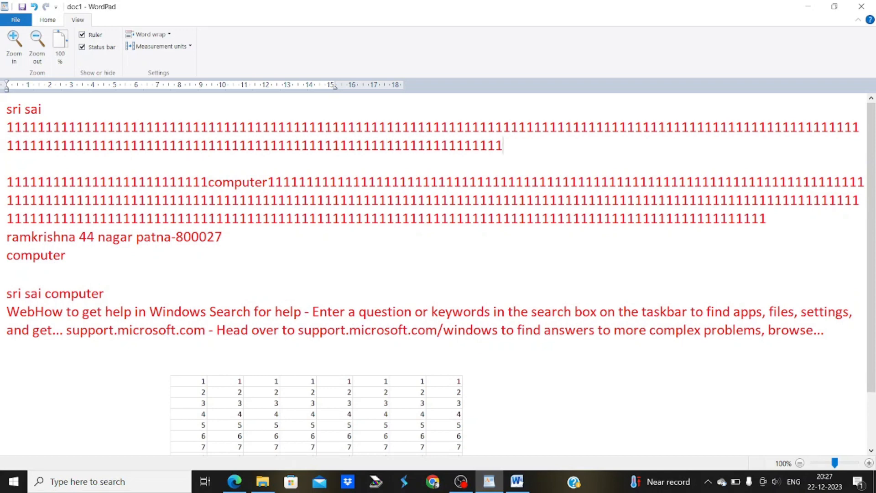
{"action": "type", "text": "111111111111111111111111111111111111111111111"}
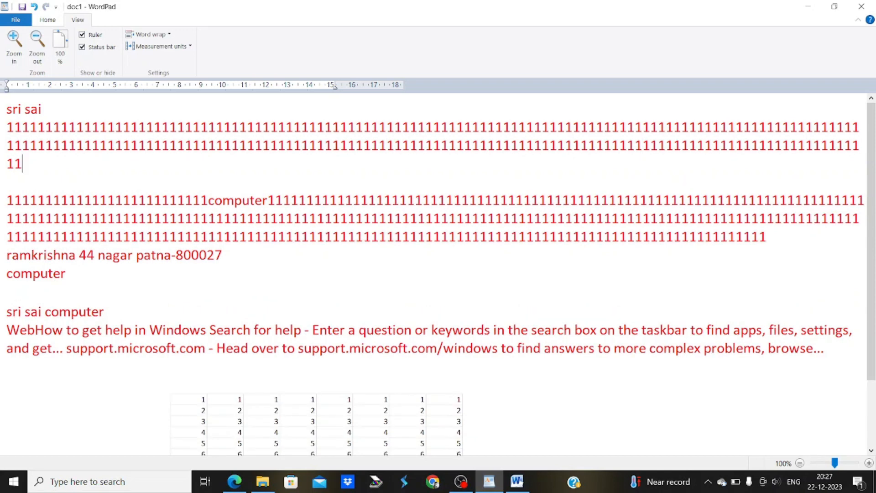
{"action": "type", "text": "1111111111111111"}
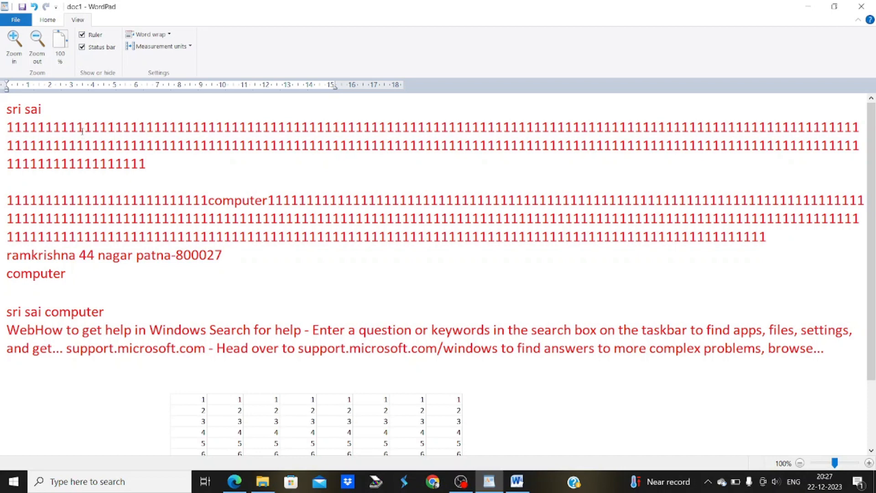
Set word wrap to Wrap to ruler, delete both 1s blocks, and type a fresh run of 1s
{"action": "left_click", "coordinate": [147, 37]}
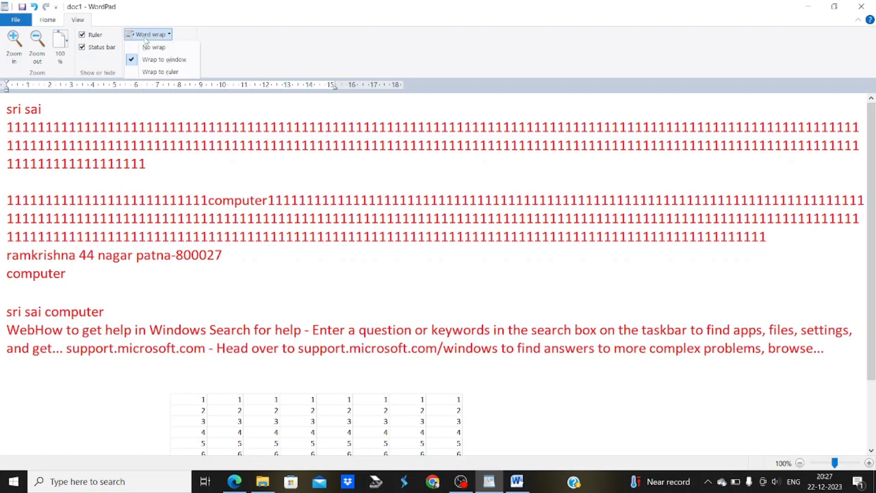
{"action": "left_click", "coordinate": [160, 71]}
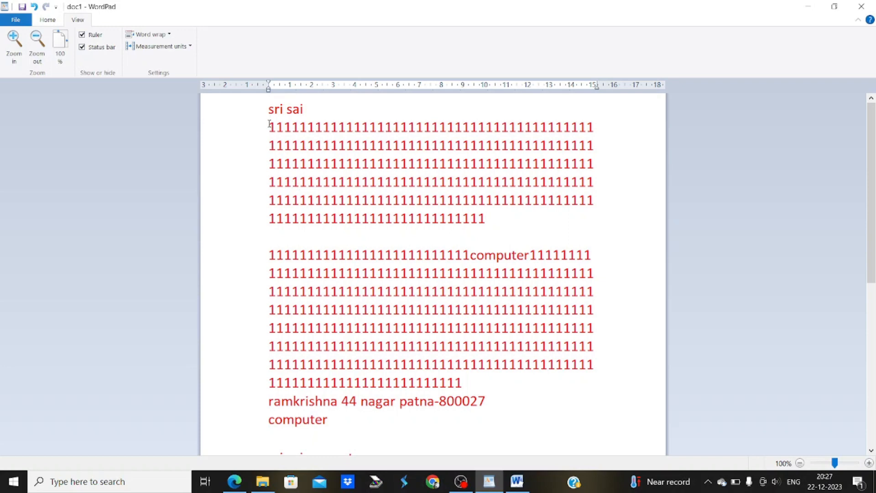
{"action": "left_click_drag", "start_coordinate": [269, 127], "coordinate": [423, 289]}
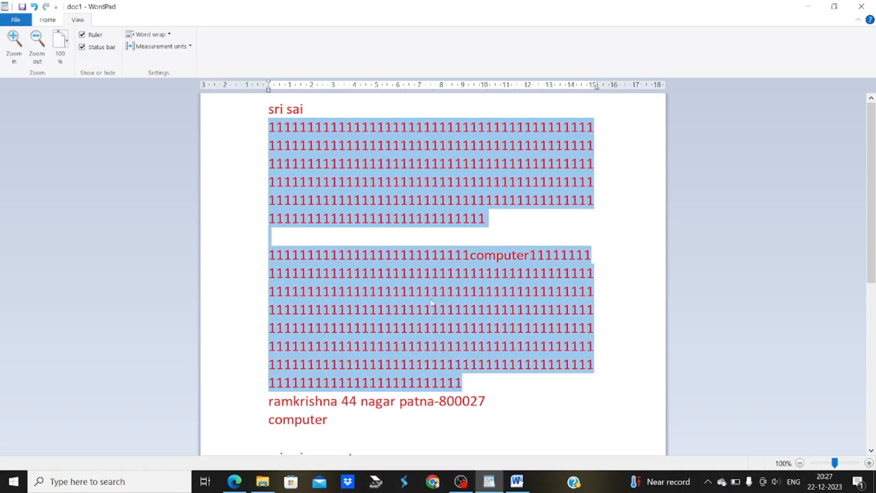
{"action": "key", "text": "Delete"}
{"action": "type", "text": "1111111111111111111111111111111111"}
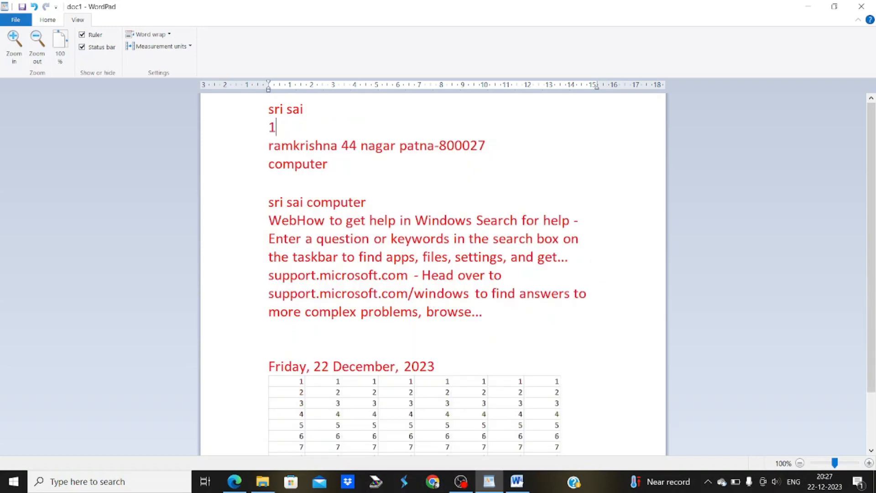
{"action": "type", "text": "111111111111111111111111111111111111111111111"}
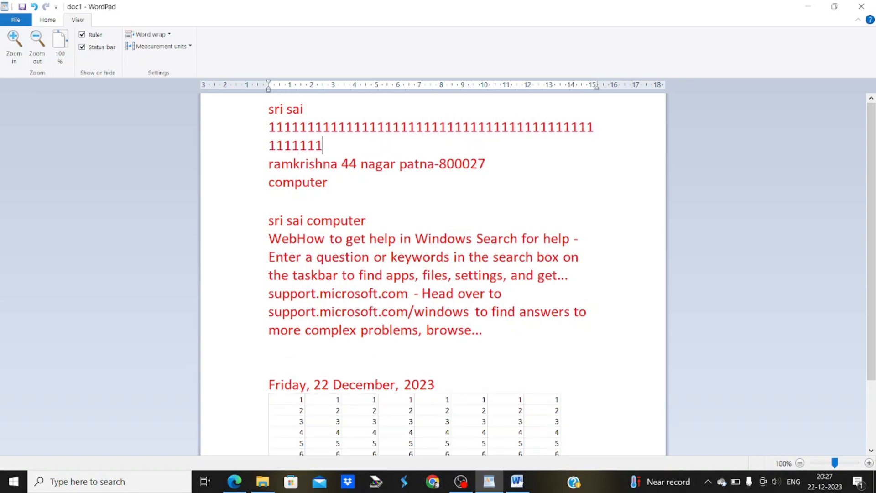
{"action": "type", "text": "111111111111111111111111111"}
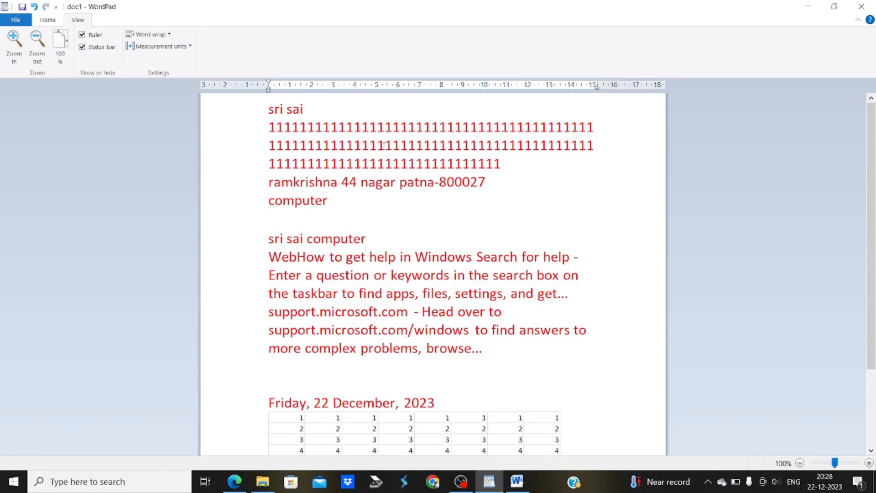
{"action": "left_click", "coordinate": [146, 35]}
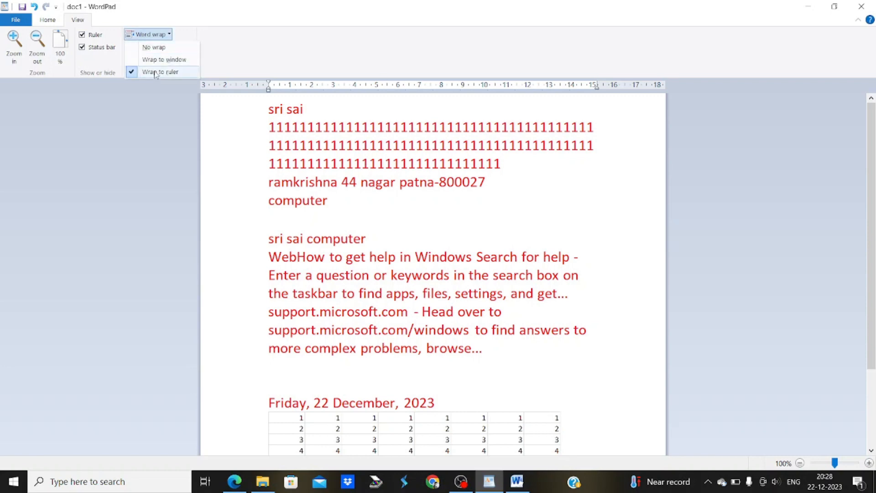
{"action": "left_click", "coordinate": [254, 55]}
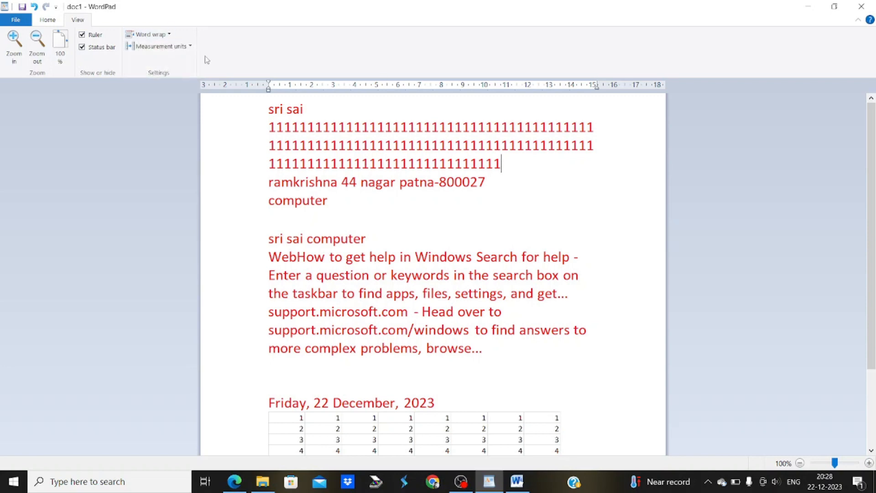
{"action": "left_click", "coordinate": [170, 47]}
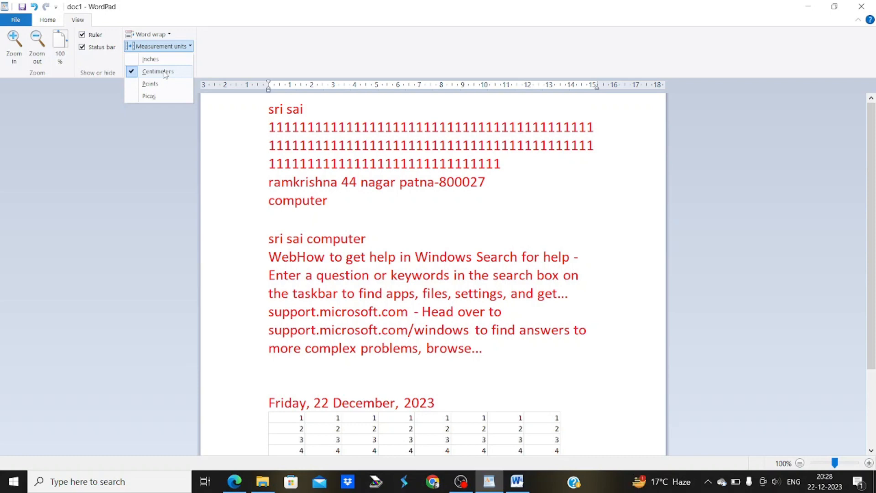
{"action": "left_click", "coordinate": [342, 188]}
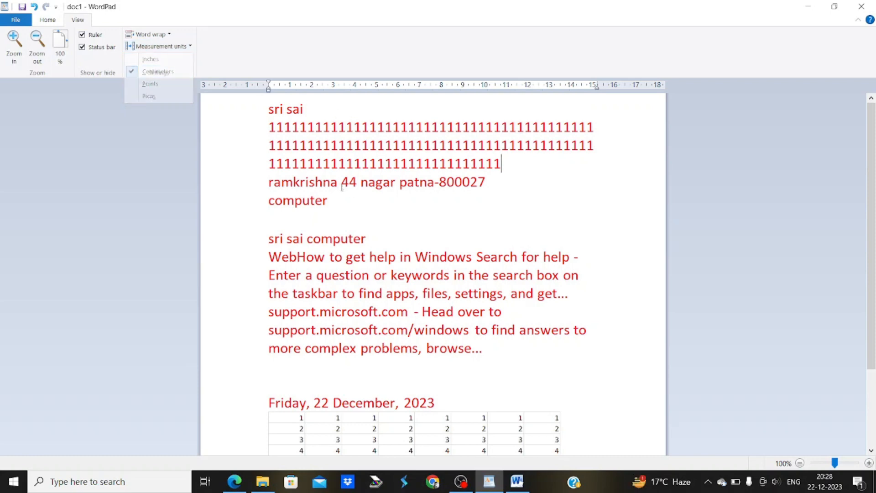